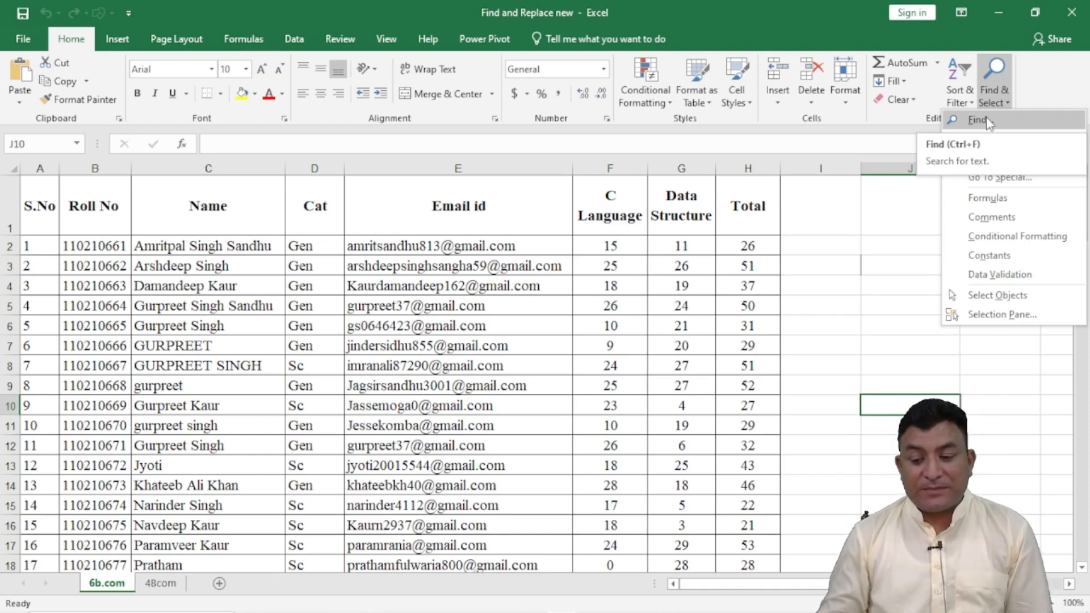
# Step: Examine the Find and Replace dialog in both its Find and Replace modes, closing it after each look
pyautogui.click(988, 121)
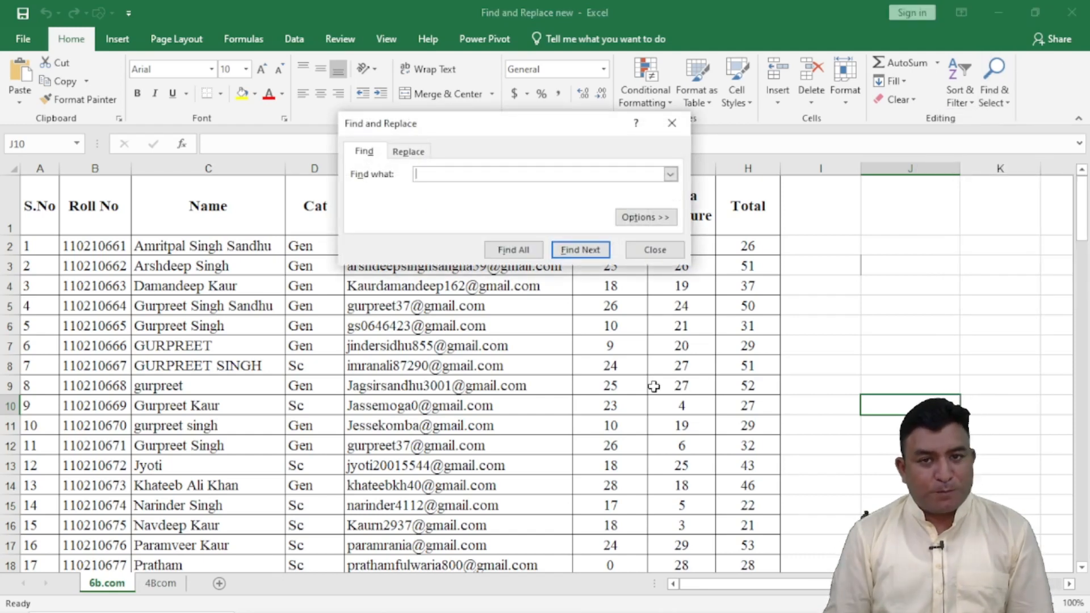
pyautogui.click(657, 251)
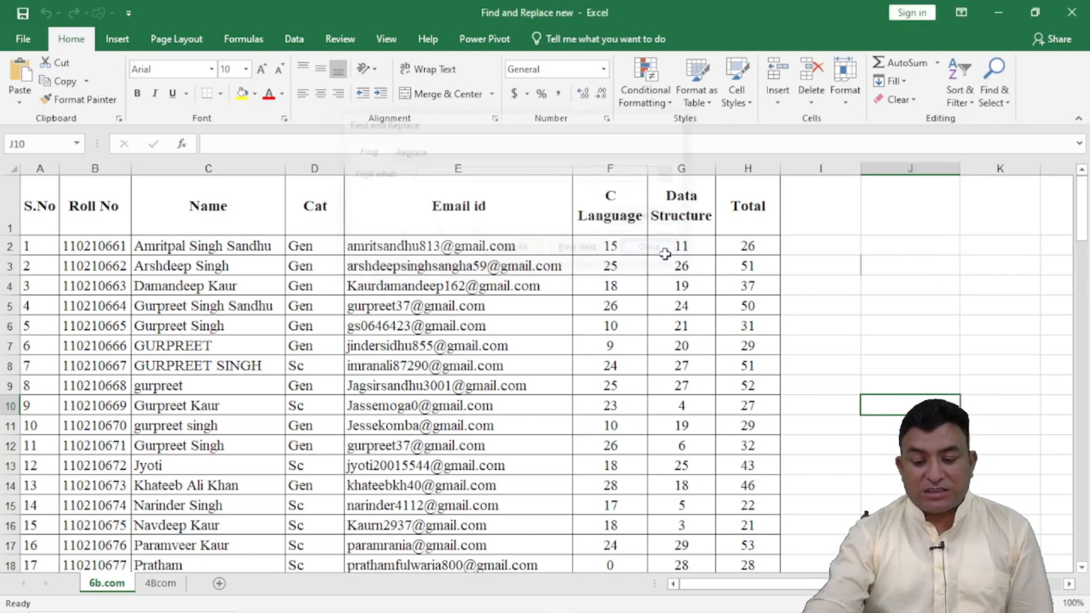
pyautogui.click(990, 92)
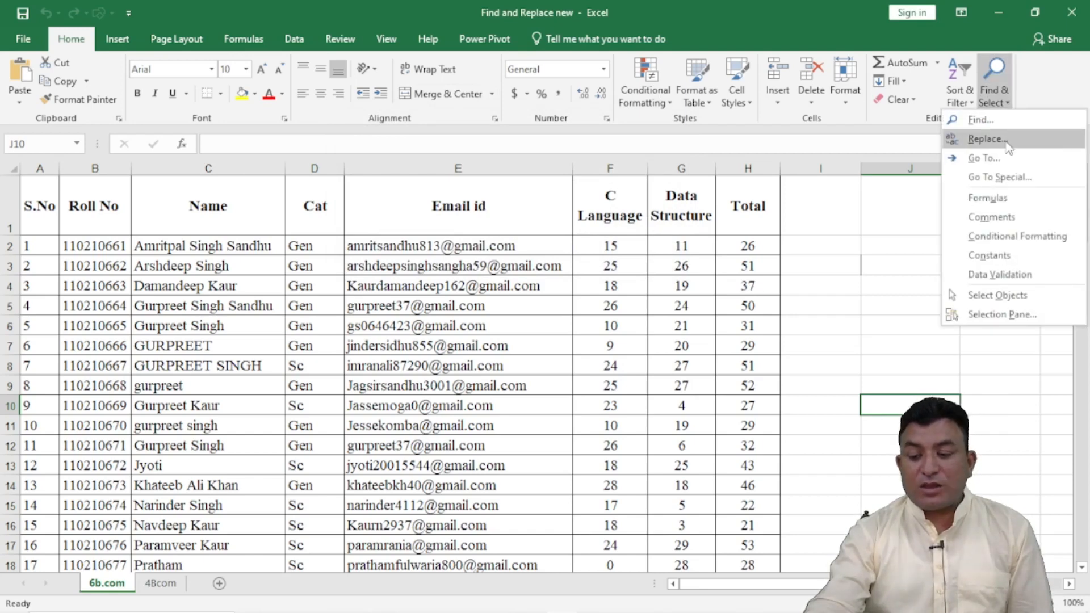
pyautogui.click(1009, 139)
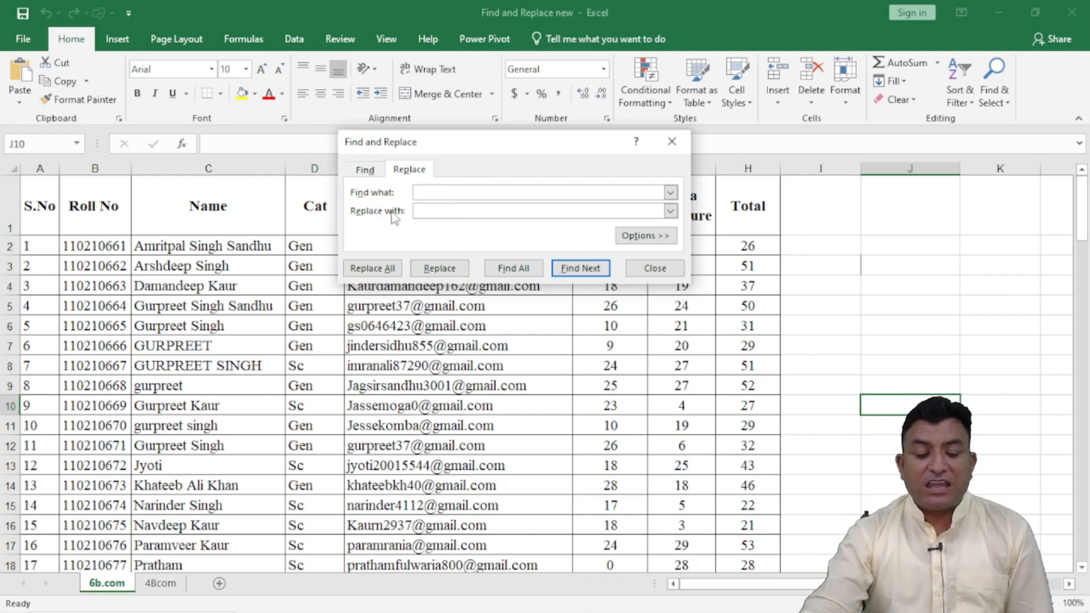
pyautogui.click(448, 209)
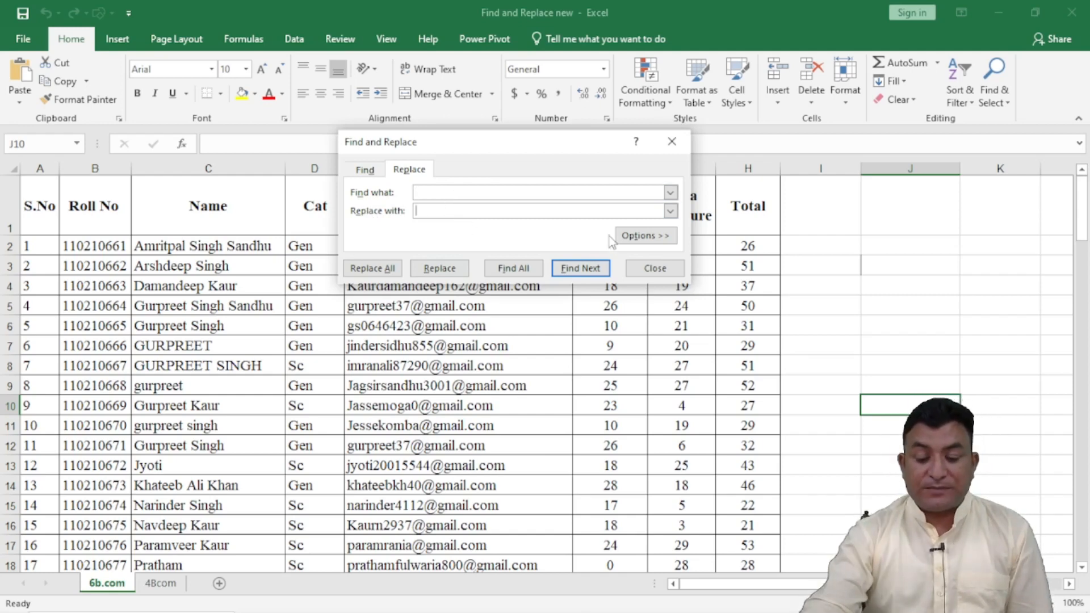
pyautogui.click(655, 269)
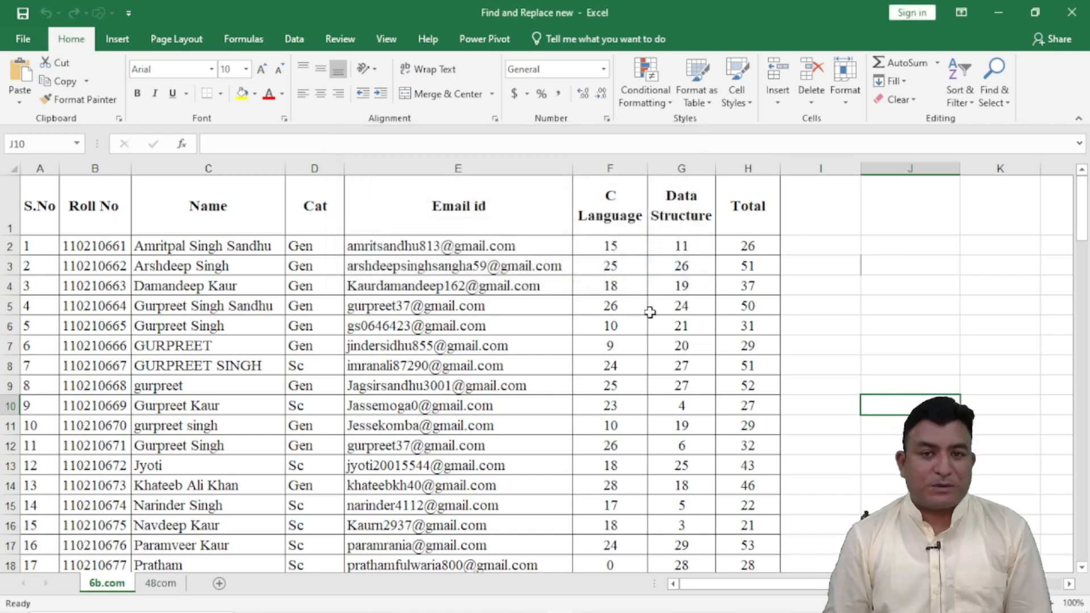
pyautogui.hotkey('ctrl', 'f')
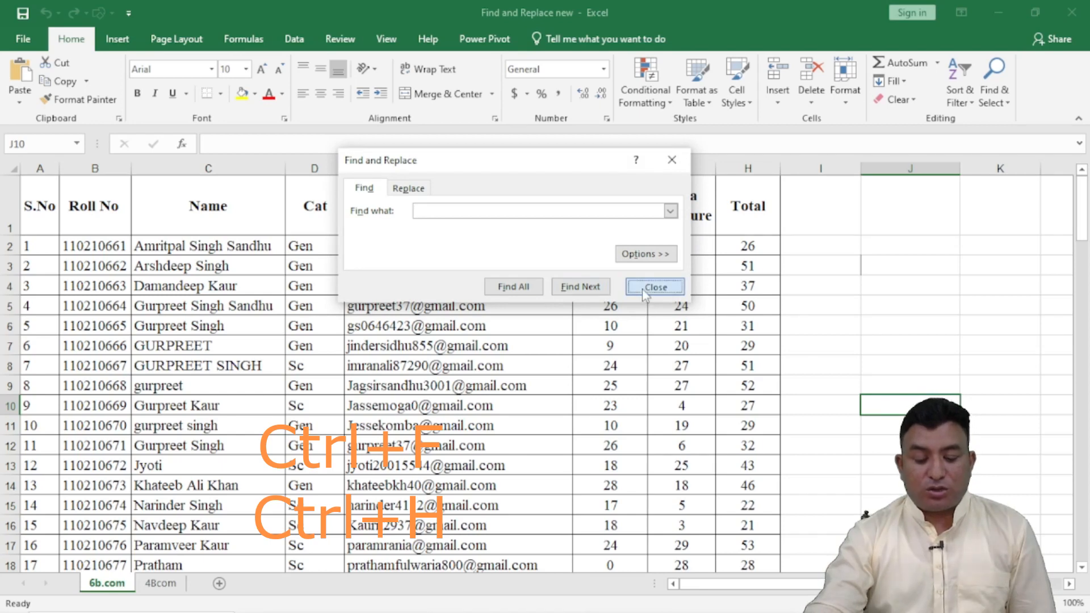
pyautogui.click(643, 287)
pyautogui.hotkey('ctrl', 'h')
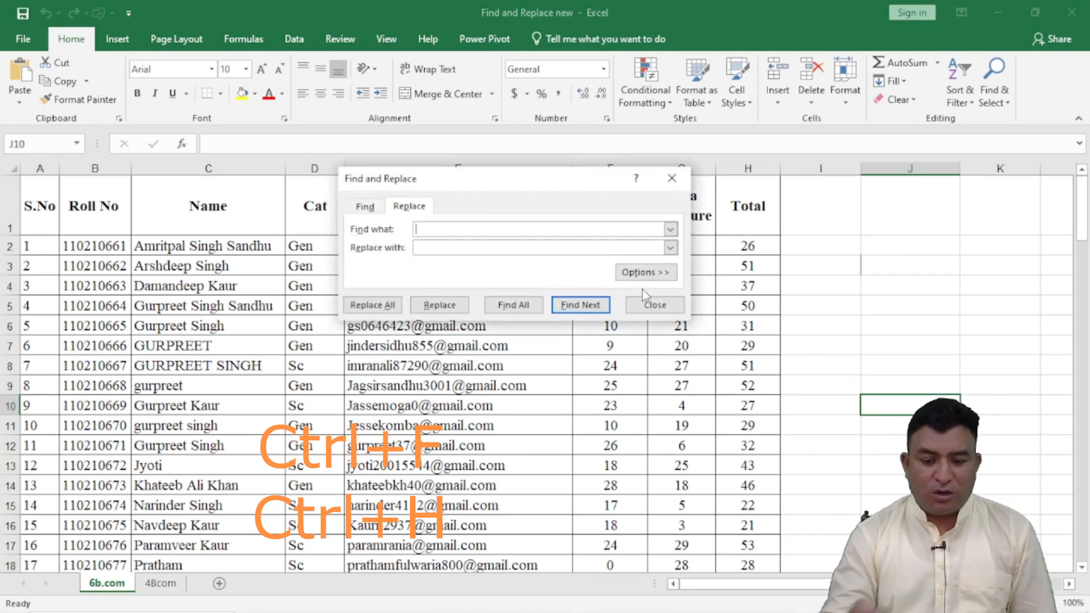
pyautogui.click(654, 304)
# Step: Search the sheet for a student's first name in lowercase and go through several successive matches
pyautogui.hotkey('ctrl', 'f')
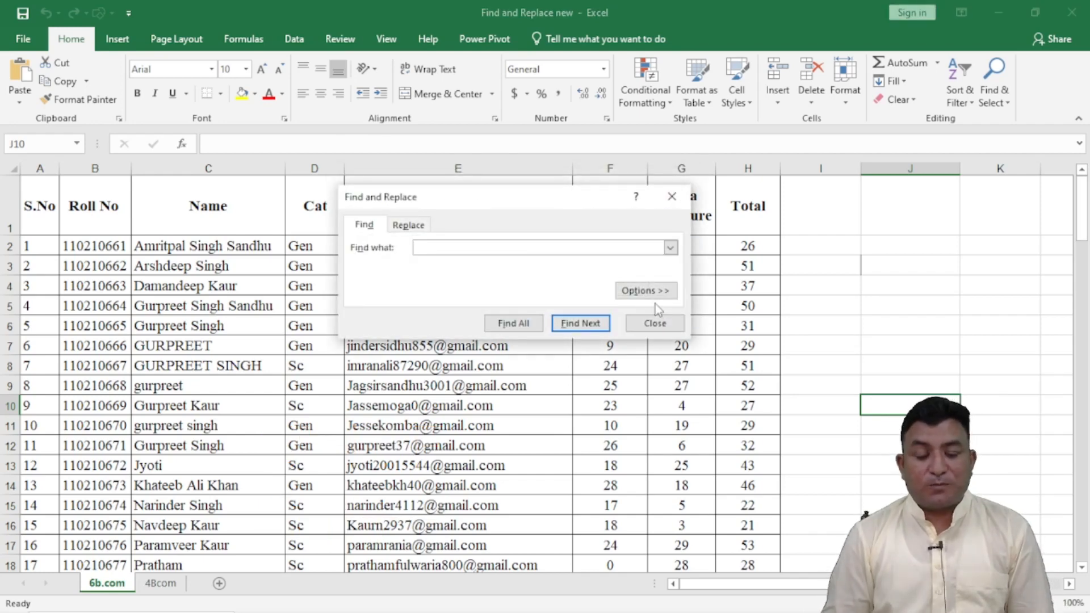
pyautogui.click(420, 227)
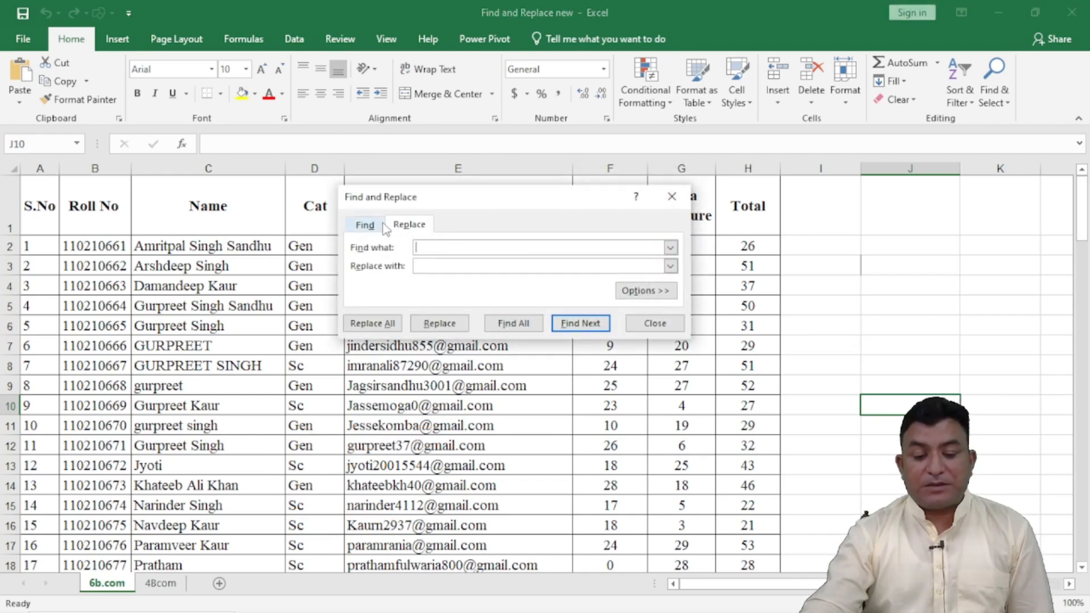
pyautogui.click(365, 226)
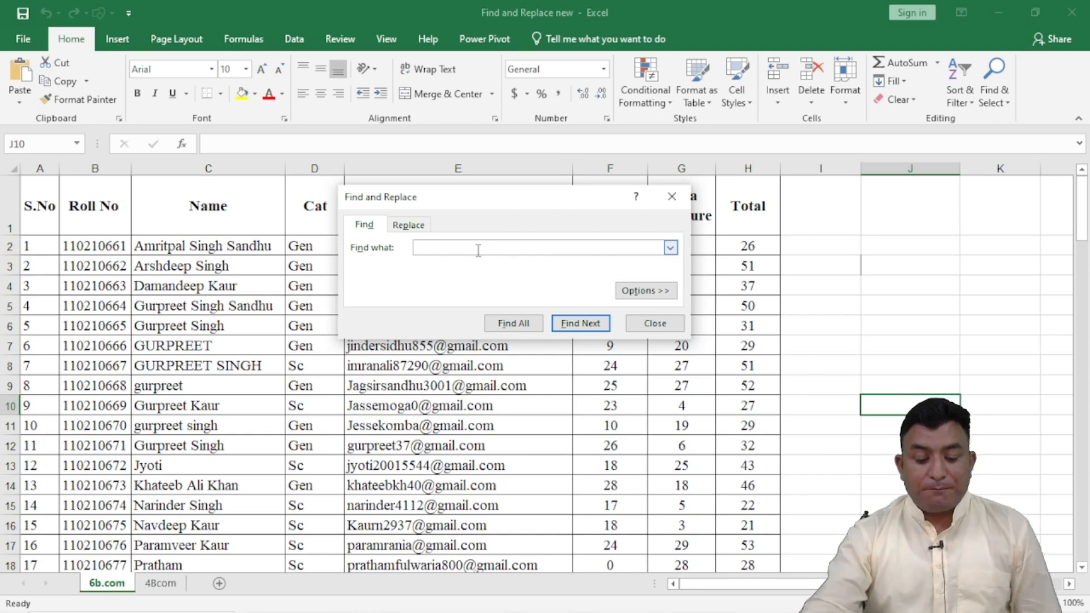
pyautogui.write('gurpreet')
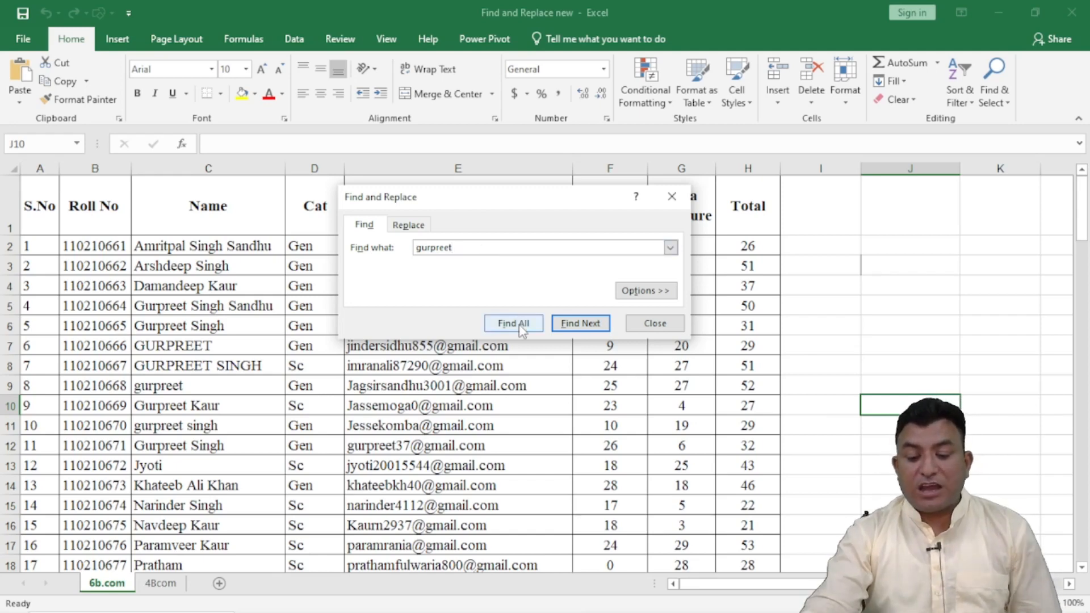
pyautogui.click(579, 325)
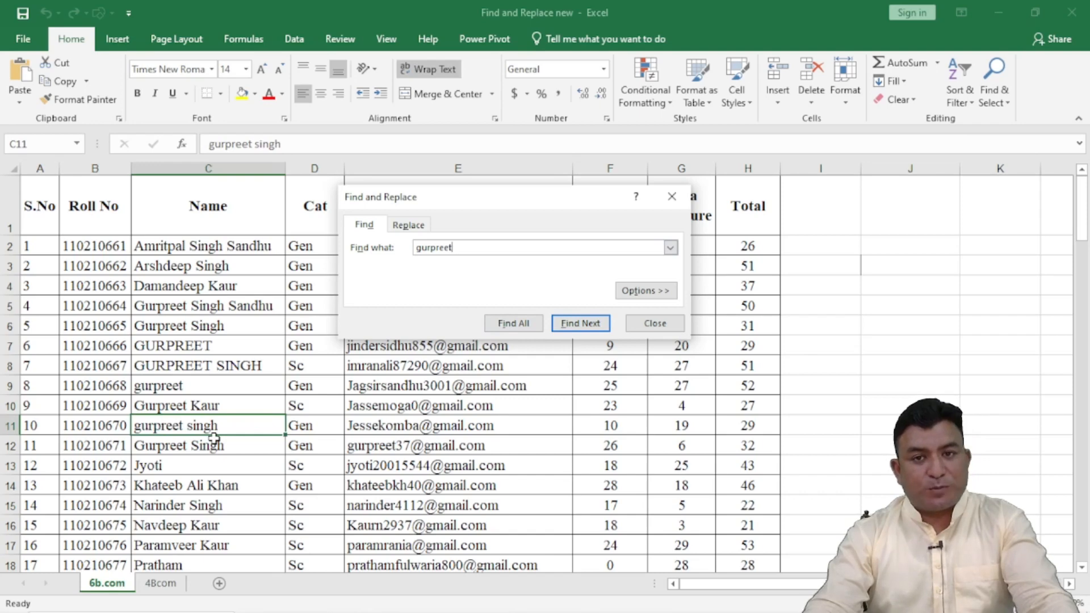
pyautogui.press('Return')
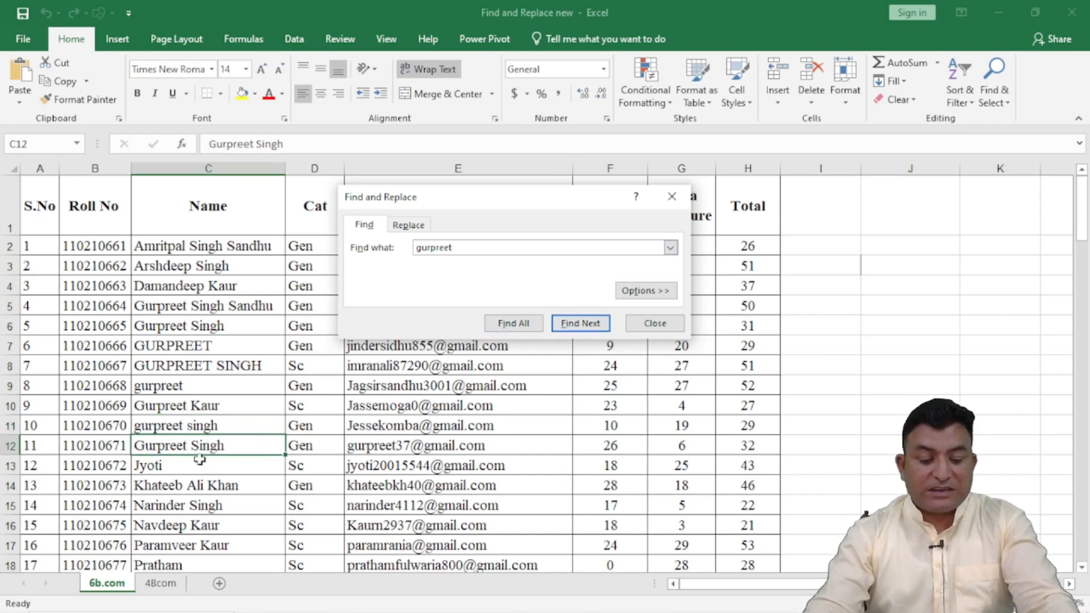
pyautogui.click(581, 329)
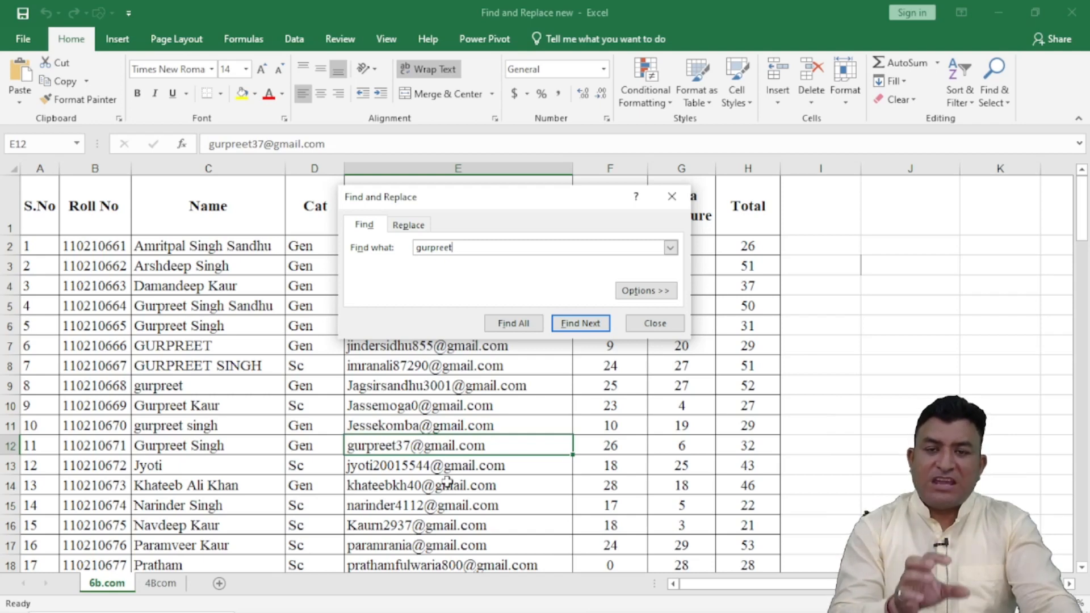
# Step: List all matches for the first name, enlarging and repositioning the dialog to show the whole result list
pyautogui.click(516, 323)
pyautogui.moveTo(687, 414); pyautogui.dragTo(877, 567)
pyautogui.moveTo(498, 204); pyautogui.dragTo(390, 59)
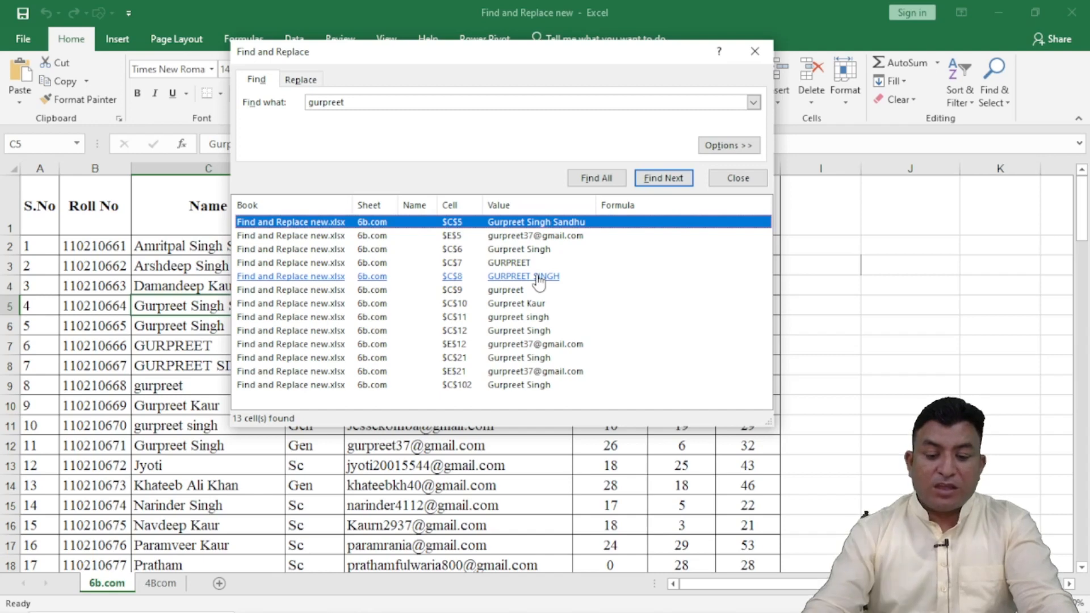
# Step: Show the extended search options and replace the search term with the same first name in capital letters
pyautogui.click(730, 147)
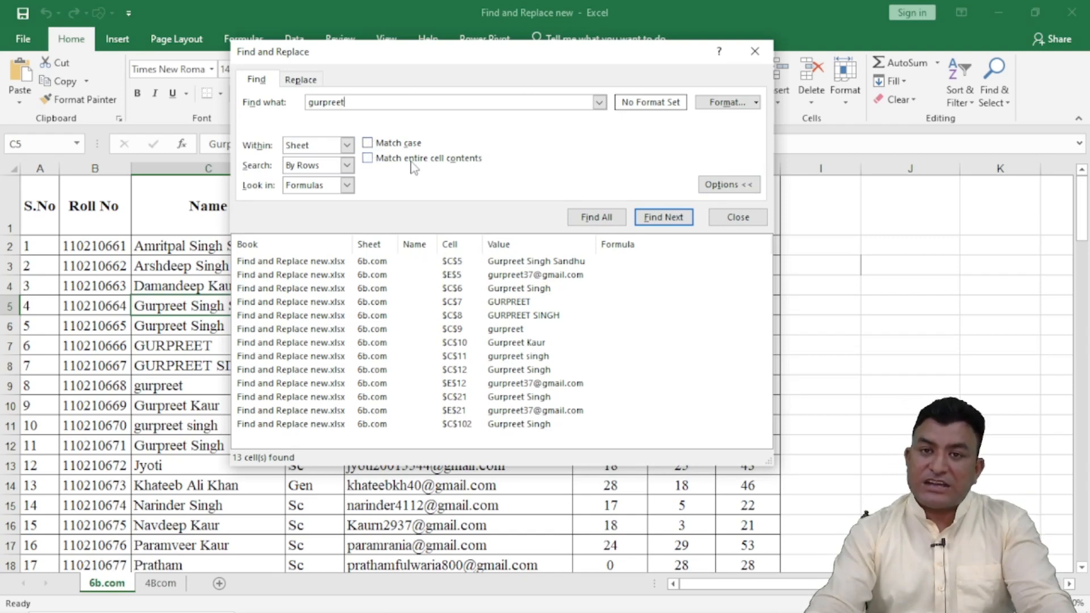
pyautogui.moveTo(345, 103); pyautogui.dragTo(307, 102)
pyautogui.click(370, 102)
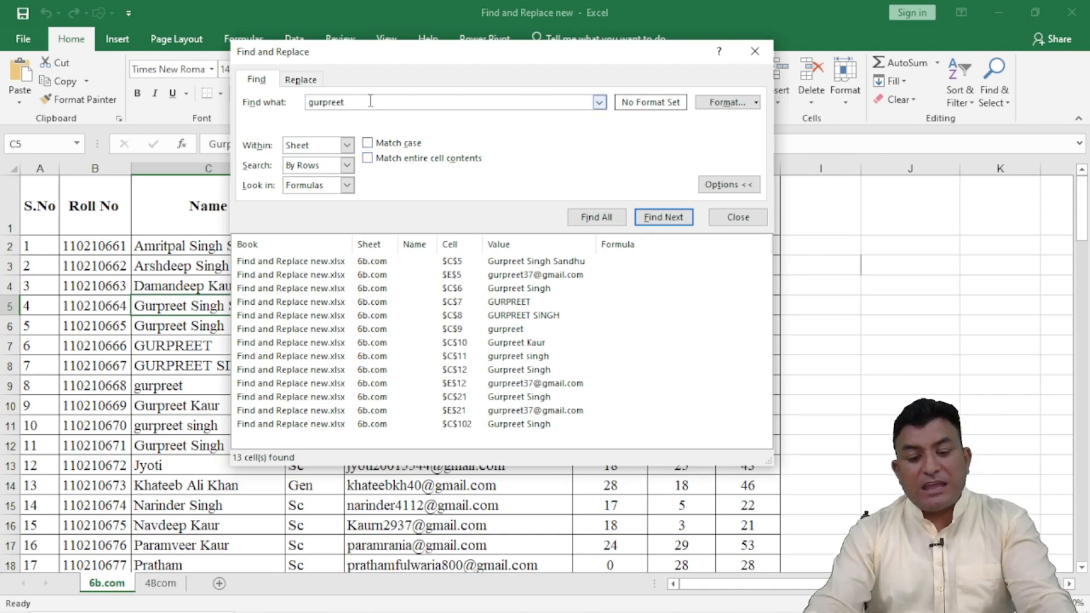
pyautogui.press('BackSpace')
pyautogui.press('BackSpace')
pyautogui.press('BackSpace')
pyautogui.press('BackSpace')
pyautogui.press('BackSpace')
pyautogui.press('BackSpace')
pyautogui.press('BackSpace')
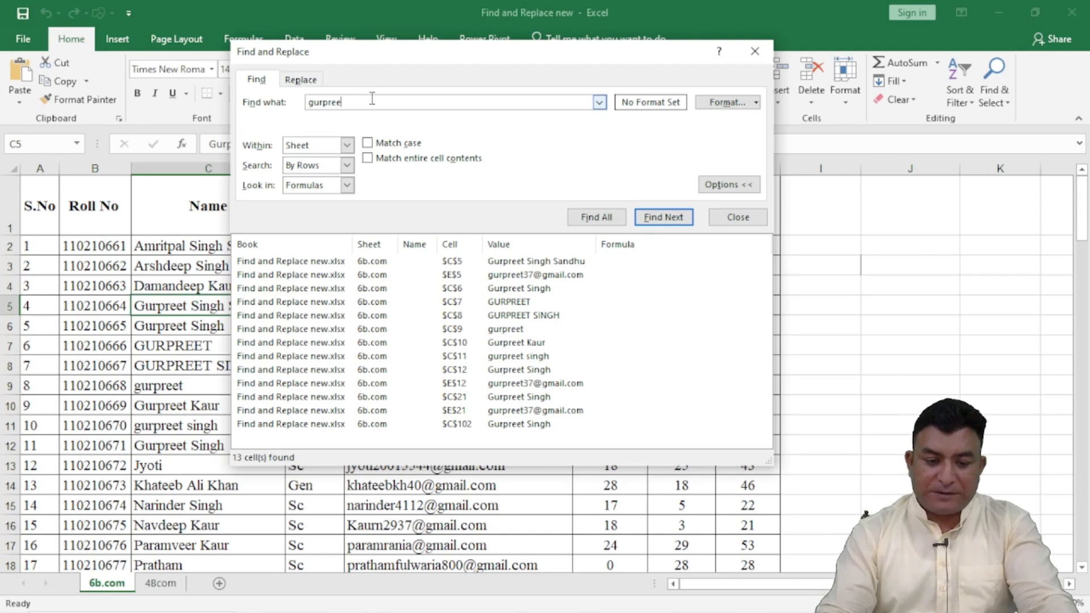
pyautogui.press('BackSpace')
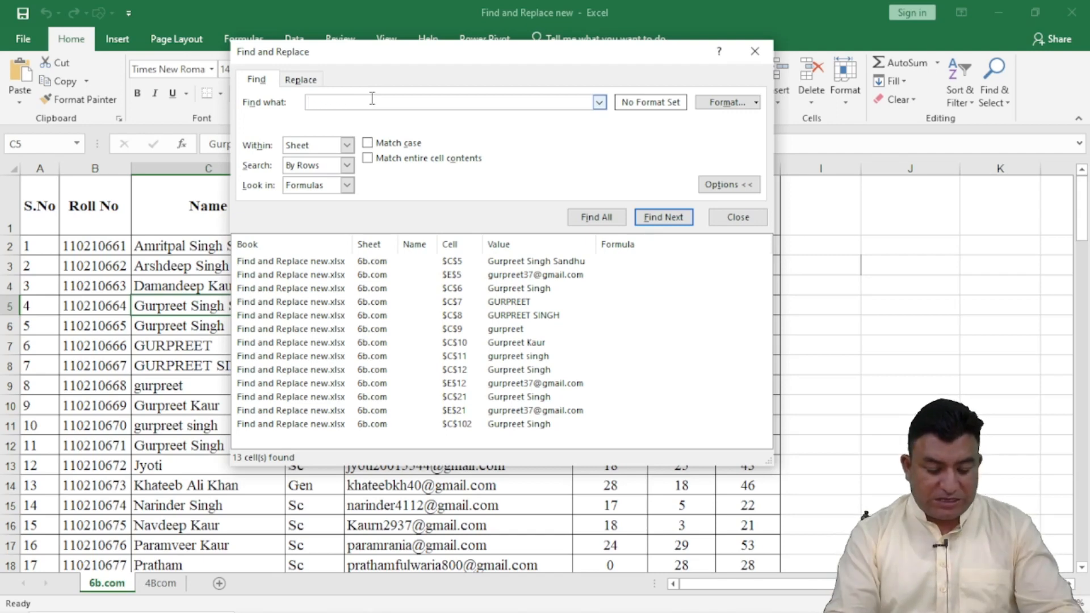
pyautogui.write('GURP')
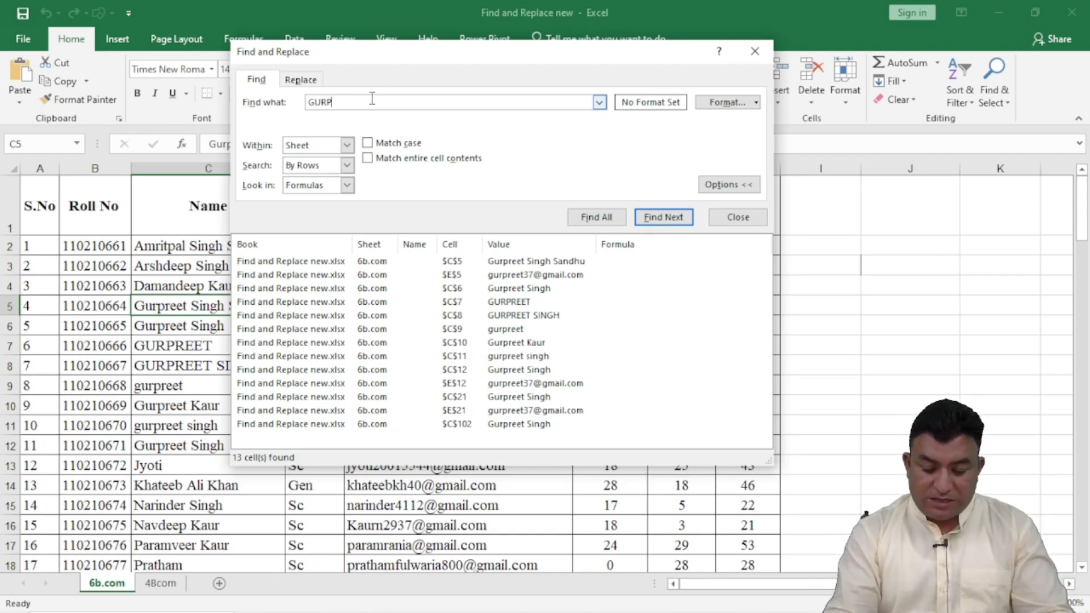
pyautogui.write('REET')
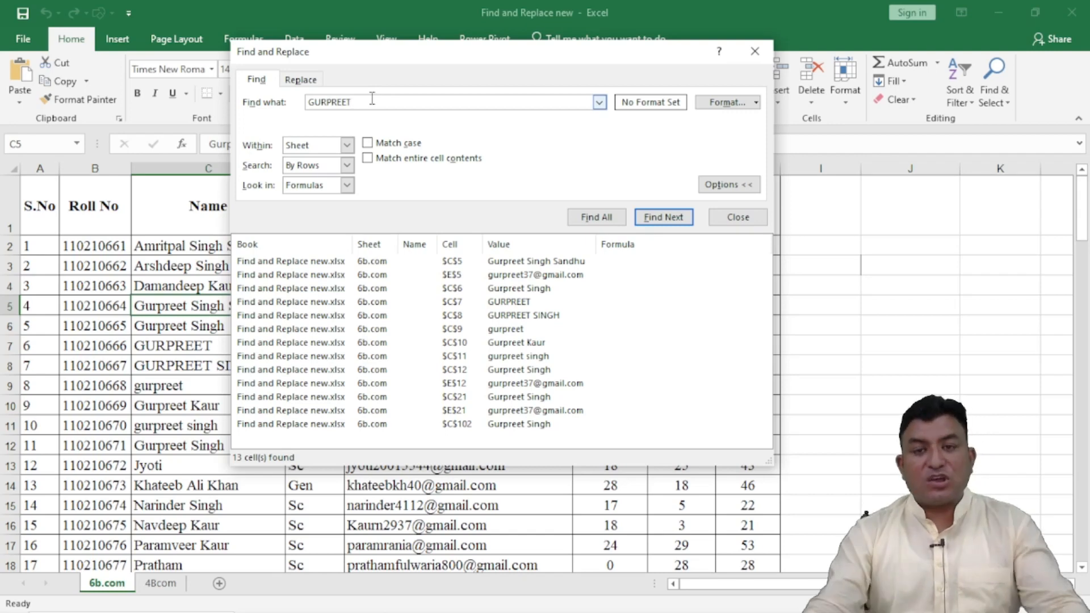
# Step: List all matches for the capitalised first name, once without and once with the Match case option
pyautogui.click(605, 220)
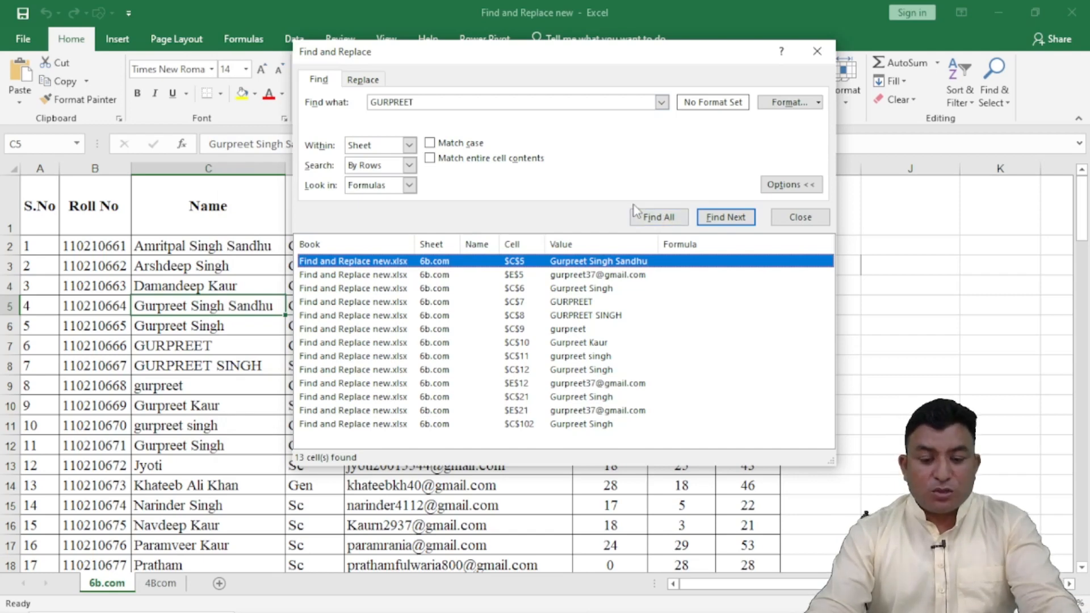
pyautogui.click(430, 144)
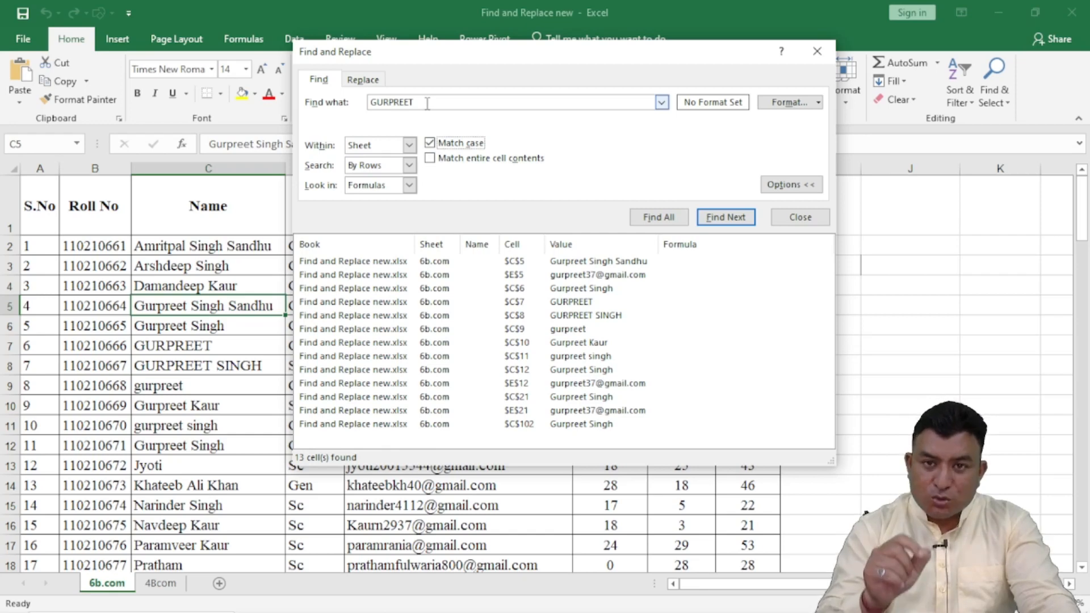
pyautogui.click(657, 219)
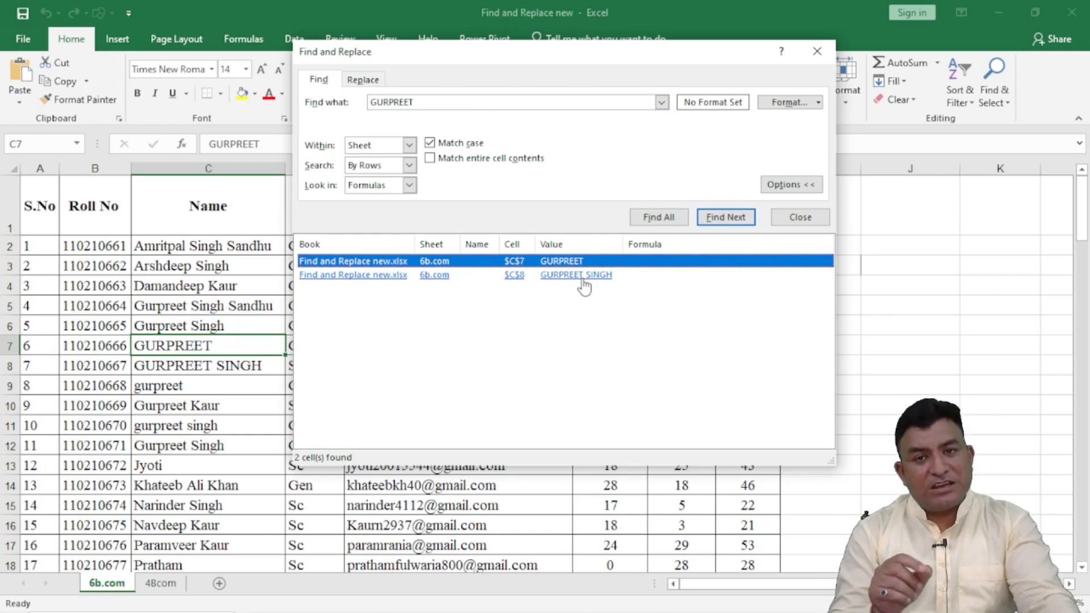
# Step: Turn off Match case and list all matches for a student's full name, entered as first name and surname
pyautogui.click(427, 101)
pyautogui.press('BackSpace')
pyautogui.press('BackSpace')
pyautogui.press('BackSpace')
pyautogui.press('BackSpace')
pyautogui.press('BackSpace')
pyautogui.press('BackSpace')
pyautogui.press('BackSpace')
pyautogui.press('BackSpace')
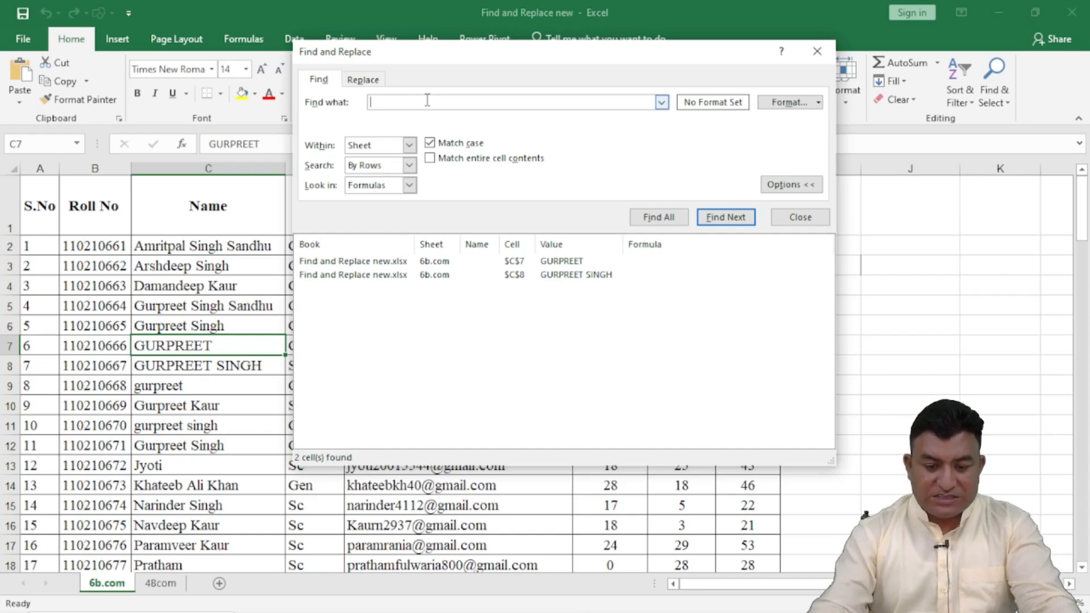
pyautogui.click(431, 142)
pyautogui.click(433, 101)
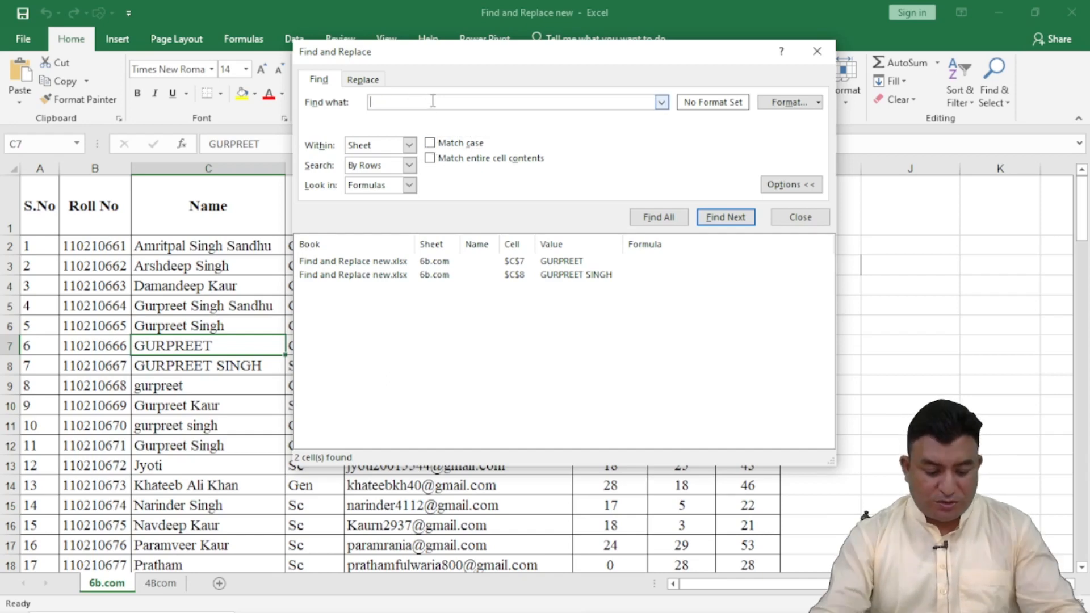
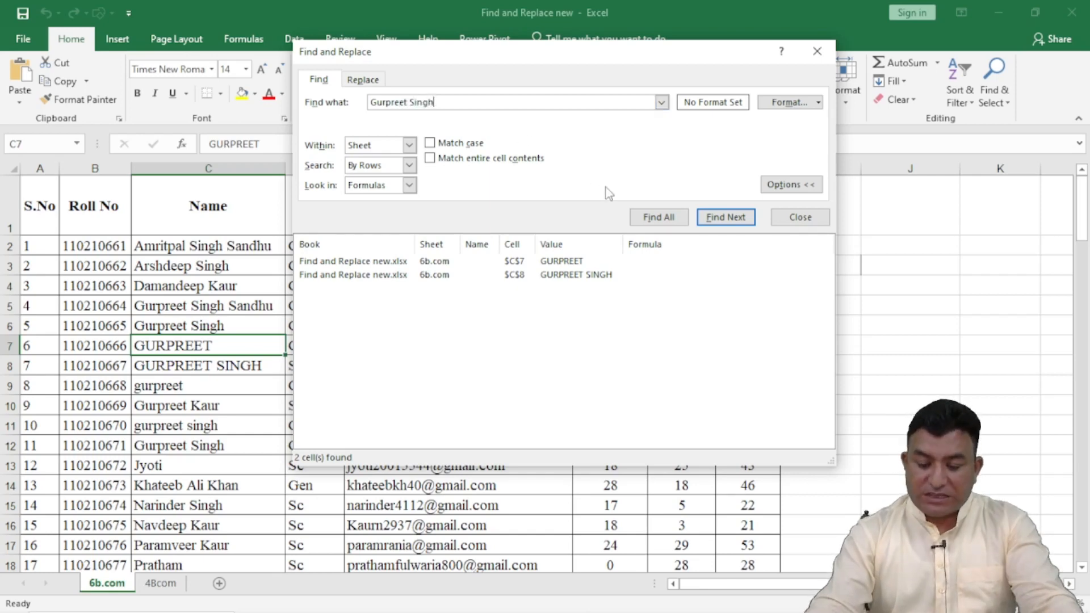
pyautogui.click(654, 217)
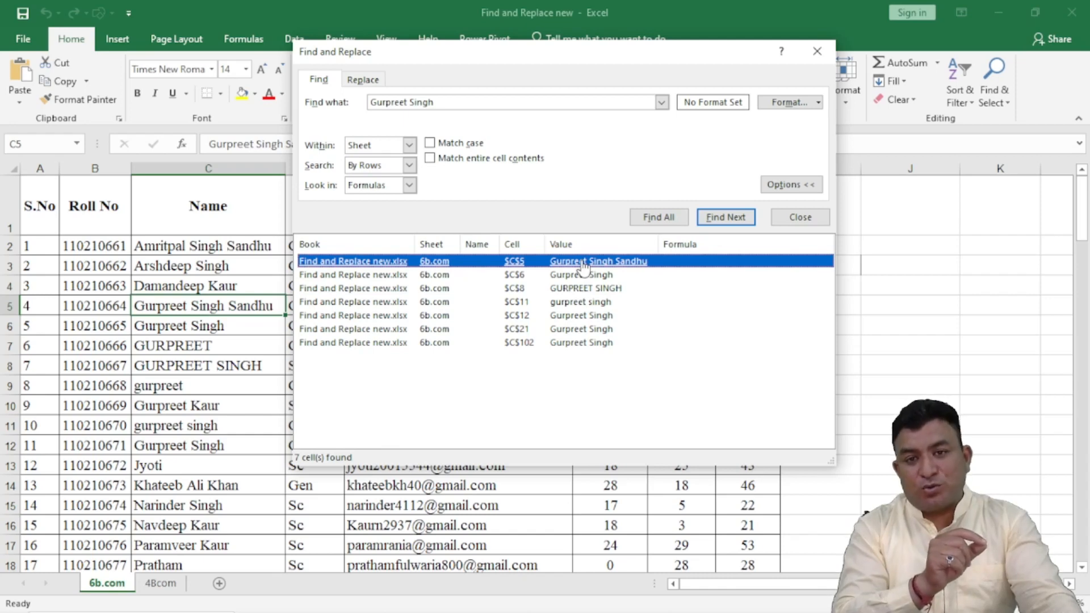
# Step: List the matches for the full name using Match entire cell contents, clearing that option again before closing the search
pyautogui.click(432, 160)
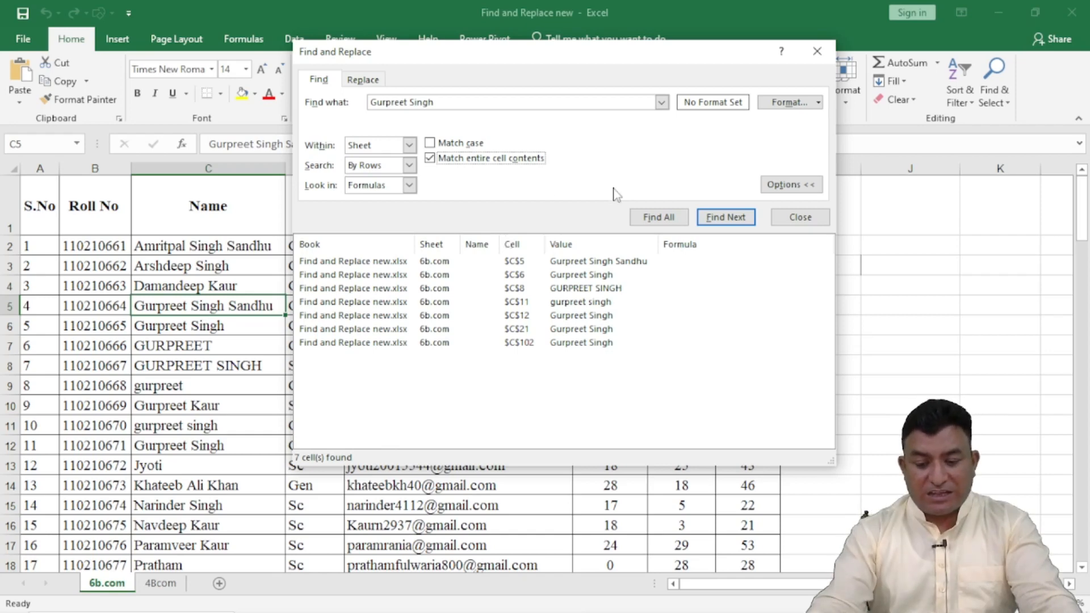
pyautogui.click(656, 222)
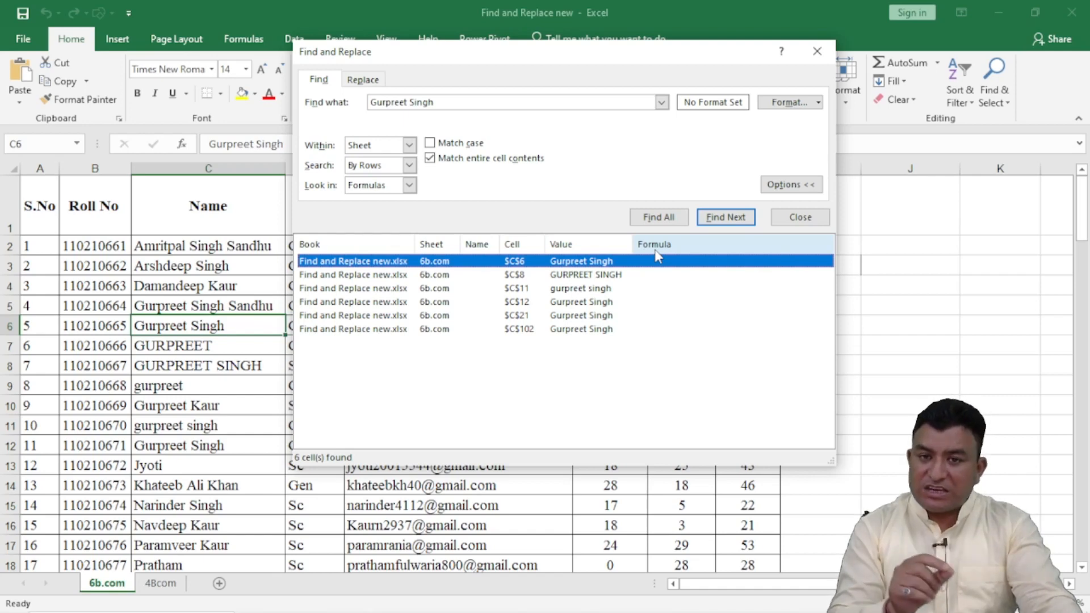
pyautogui.click(430, 158)
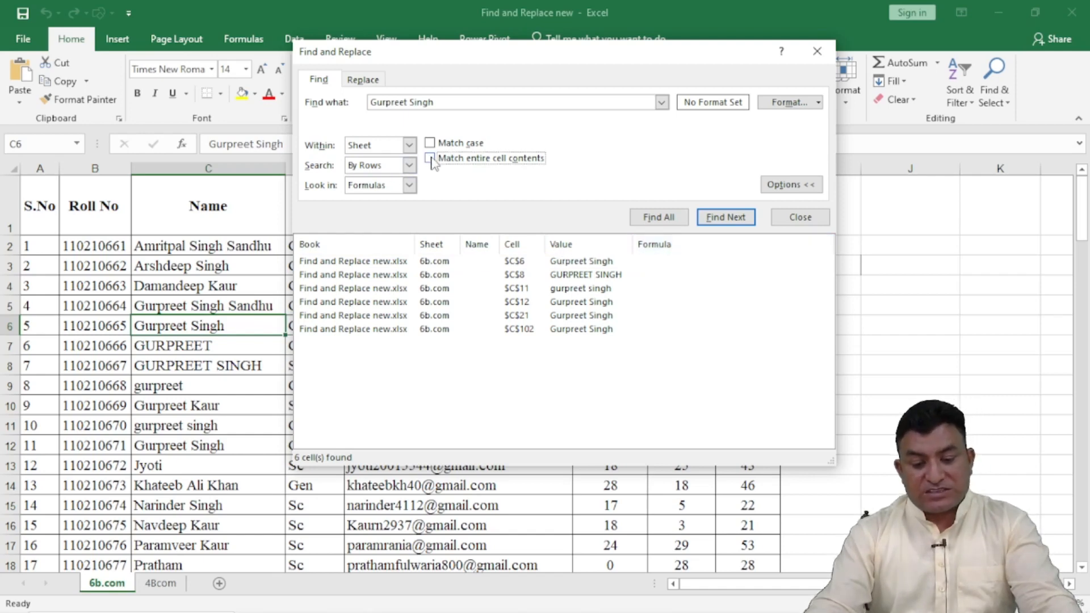
pyautogui.click(801, 217)
pyautogui.click(833, 262)
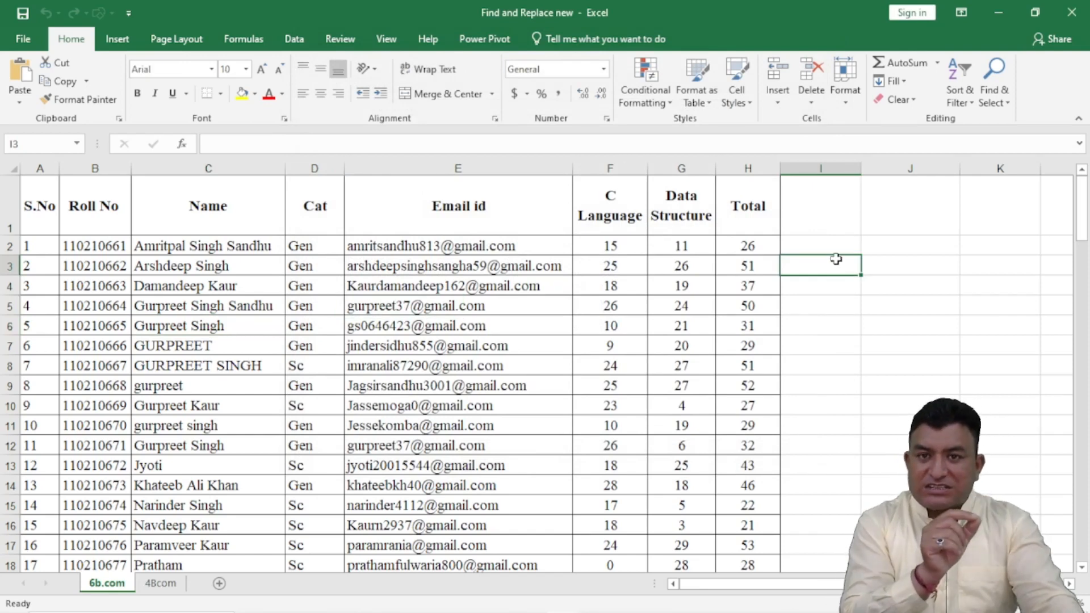
# Step: List all matches for a short first name in the sheet and enlarge the results list
pyautogui.hotkey('ctrl', 'f')
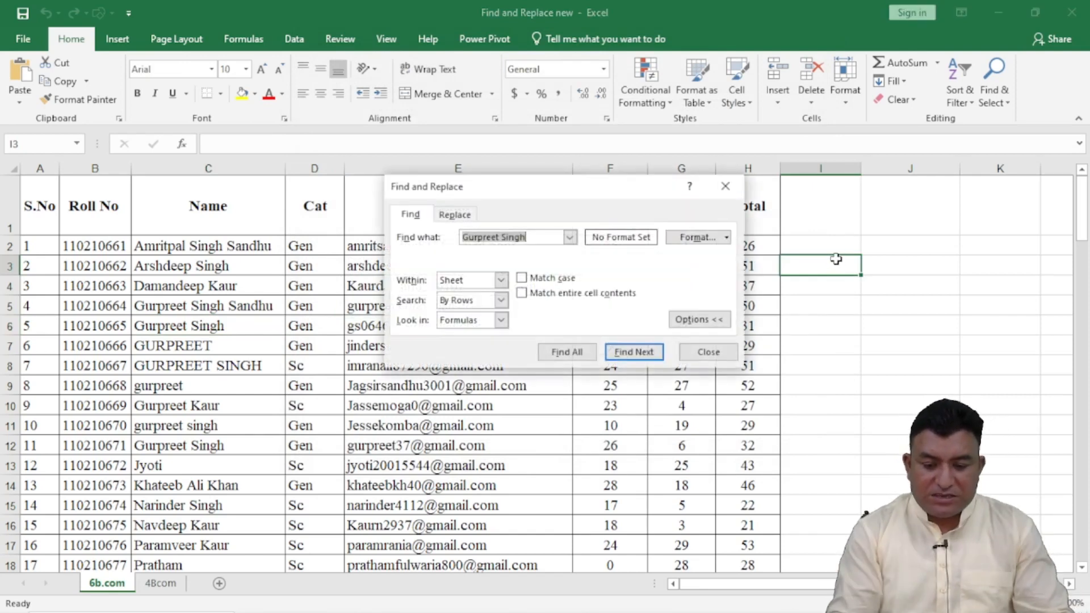
pyautogui.press('BackSpace')
pyautogui.write('Ram')
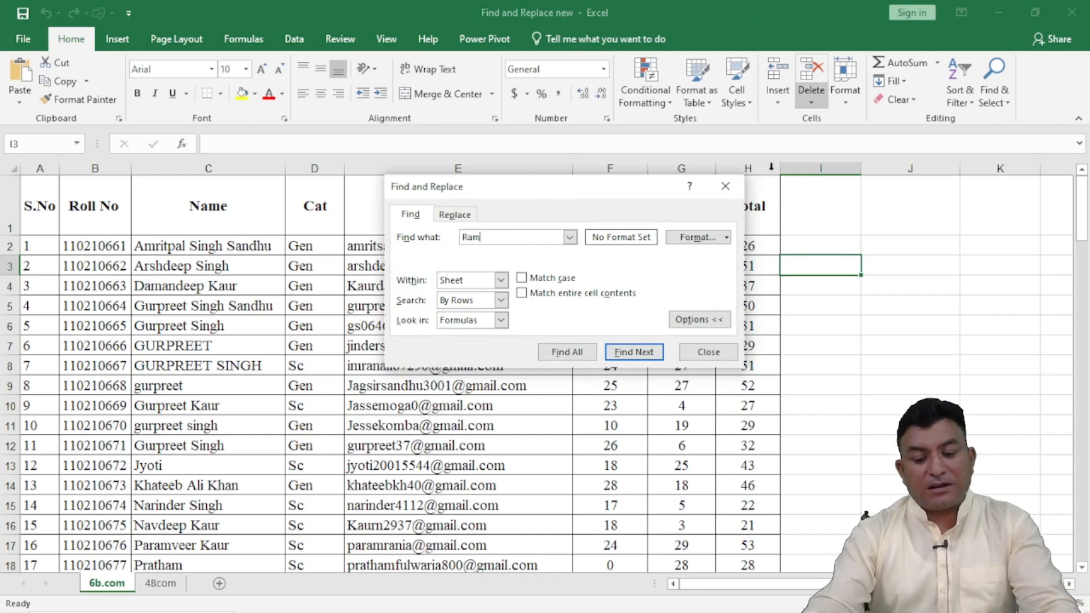
pyautogui.click(564, 353)
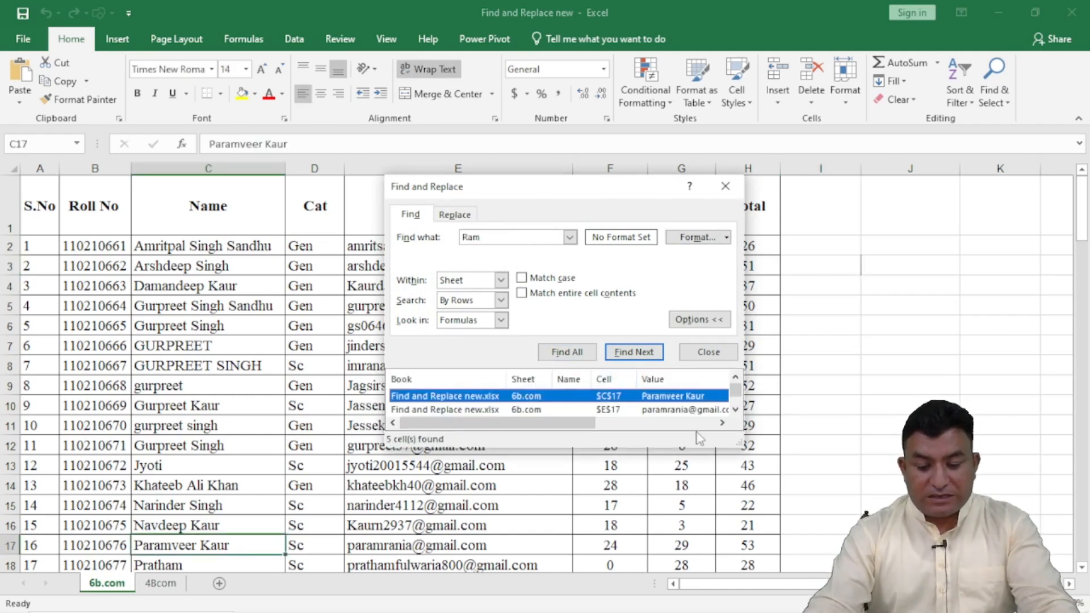
pyautogui.moveTo(739, 444); pyautogui.dragTo(872, 539)
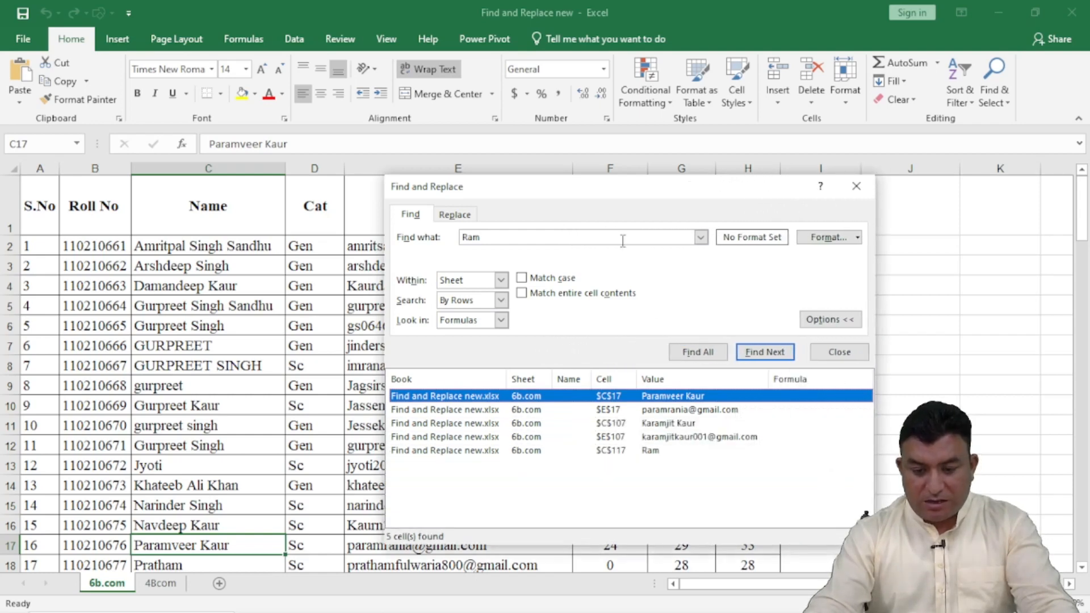
pyautogui.moveTo(584, 188); pyautogui.dragTo(585, 75)
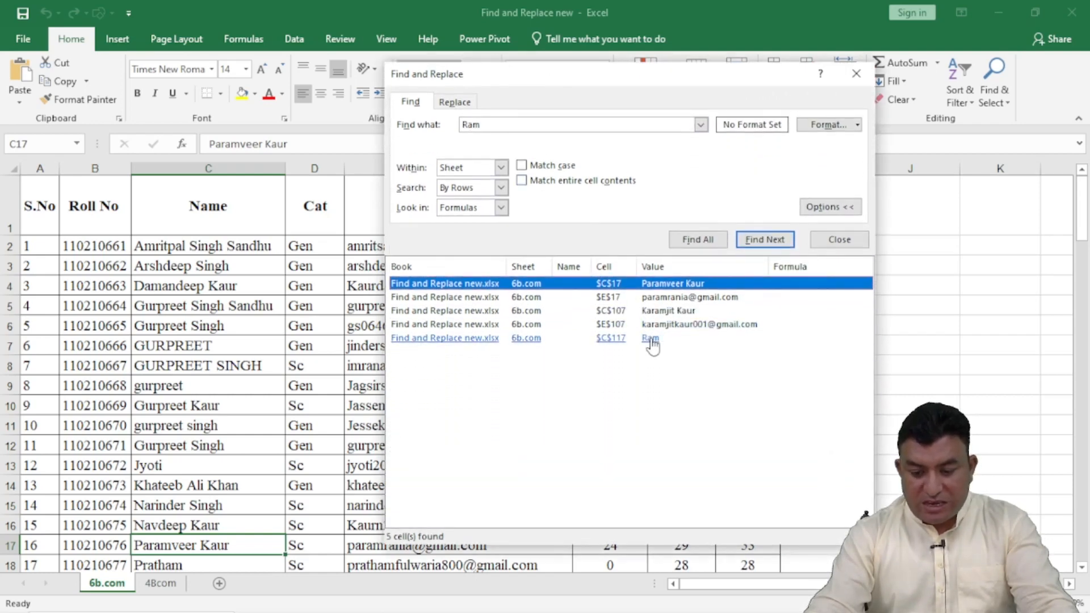
# Step: Go through the found cells C117, E107, E17 and C17 to see where the search term occurs in each
pyautogui.click(620, 341)
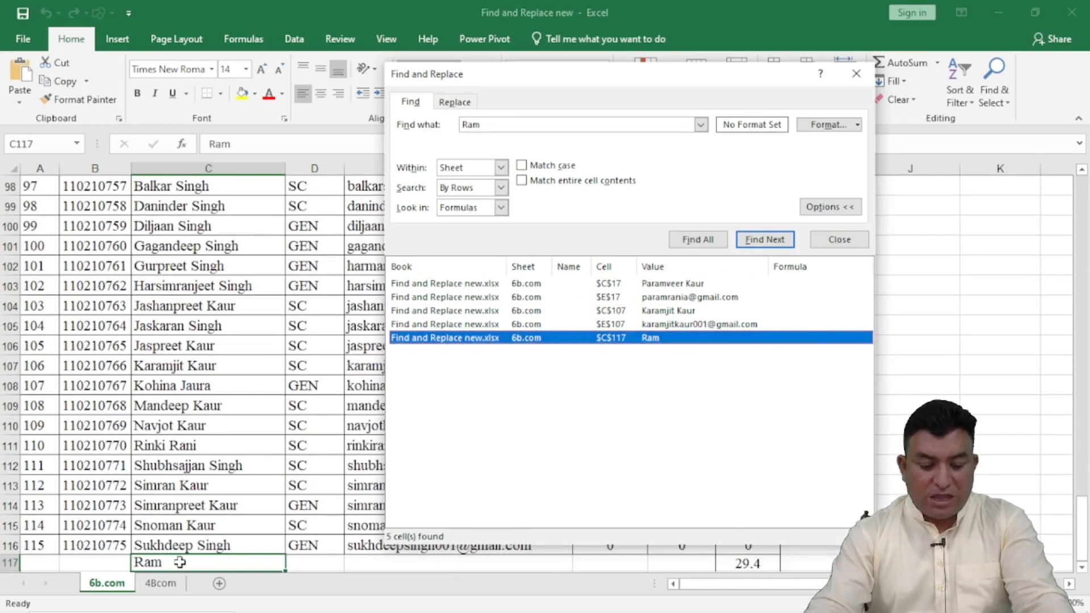
pyautogui.click(674, 328)
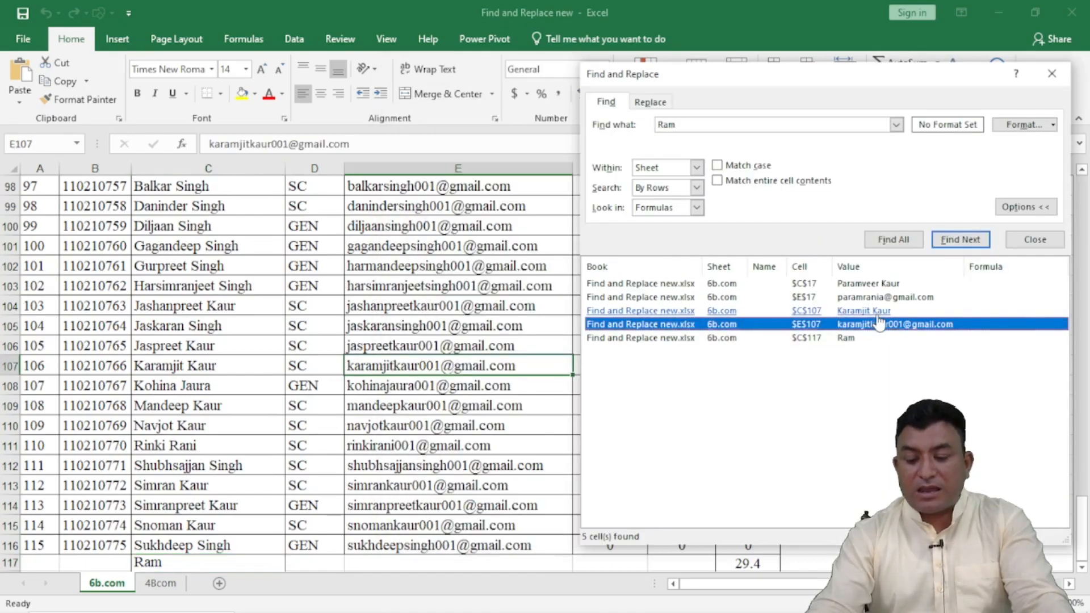
pyautogui.click(890, 300)
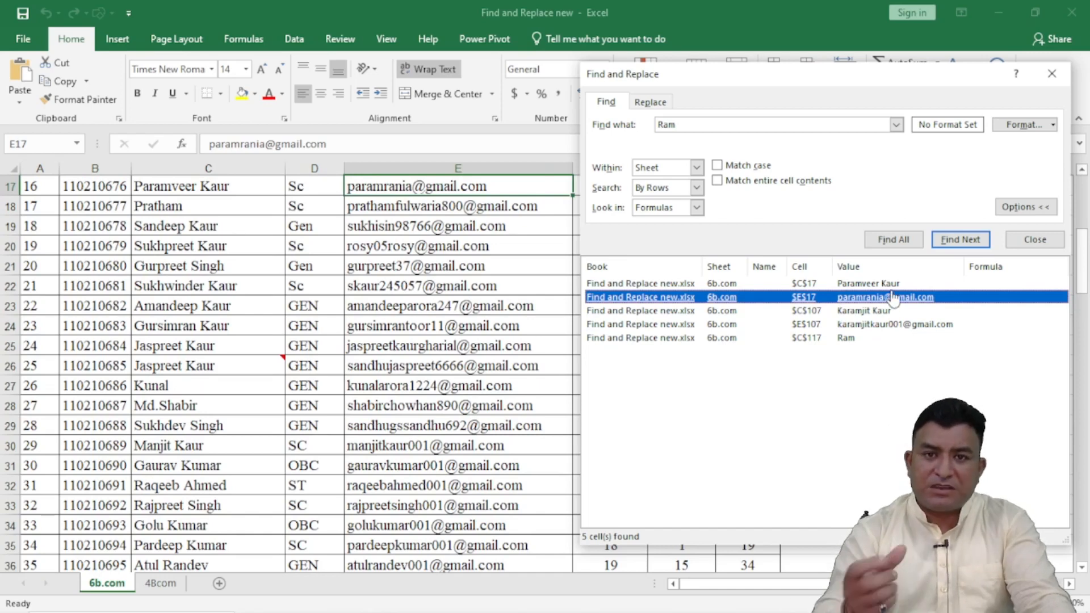
pyautogui.moveTo(860, 74); pyautogui.dragTo(667, 91)
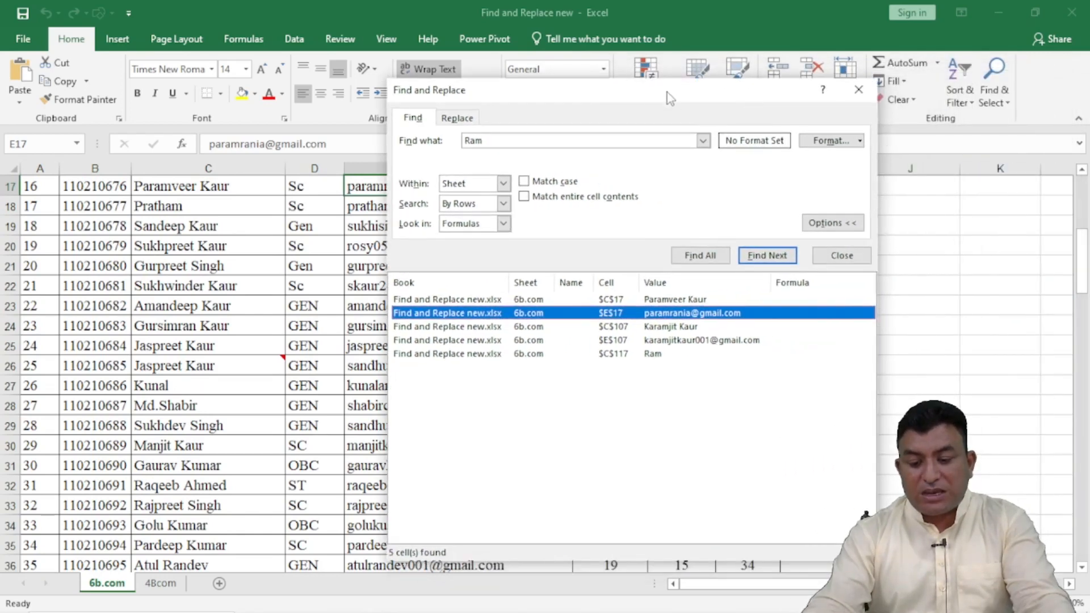
pyautogui.click(676, 299)
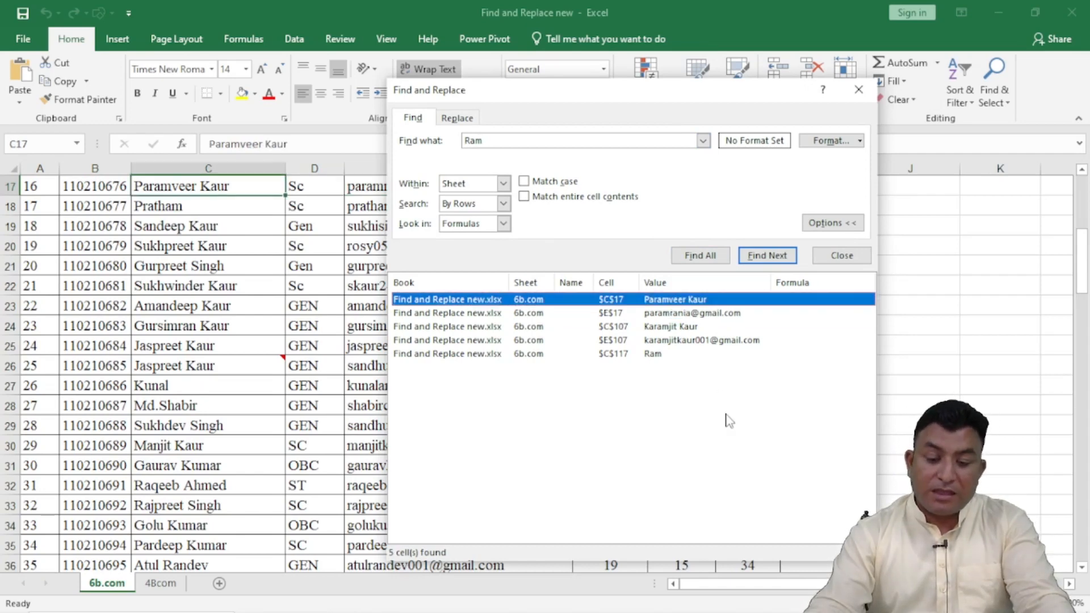
# Step: List the short first name's matches using Match entire cell contents, clearing that option again before closing the search
pyautogui.click(523, 196)
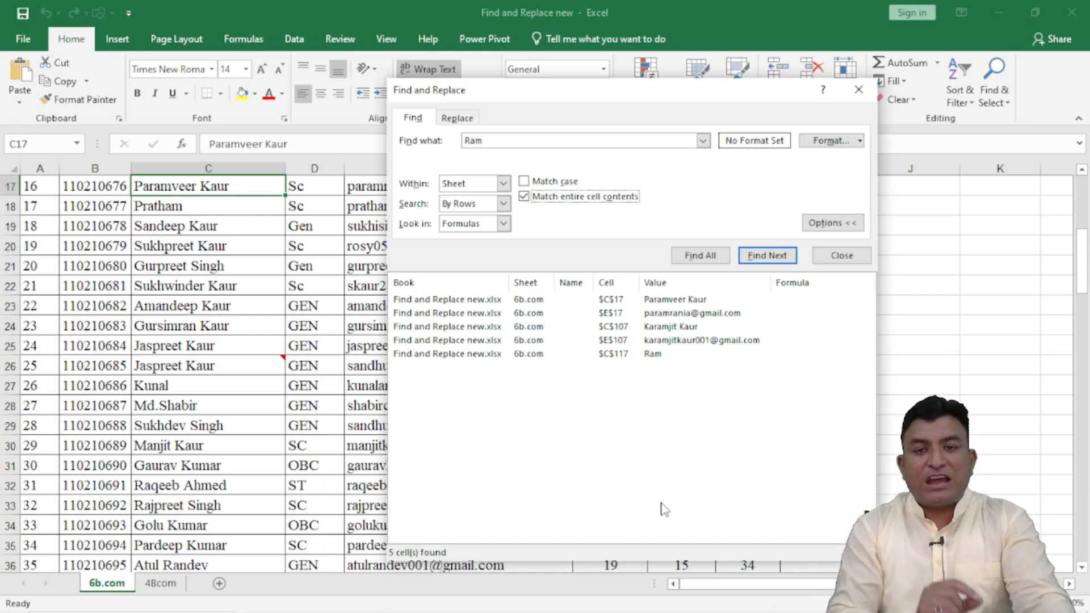
pyautogui.click(689, 256)
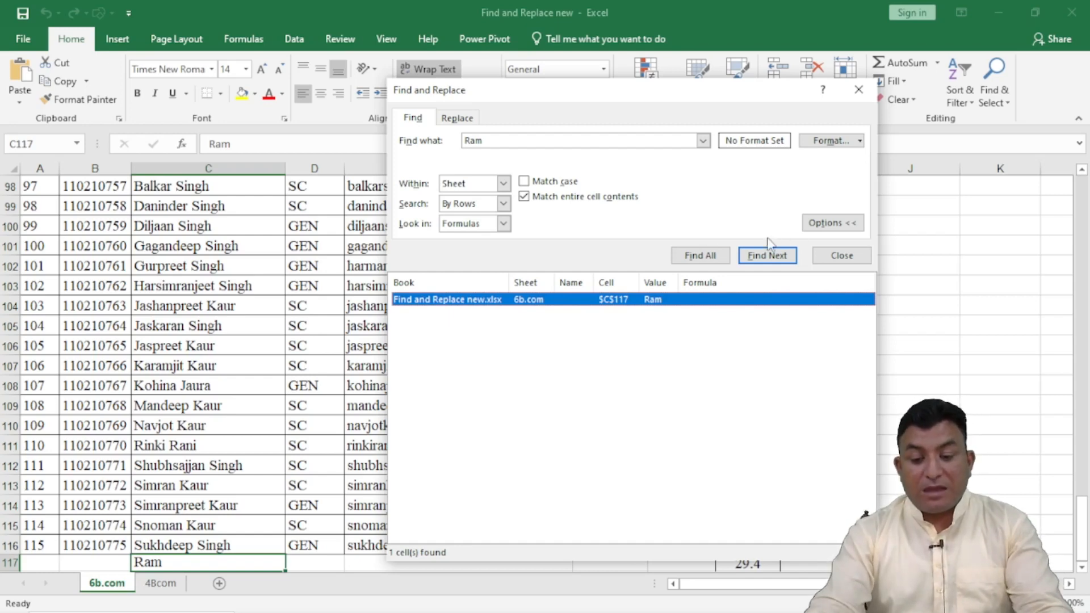
pyautogui.click(523, 196)
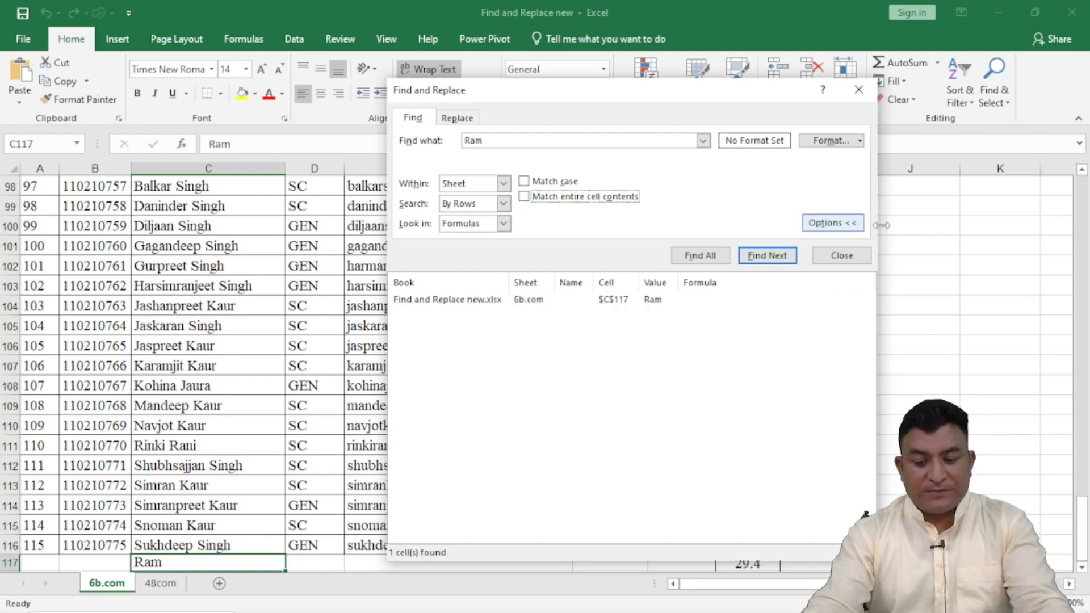
pyautogui.click(842, 255)
pyautogui.click(821, 305)
pyautogui.scroll(20, 674, 305)
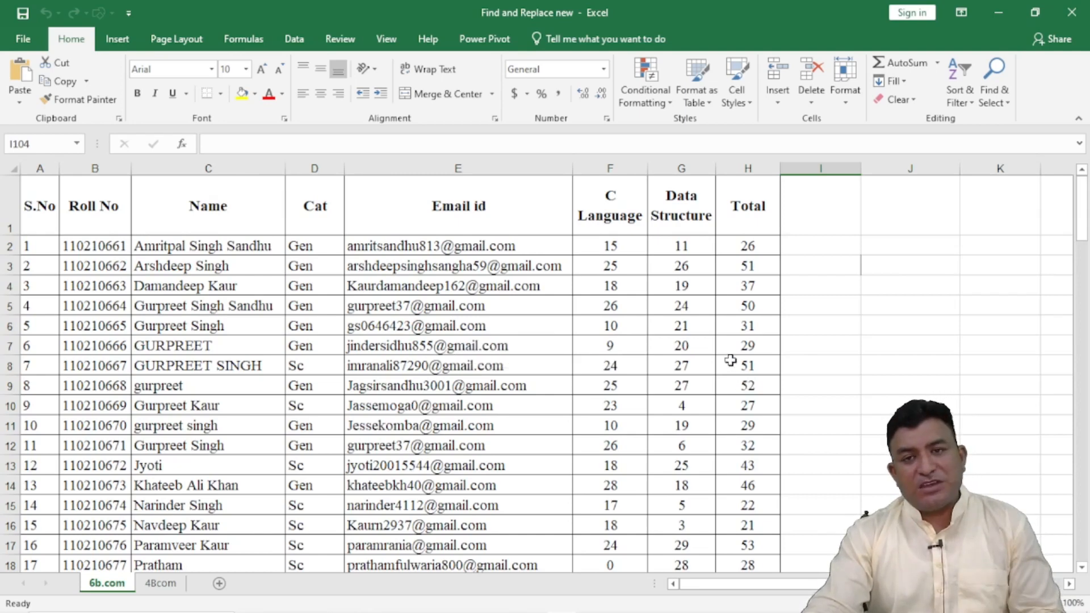
# Step: Start a new search with the extended options hidden and list all cells matching 26
pyautogui.click(829, 279)
pyautogui.hotkey('ctrl', 'f')
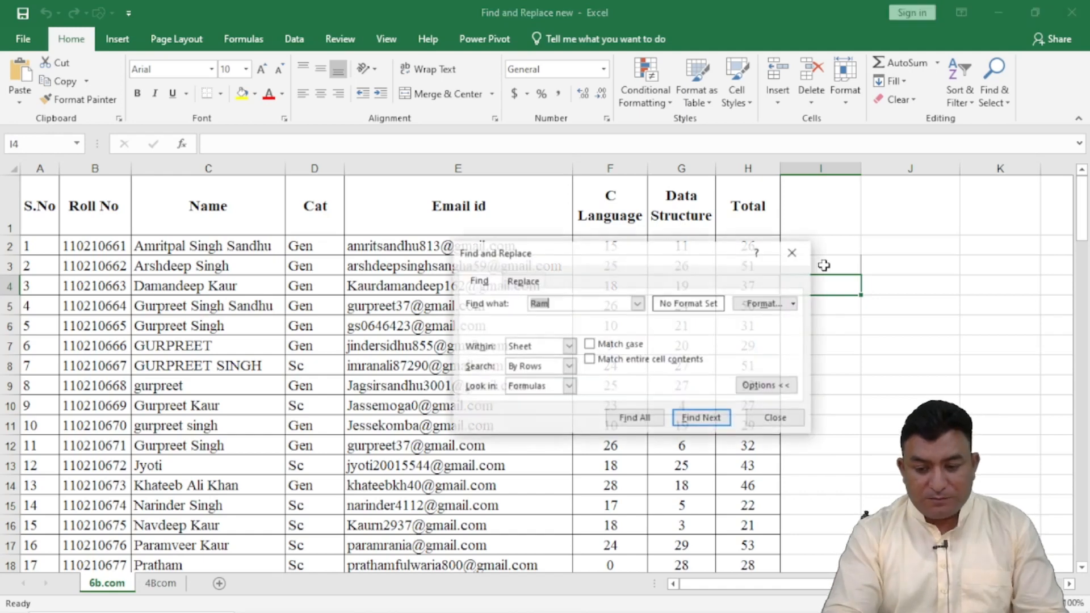
pyautogui.click(604, 304)
pyautogui.press('BackSpace')
pyautogui.press('BackSpace')
pyautogui.press('BackSpace')
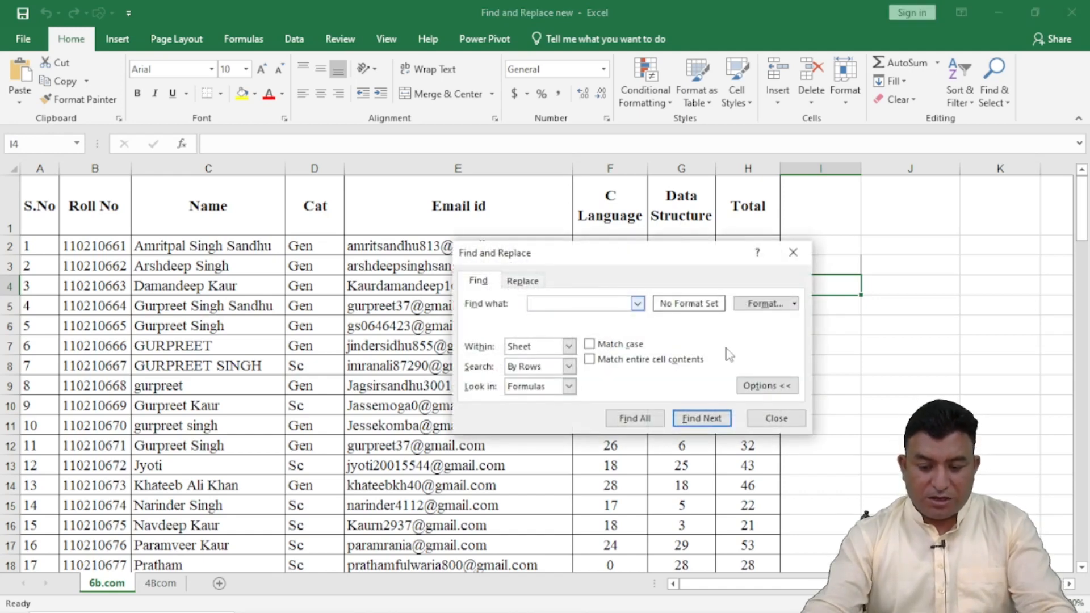
pyautogui.click(767, 386)
pyautogui.moveTo(613, 251); pyautogui.dragTo(433, 108)
pyautogui.write('26')
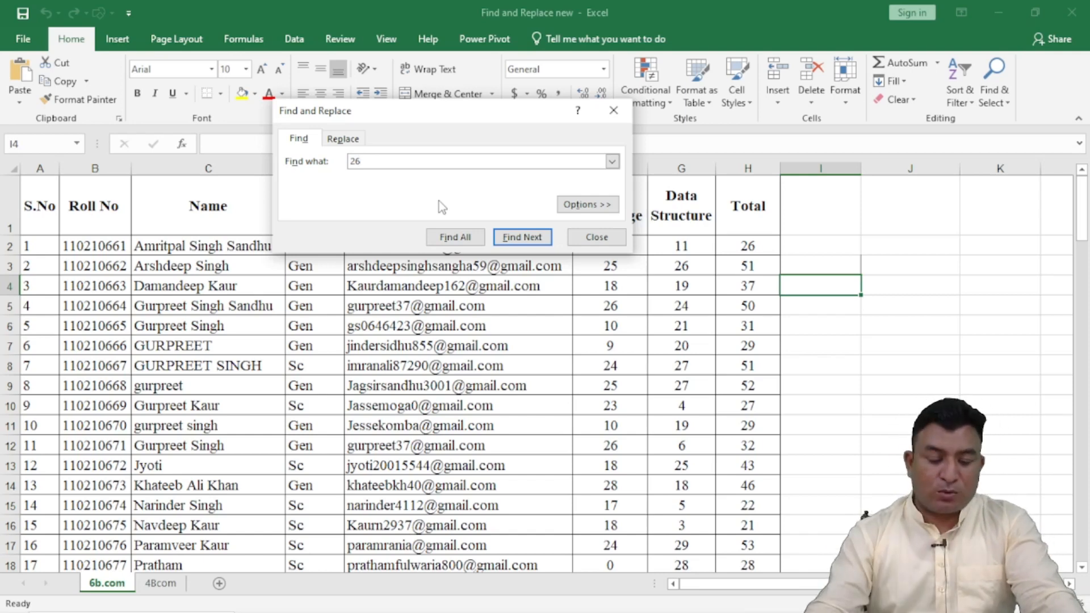
pyautogui.click(456, 237)
pyautogui.moveTo(630, 361); pyautogui.dragTo(784, 534)
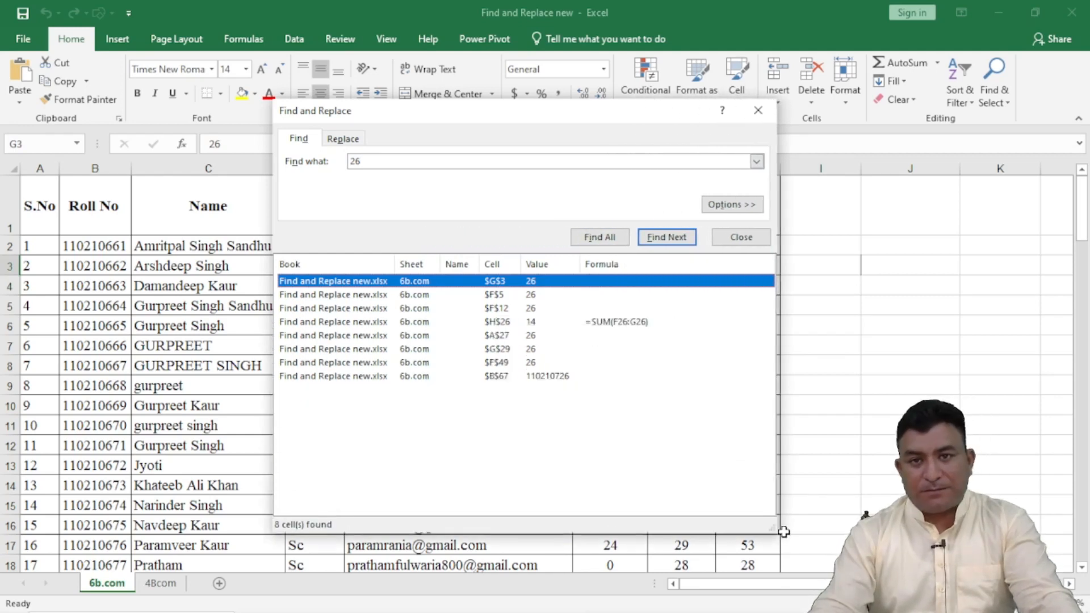
# Step: Go to the match in cell H26 and open its formula to examine where 26 occurs
pyautogui.click(510, 329)
pyautogui.moveTo(599, 121); pyautogui.dragTo(568, 91)
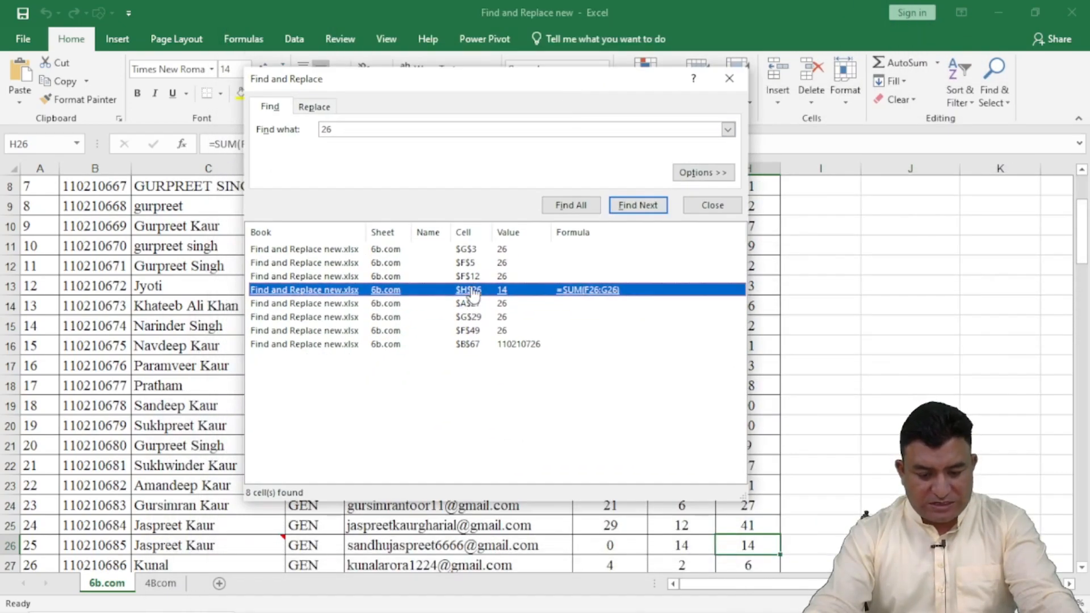
pyautogui.moveTo(499, 94); pyautogui.dragTo(387, 161)
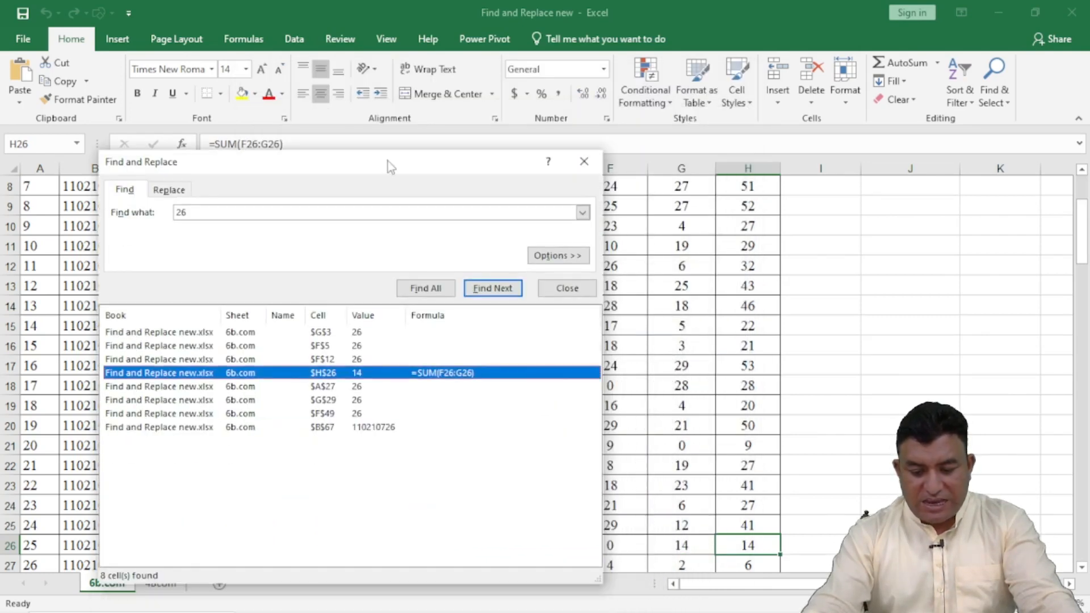
pyautogui.click(1081, 568)
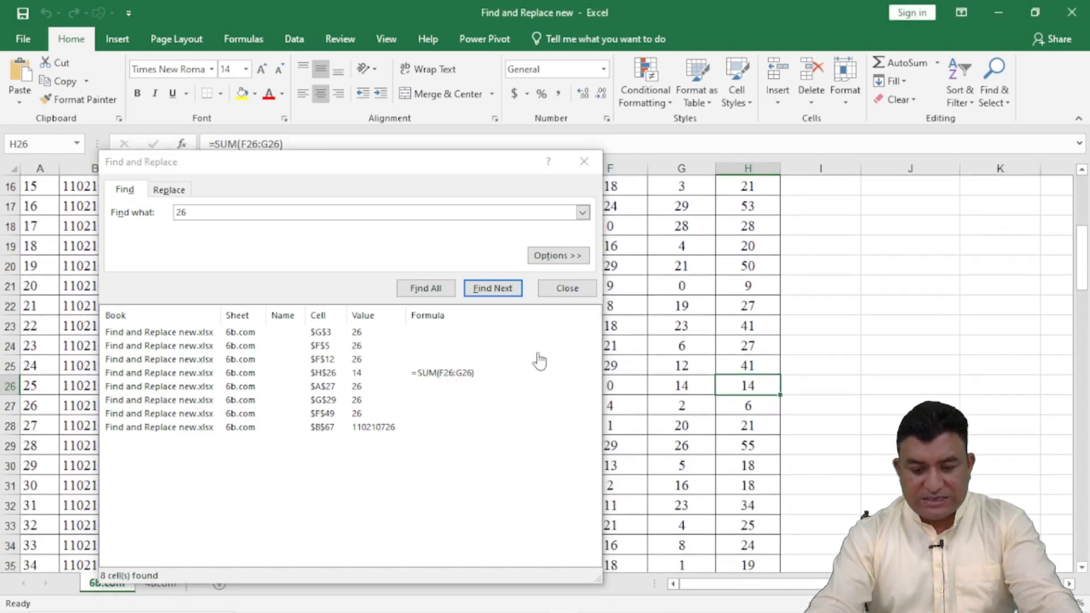
pyautogui.click(434, 159)
pyautogui.moveTo(570, 588)
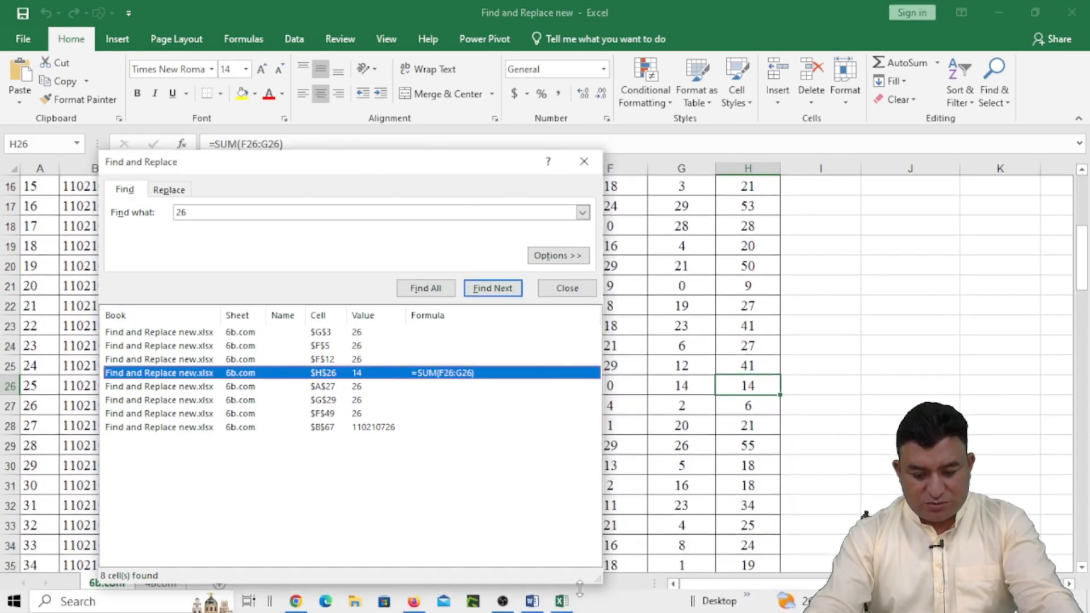
pyautogui.moveTo(598, 579); pyautogui.dragTo(552, 464)
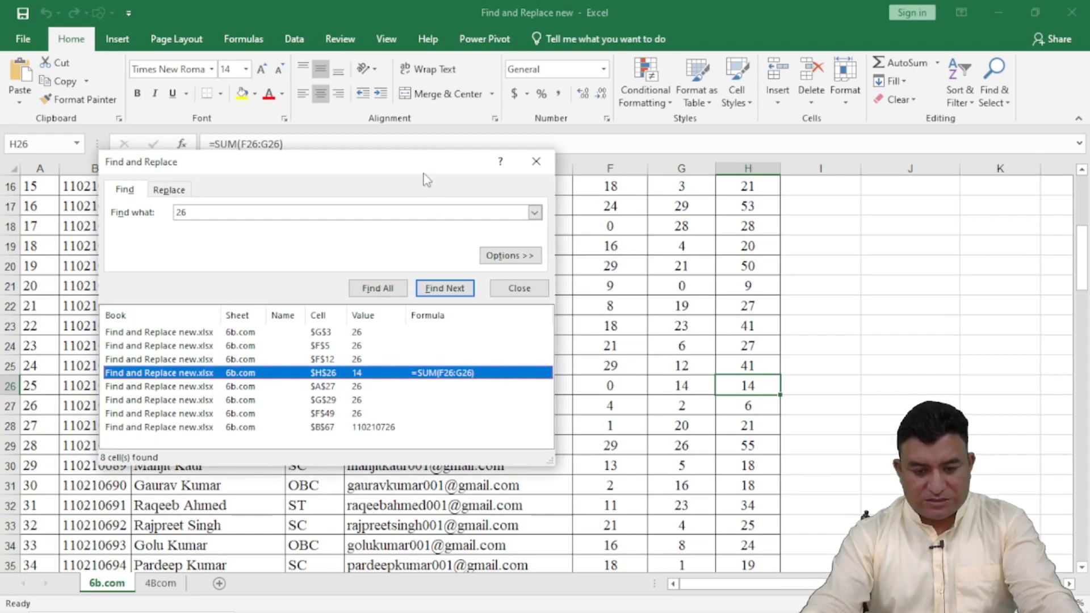
pyautogui.moveTo(411, 170); pyautogui.dragTo(577, 51)
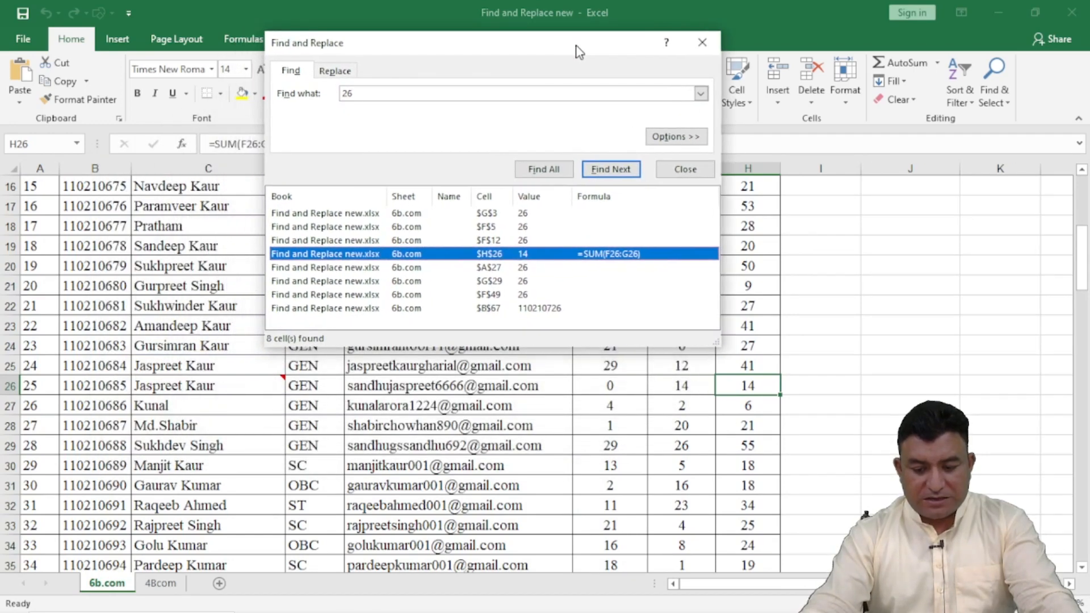
pyautogui.doubleClick(752, 385)
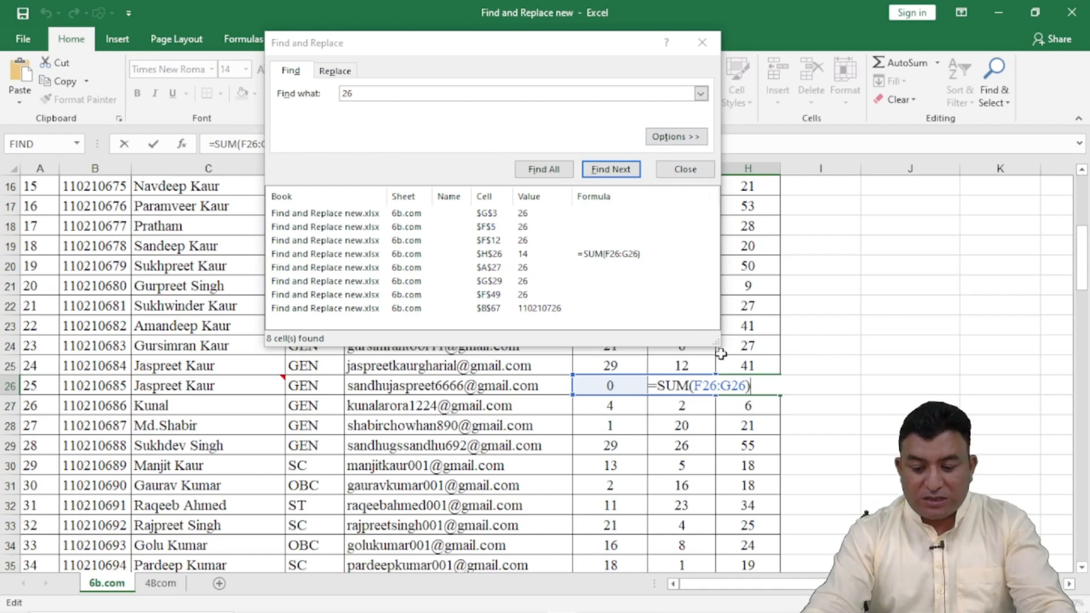
pyautogui.moveTo(717, 342); pyautogui.dragTo(806, 418)
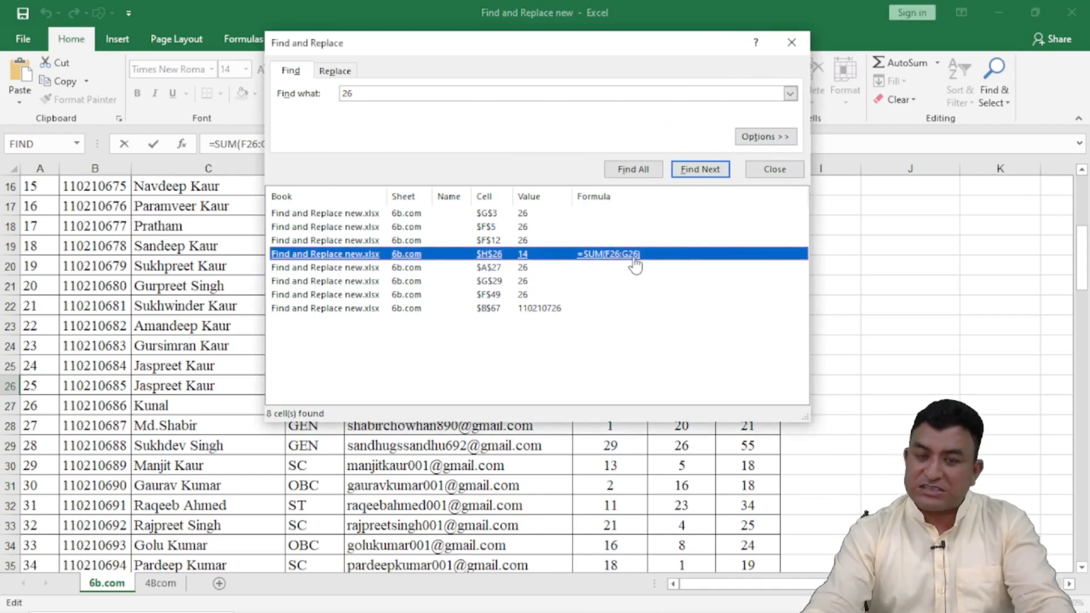
# Step: Go to the match in cell B67 to examine where 26 occurs in the roll number
pyautogui.click(546, 310)
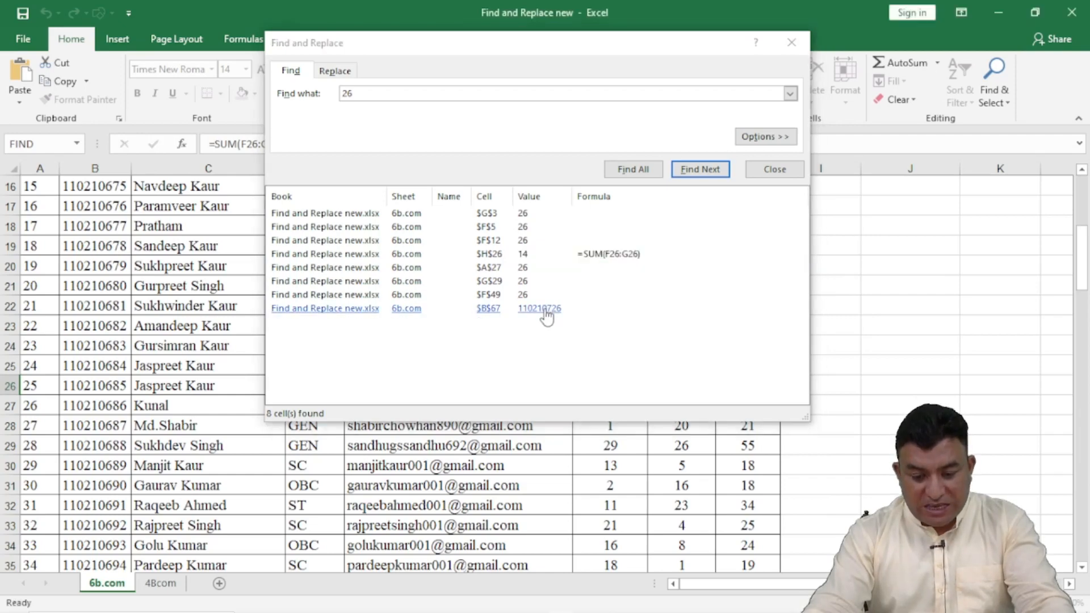
pyautogui.click(1082, 567)
pyautogui.scroll(-3, 656, 508)
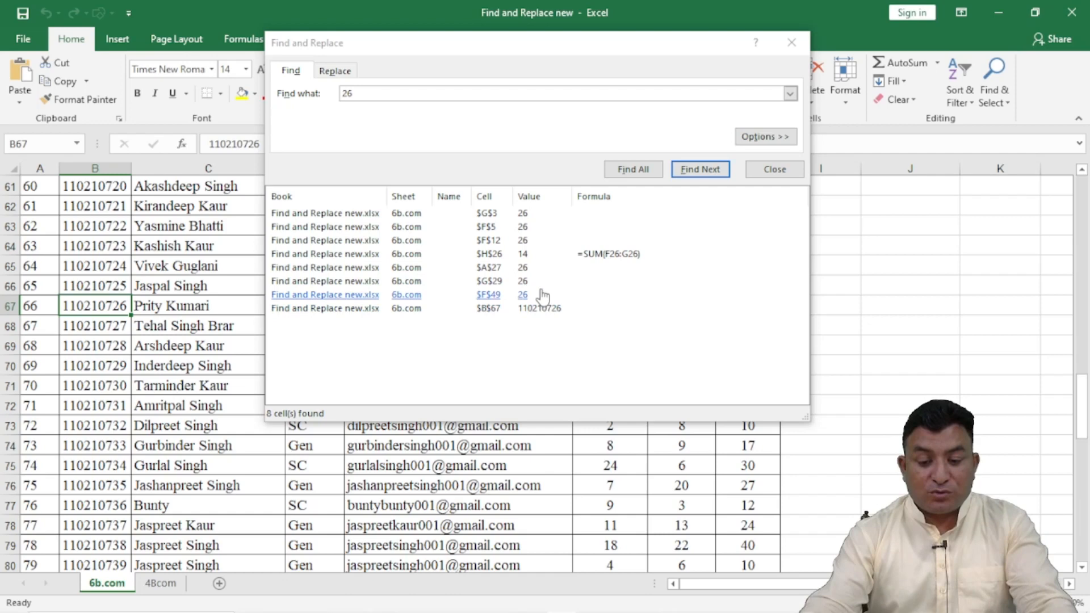
# Step: Show the extended options, turn on Match entire cell contents and list all cells matching 26
pyautogui.click(756, 135)
pyautogui.click(402, 150)
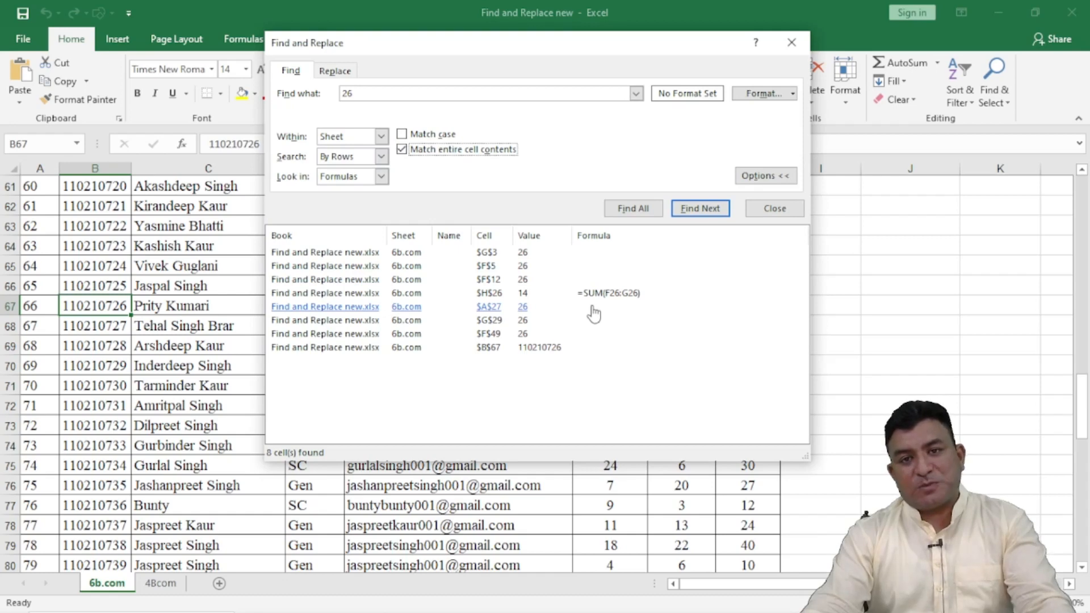
pyautogui.click(633, 208)
pyautogui.moveTo(347, 55); pyautogui.dragTo(551, 26)
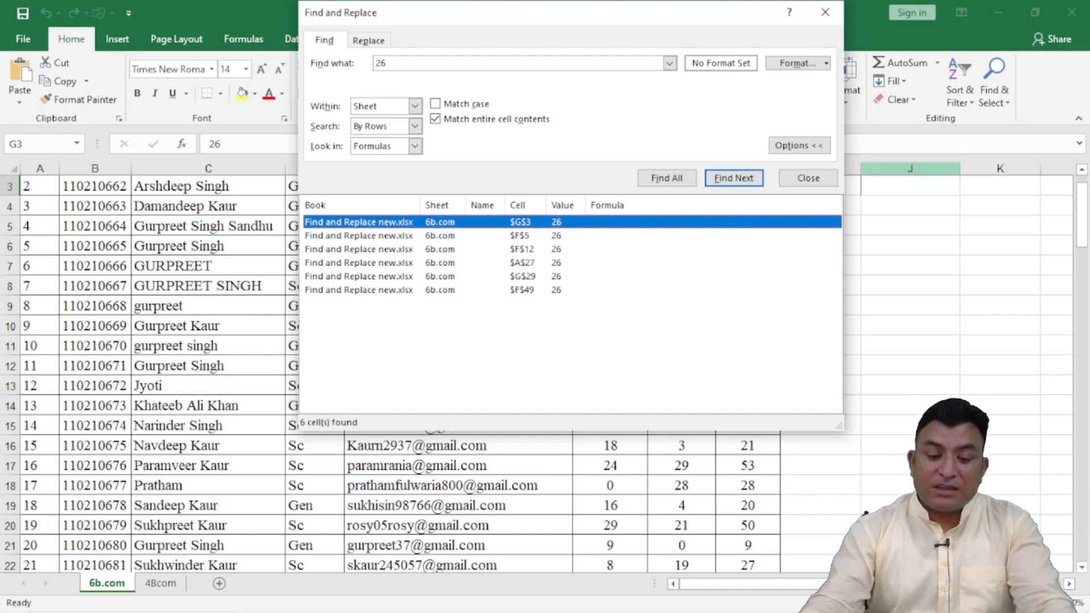
# Step: Turn off Match entire cell contents and list all matches for 26 again
pyautogui.click(369, 40)
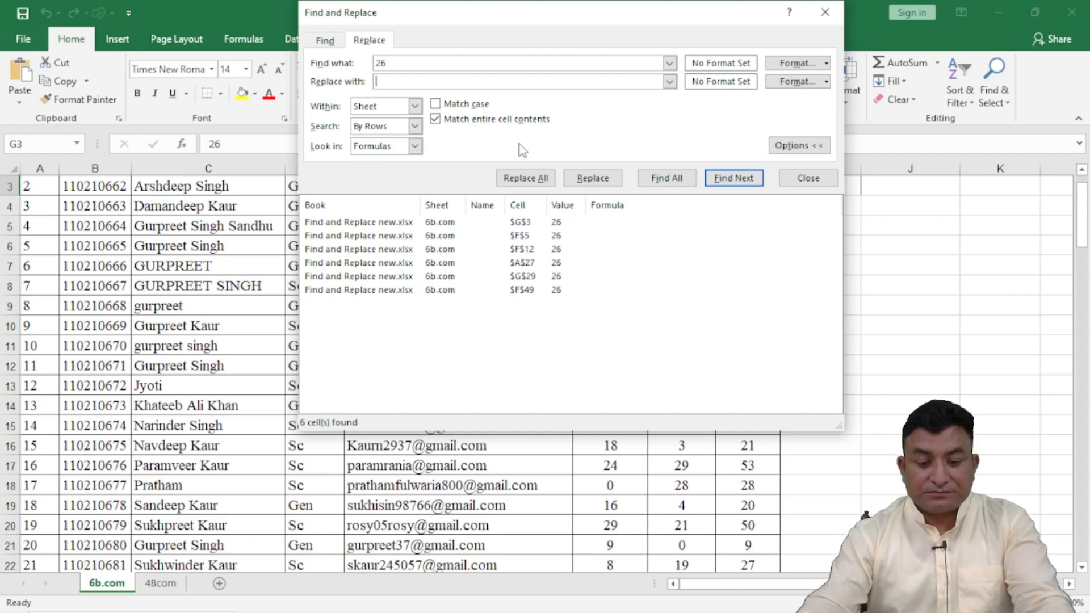
pyautogui.click(325, 40)
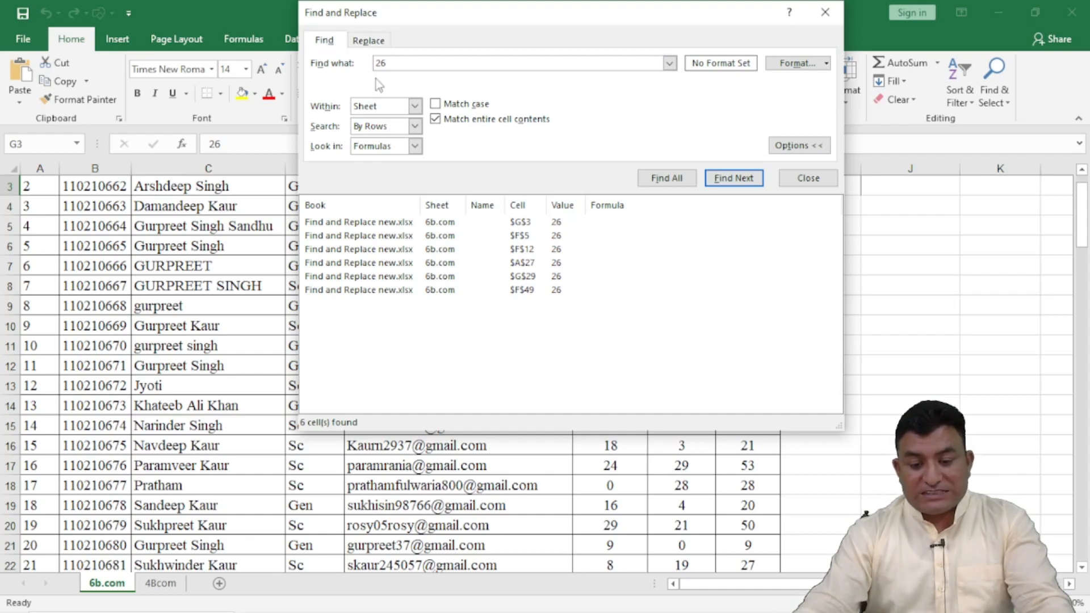
pyautogui.click(435, 119)
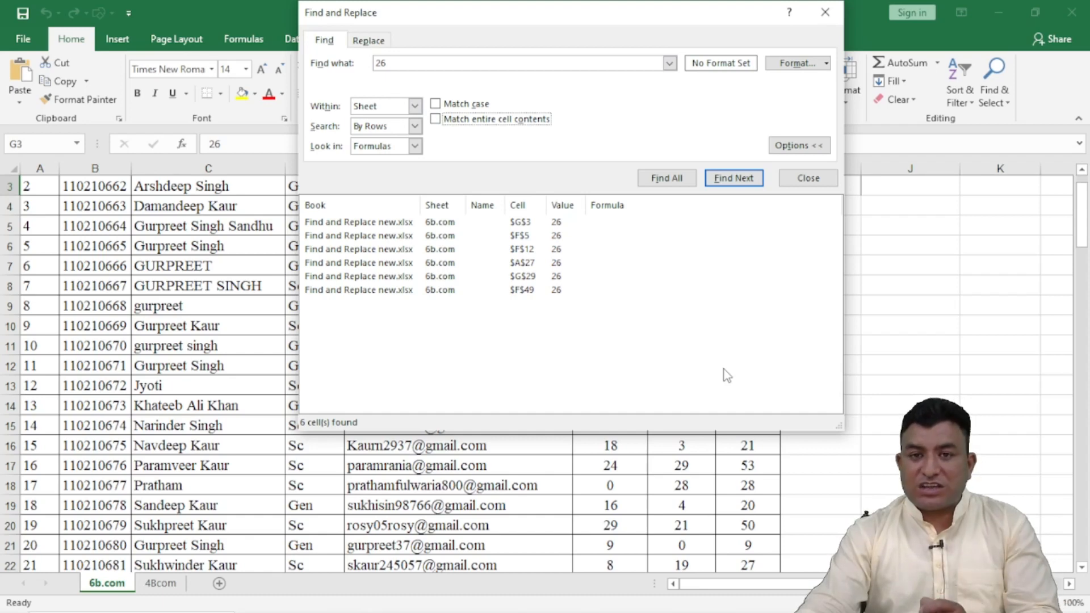
pyautogui.moveTo(839, 426); pyautogui.dragTo(854, 399)
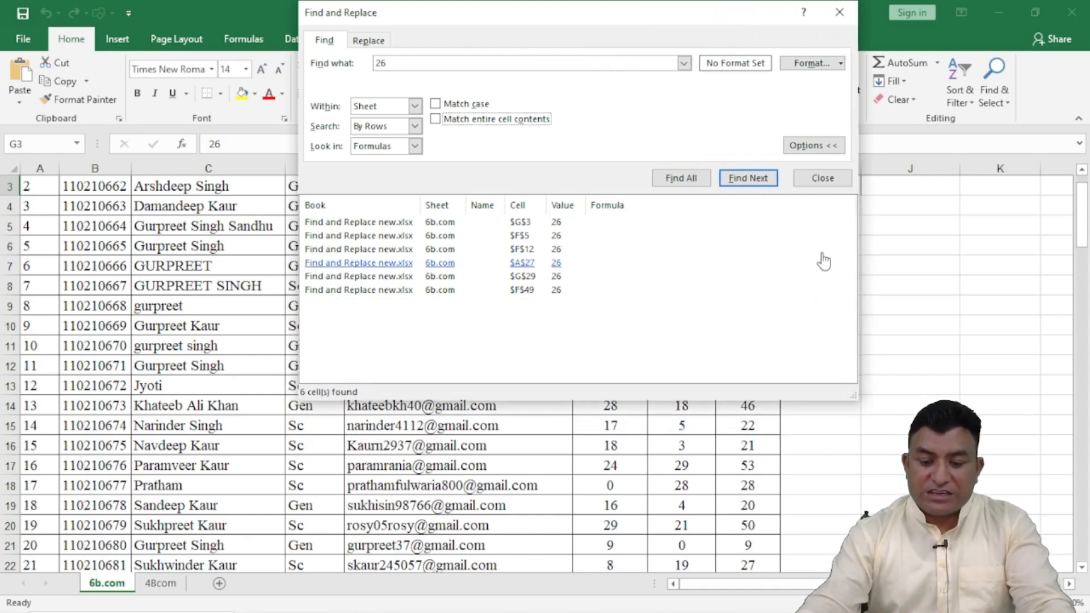
pyautogui.click(682, 182)
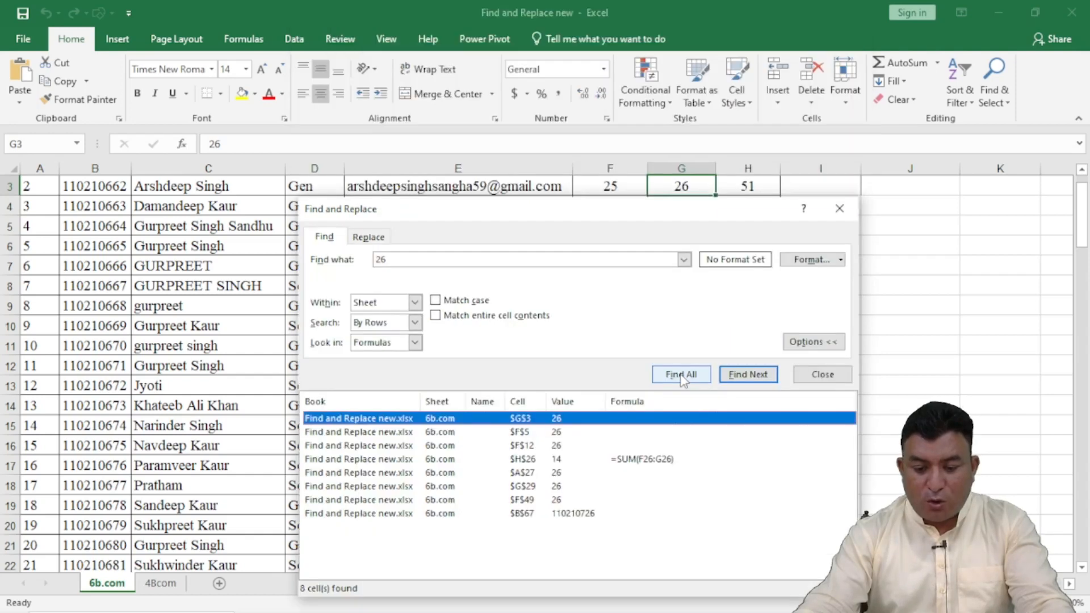
# Step: Review the Look in choices and keep the search for 26 set to Formulas
pyautogui.moveTo(595, 214); pyautogui.dragTo(563, 50)
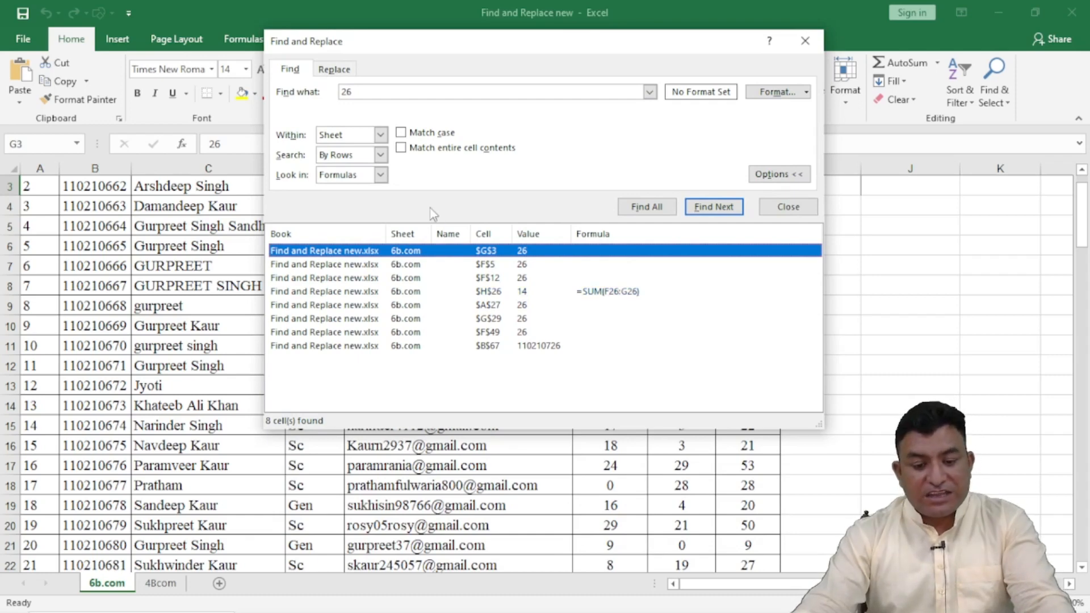
pyautogui.click(381, 176)
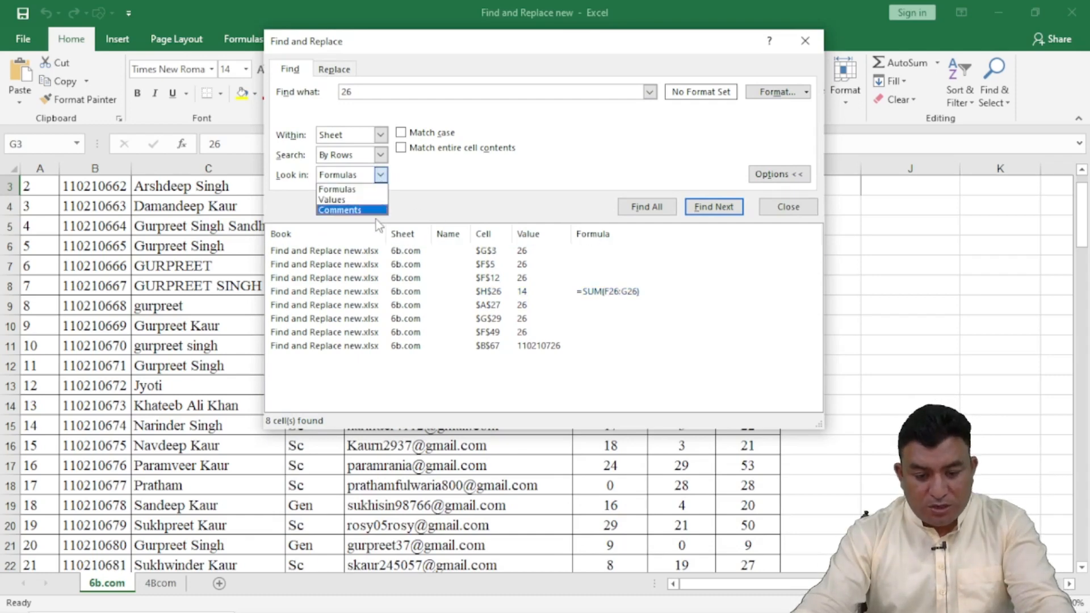
pyautogui.click(358, 189)
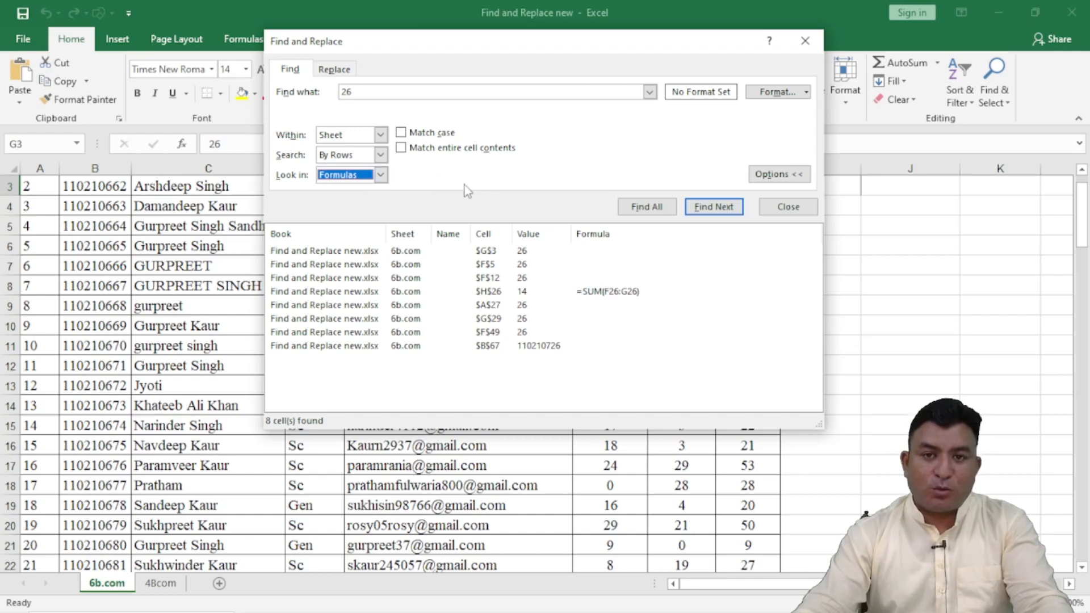
pyautogui.moveTo(510, 49); pyautogui.dragTo(675, 21)
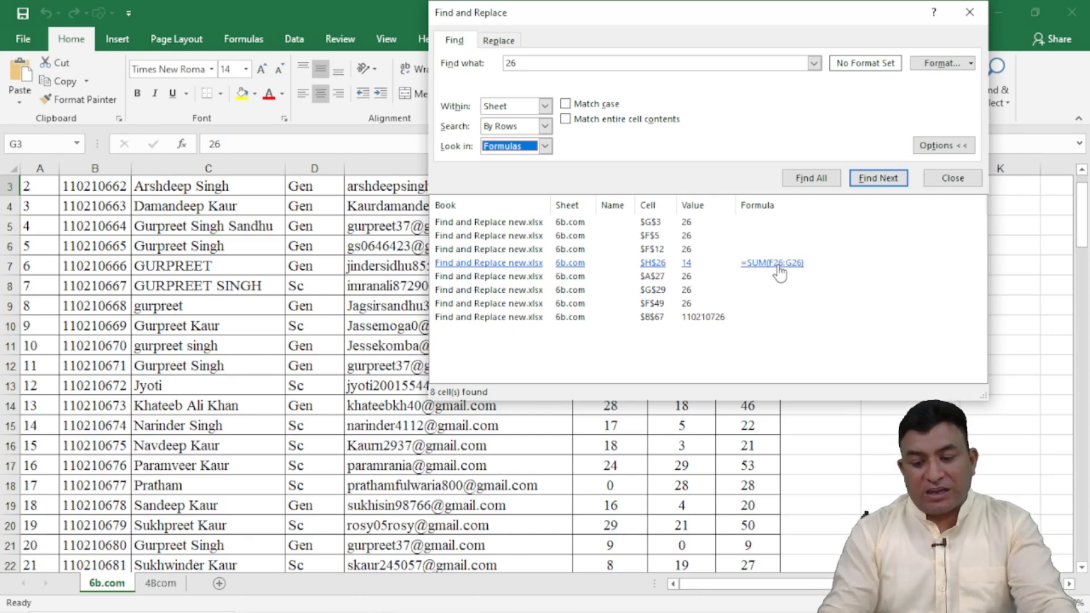
# Step: Set the search to look in Values and list all matches for 26
pyautogui.click(544, 147)
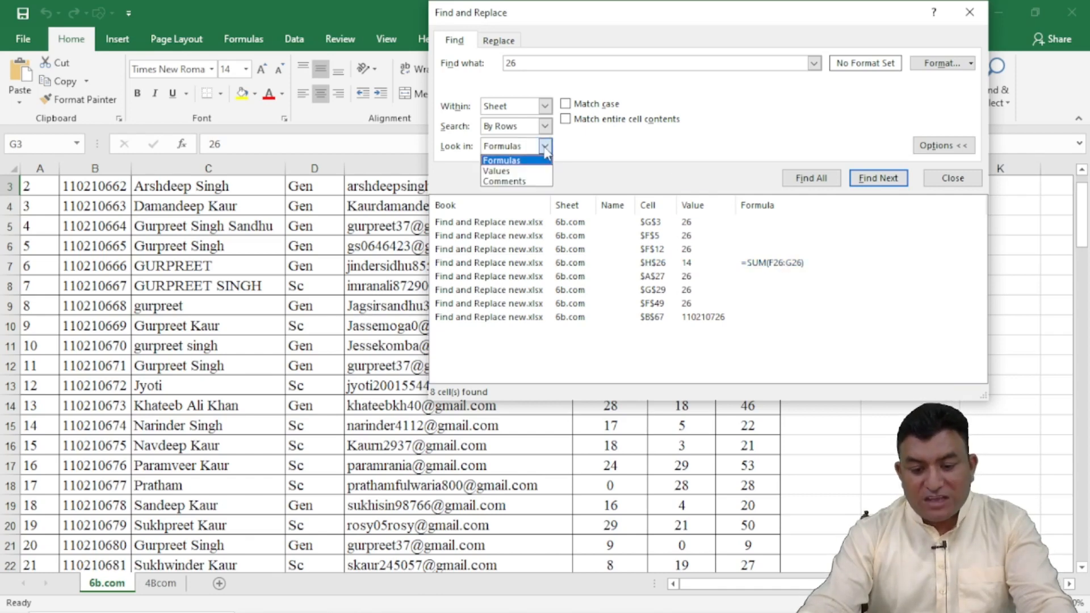
pyautogui.click(524, 171)
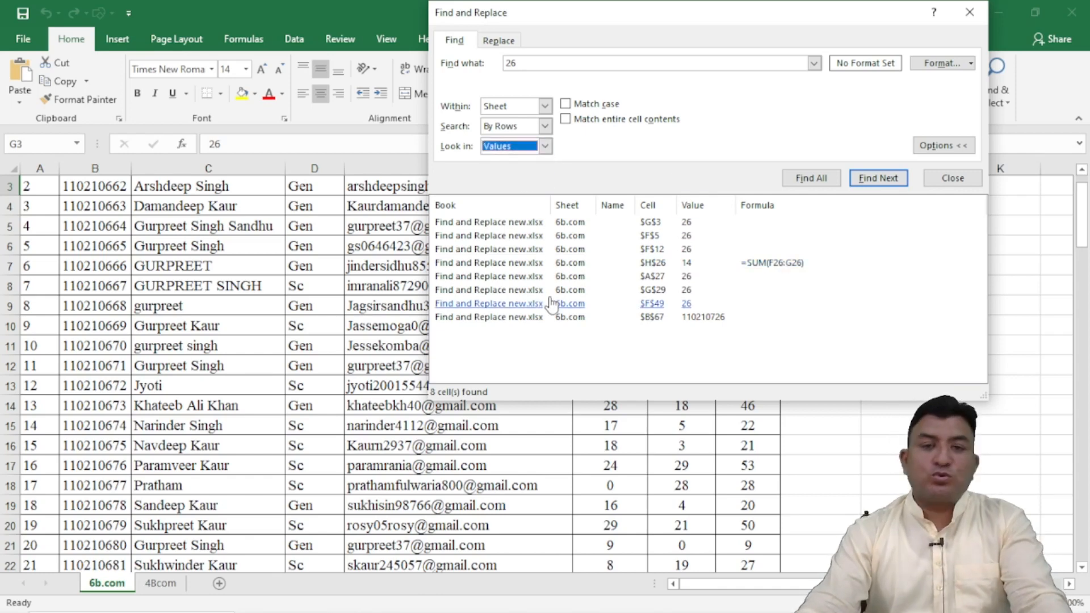
pyautogui.click(811, 178)
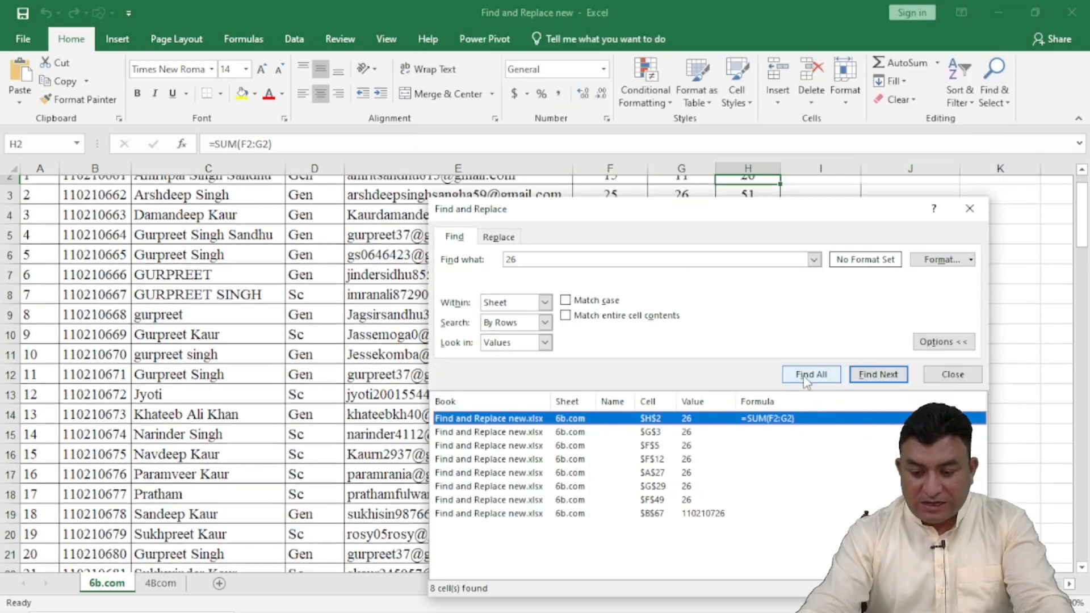
# Step: Compare the listed match in cell H2 with its total in the sheet and close the Find and Replace dialog
pyautogui.moveTo(627, 216); pyautogui.dragTo(495, 23)
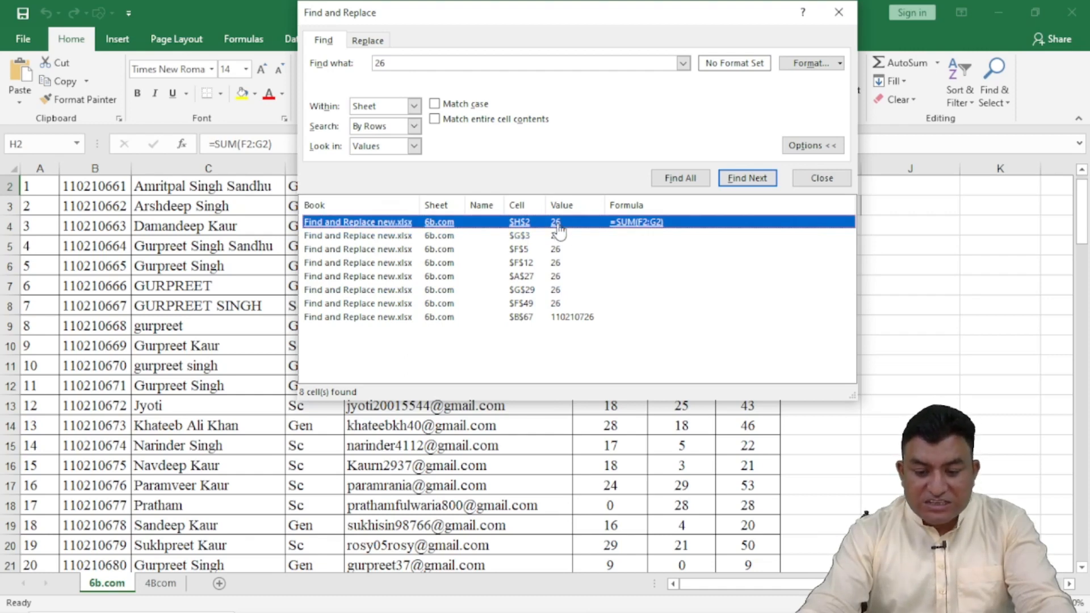
pyautogui.moveTo(617, 20); pyautogui.dragTo(525, 314)
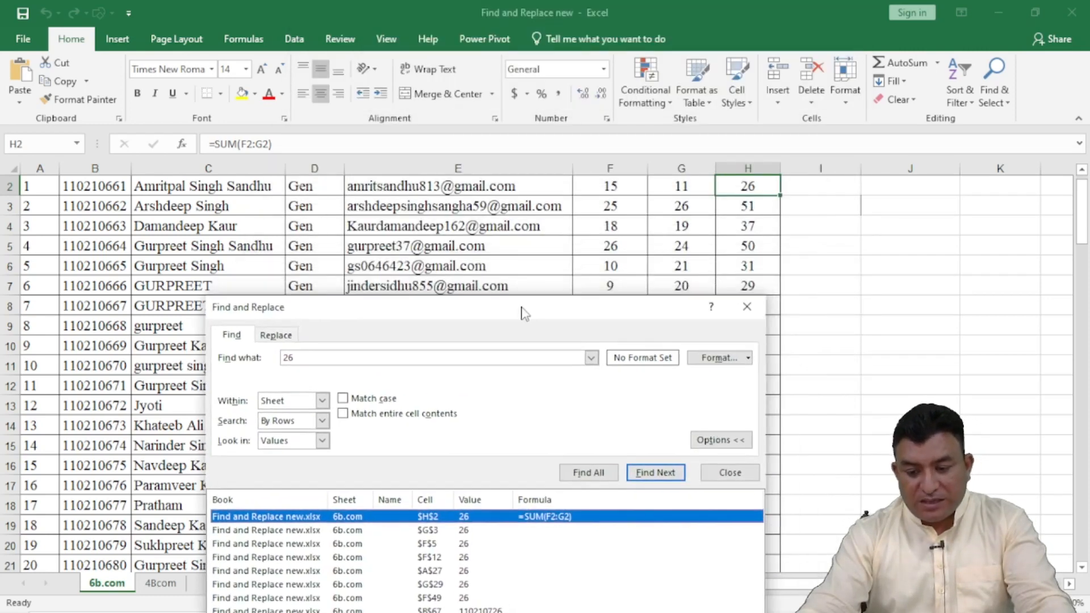
pyautogui.moveTo(614, 307); pyautogui.dragTo(607, 121)
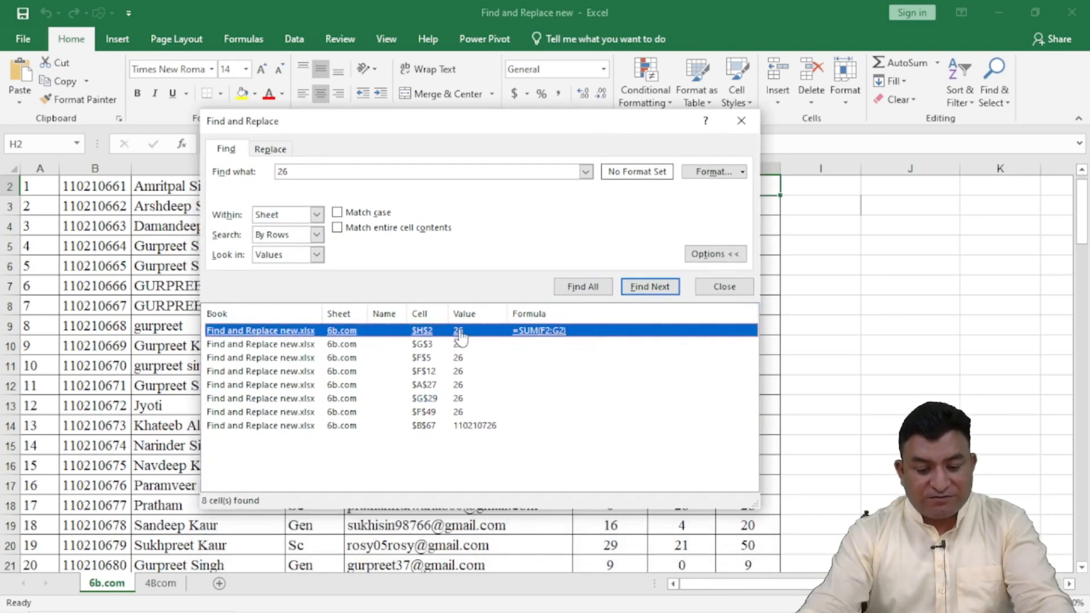
pyautogui.click(724, 286)
pyautogui.click(874, 306)
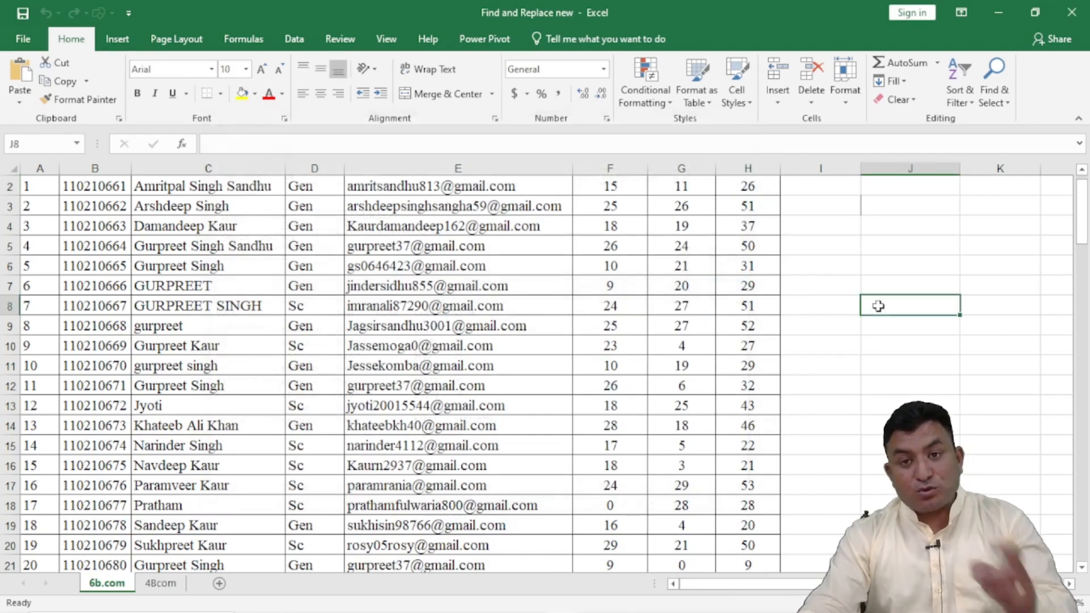
# Step: Reopen Find, set it to look in Formulas, list all matches for 26 and enlarge the results list
pyautogui.scroll(1, 815, 478)
pyautogui.click(828, 287)
pyautogui.hotkey('ctrl', 'f')
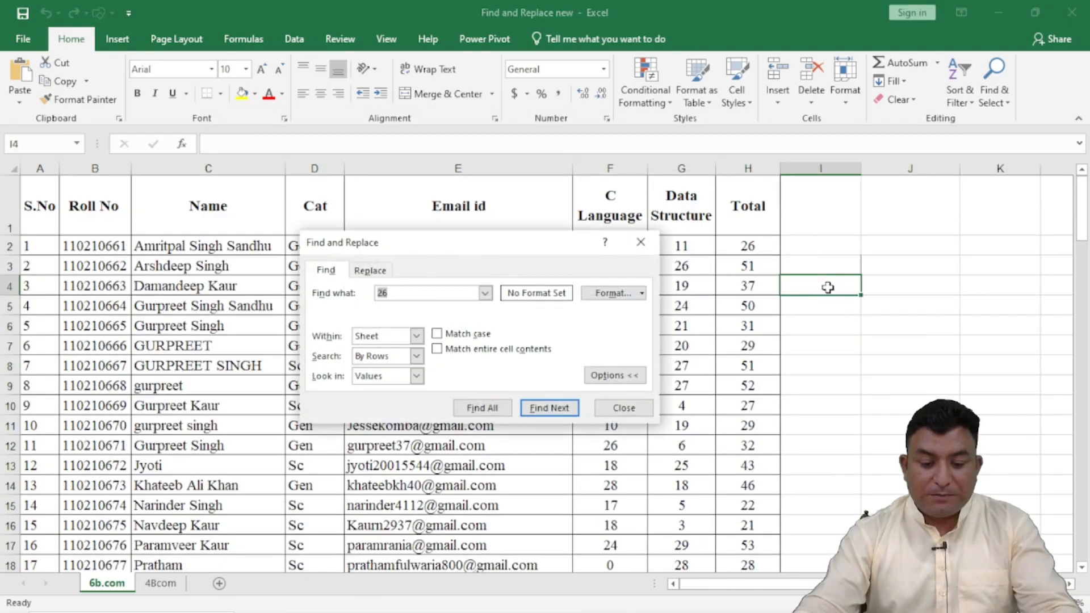
pyautogui.moveTo(434, 249); pyautogui.dragTo(434, 98)
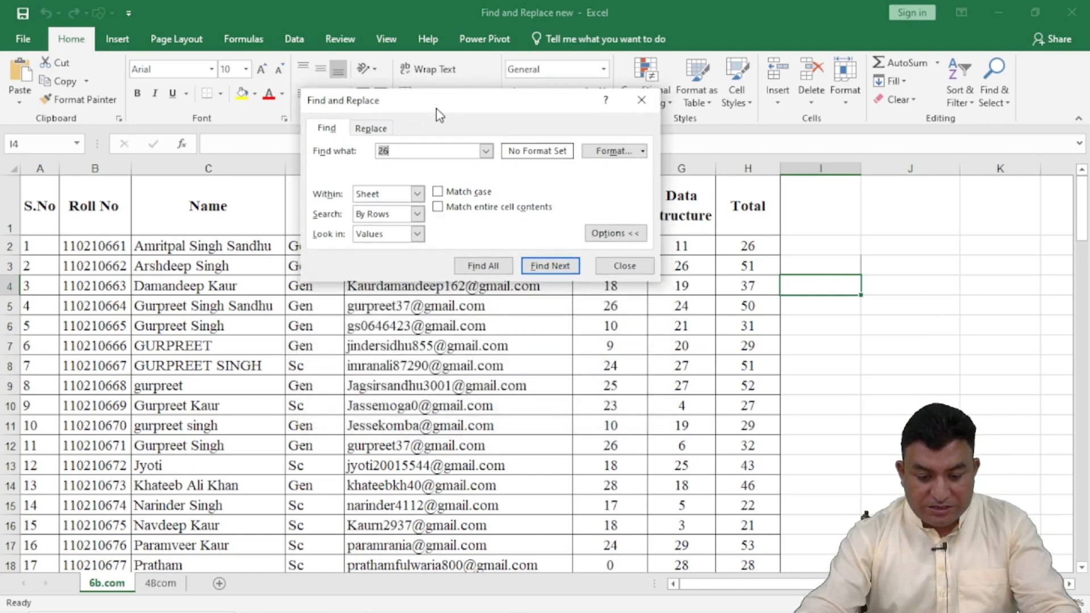
pyautogui.click(415, 225)
pyautogui.click(400, 237)
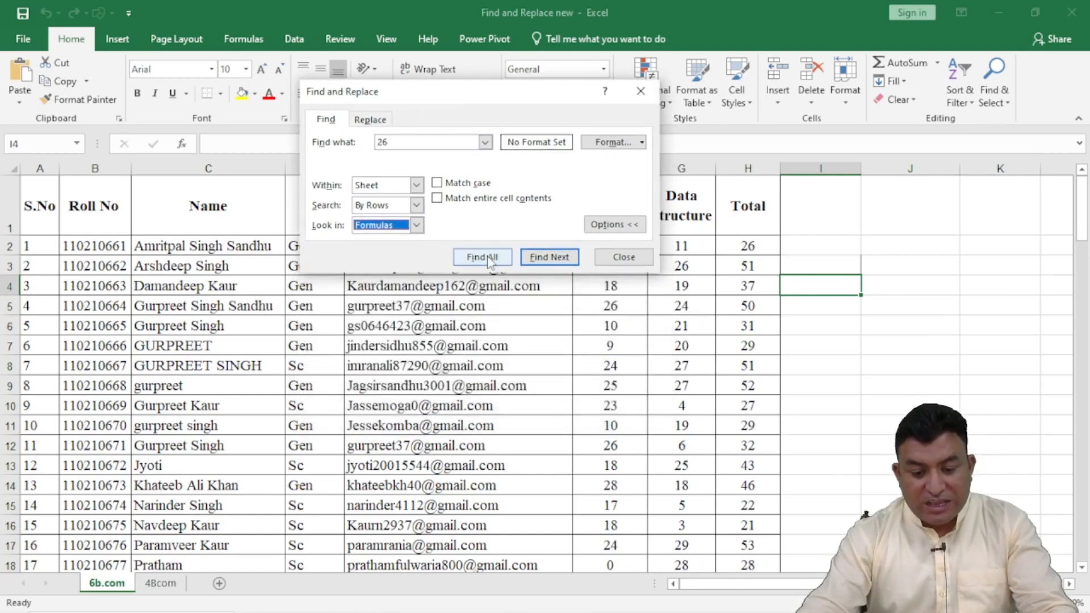
pyautogui.click(489, 259)
pyautogui.moveTo(637, 362); pyautogui.dragTo(781, 489)
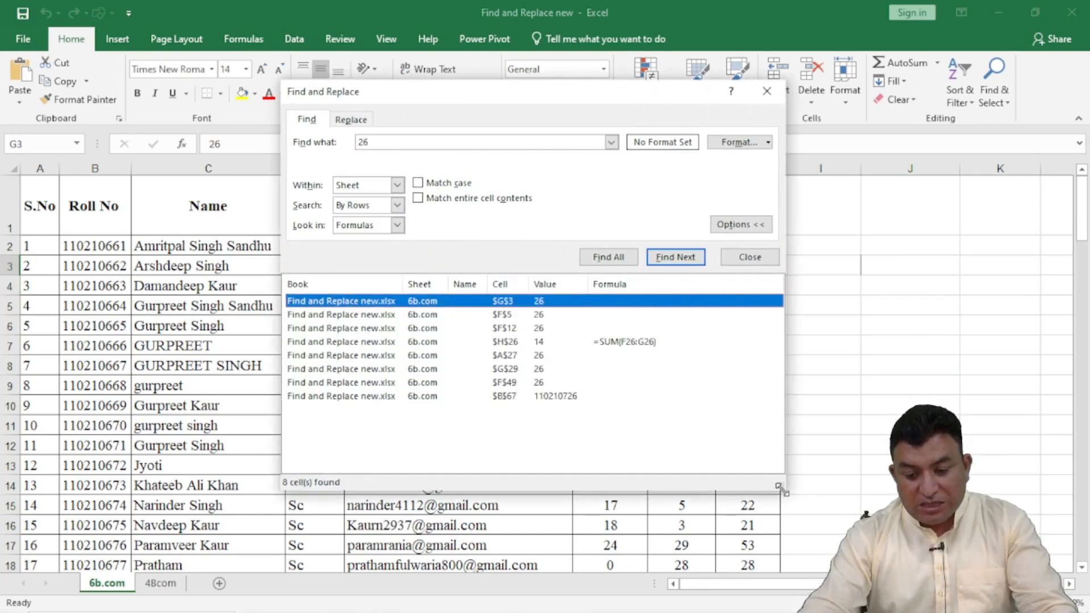
# Step: Select the total in cell H2 to check its formula against the listed formula matches, and shrink the dialog
pyautogui.moveTo(581, 105); pyautogui.dragTo(364, 198)
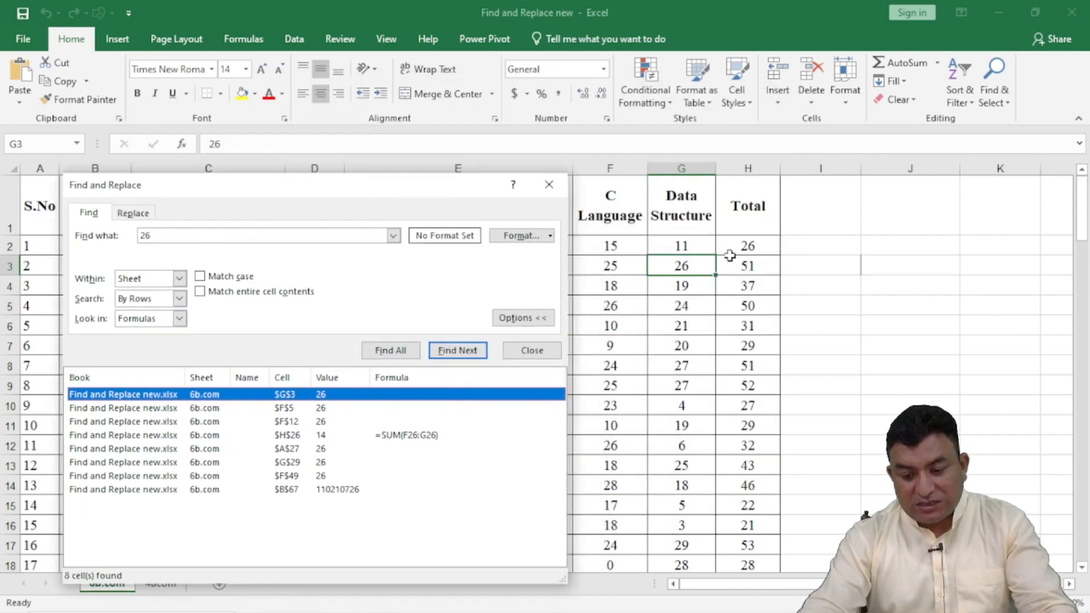
pyautogui.click(744, 245)
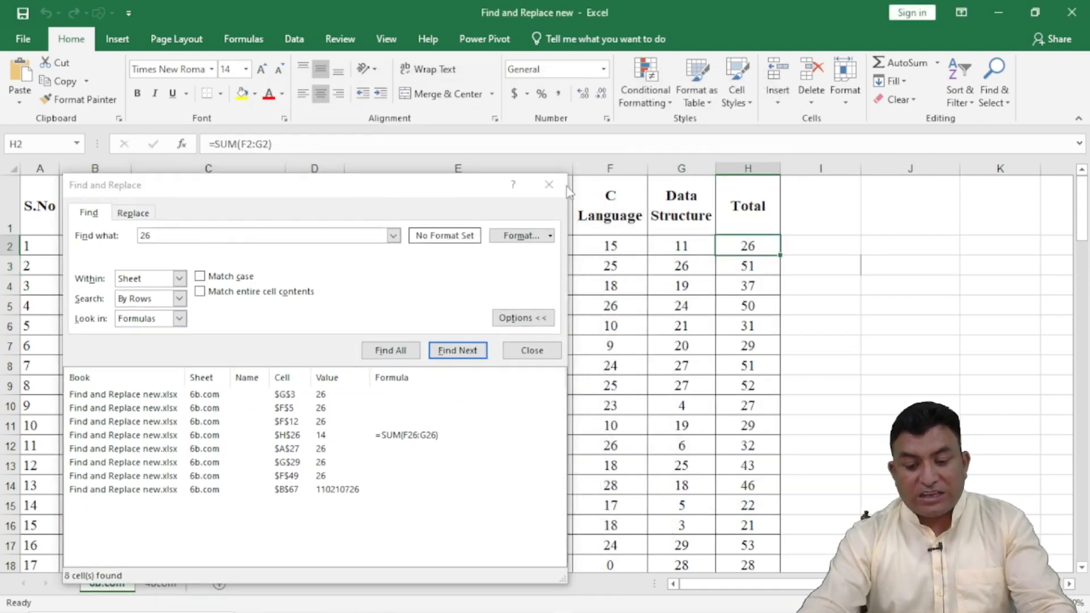
pyautogui.moveTo(411, 184); pyautogui.dragTo(576, 195)
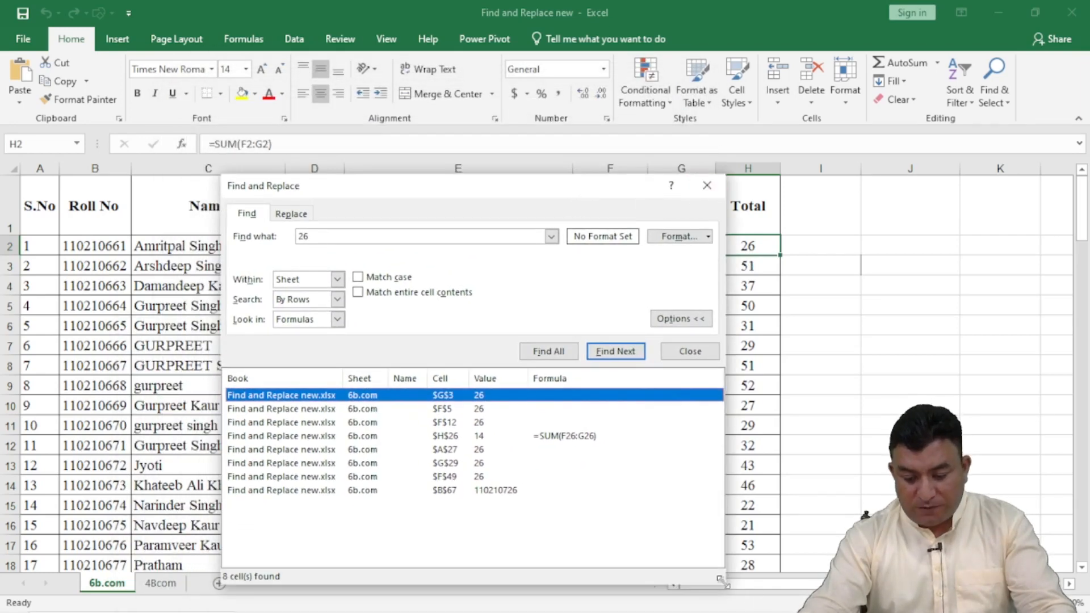
pyautogui.moveTo(720, 579); pyautogui.dragTo(645, 440)
pyautogui.moveTo(460, 199); pyautogui.dragTo(598, 331)
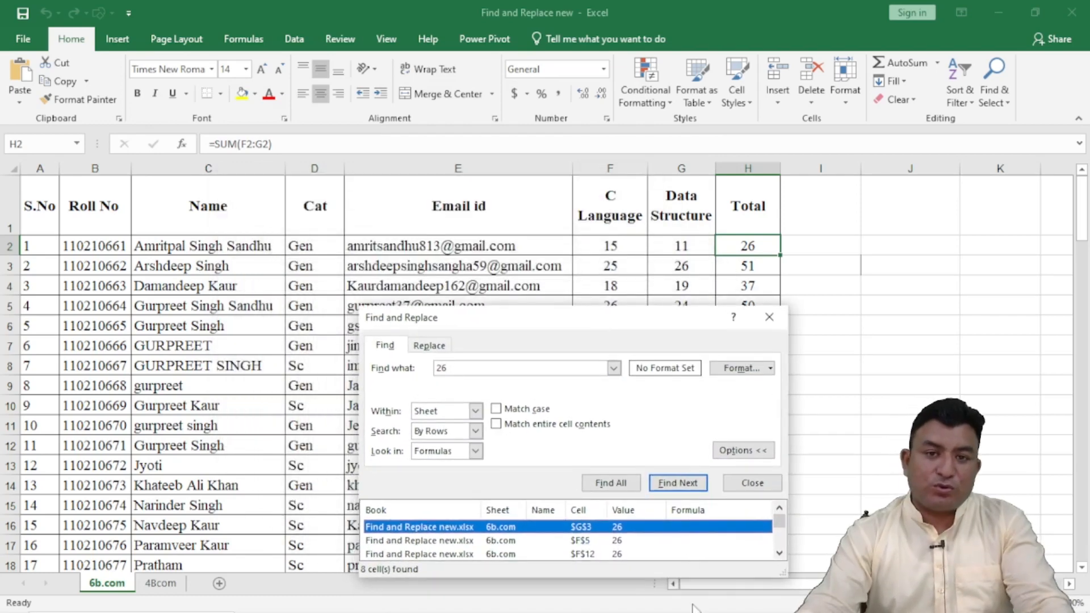
pyautogui.moveTo(549, 321); pyautogui.dragTo(509, 163)
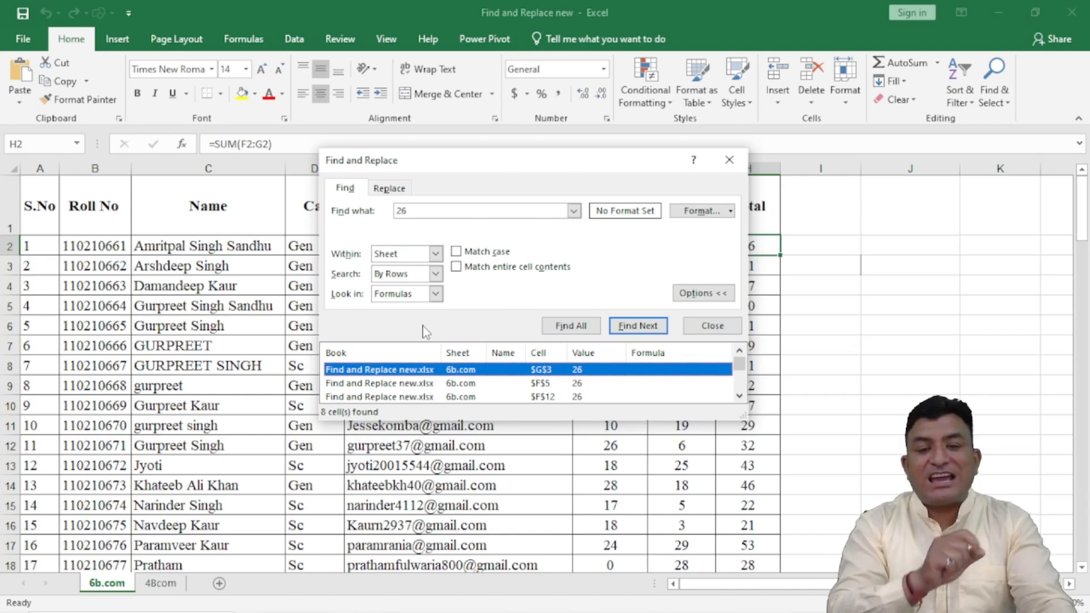
# Step: Switch the search back to Values, list all matches for 26 and compare the H2 match with the sheet
pyautogui.moveTo(507, 168); pyautogui.dragTo(482, 21)
pyautogui.click(409, 146)
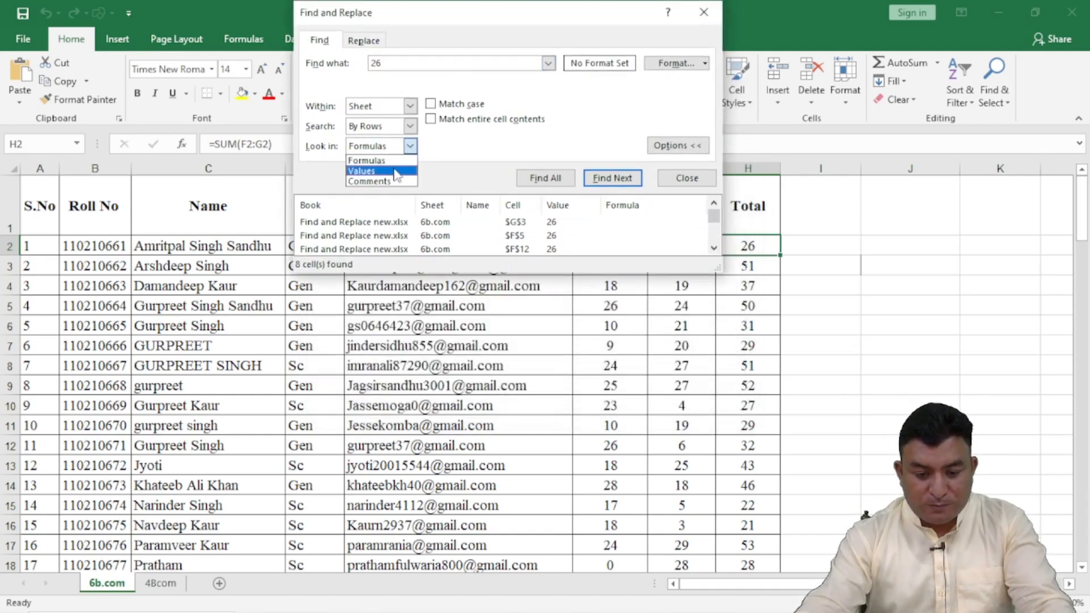
pyautogui.click(396, 171)
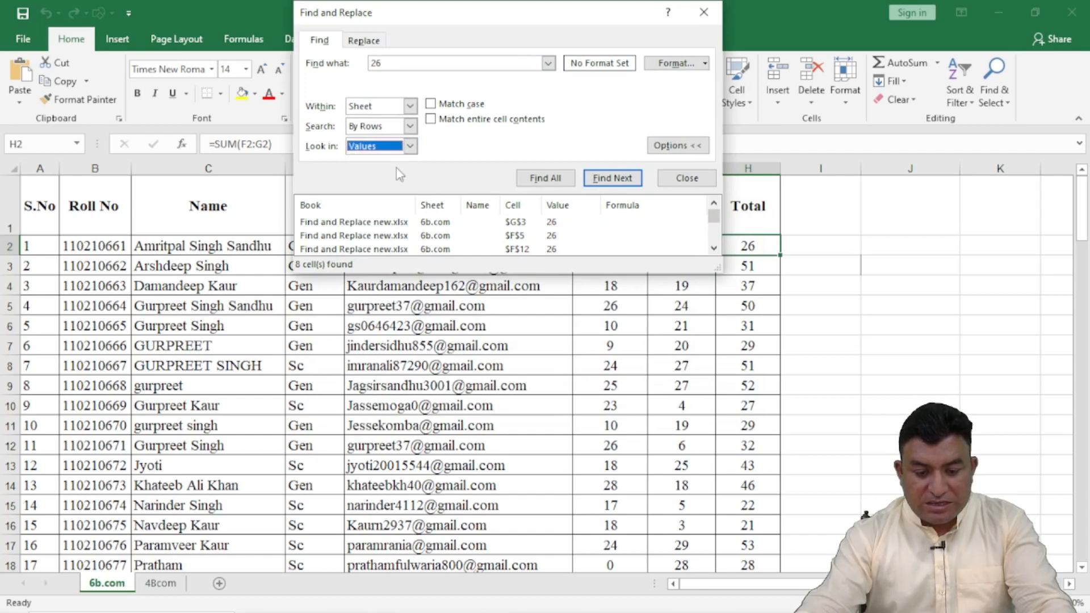
pyautogui.click(568, 179)
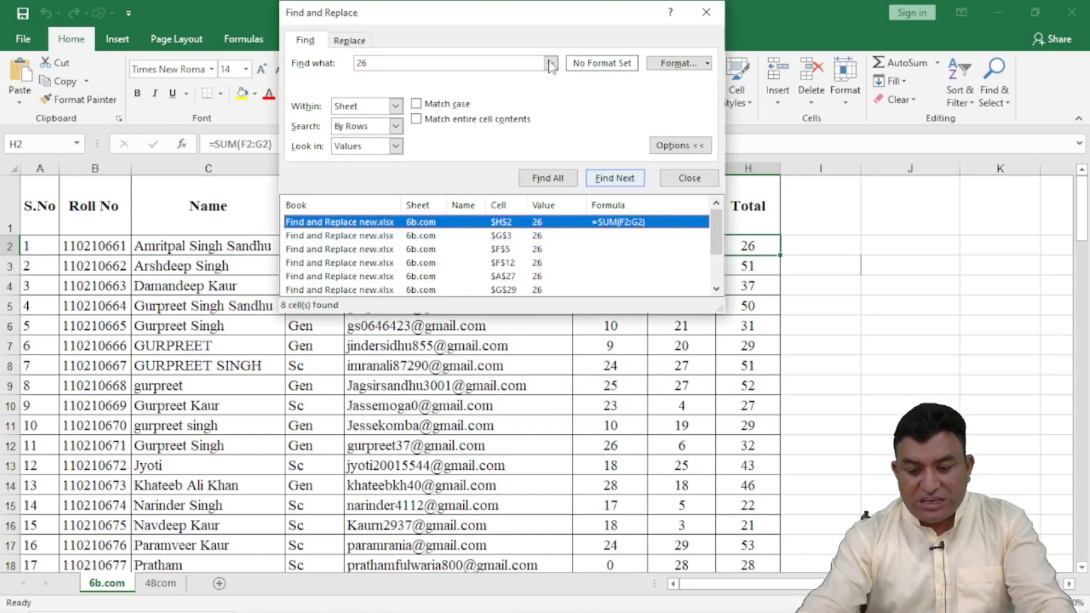
pyautogui.moveTo(534, 14); pyautogui.dragTo(571, 303)
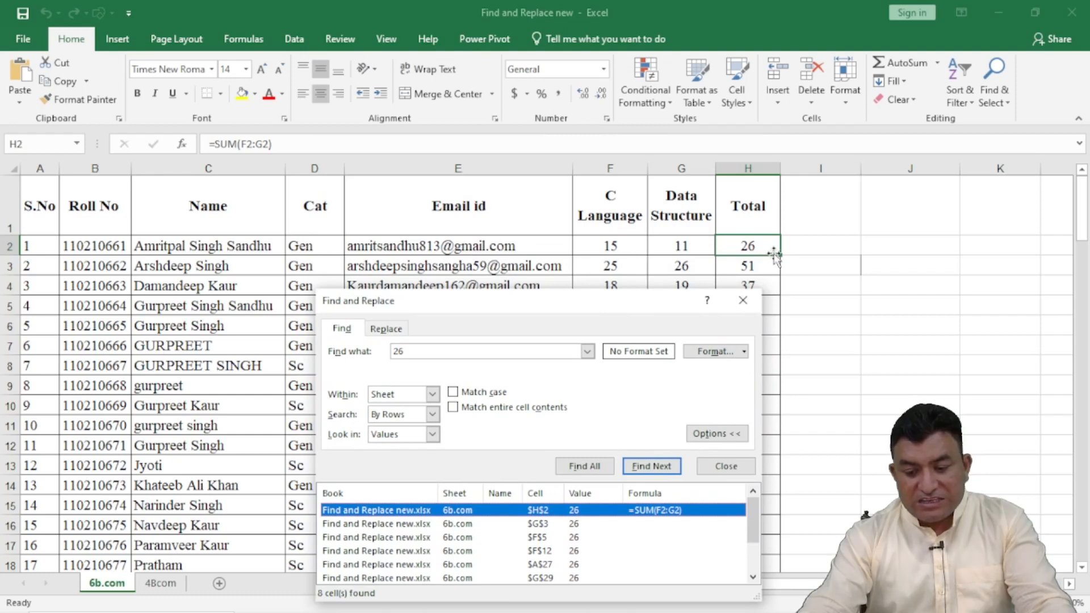
pyautogui.moveTo(556, 315); pyautogui.dragTo(547, 114)
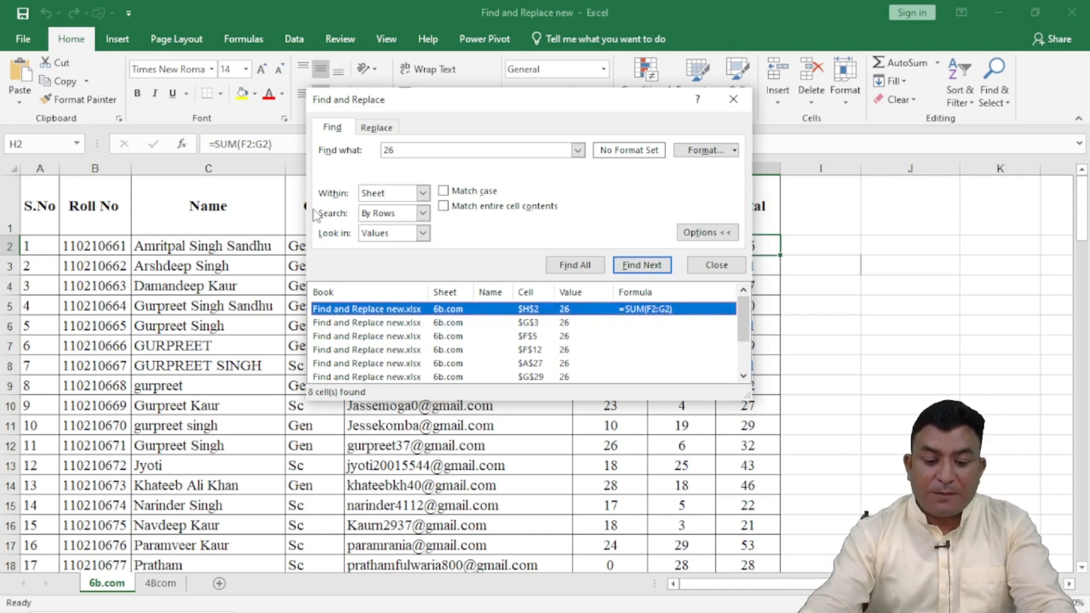
# Step: Review the Look in choices again, leave the search on Values and close the Find and Replace dialog
pyautogui.click(423, 233)
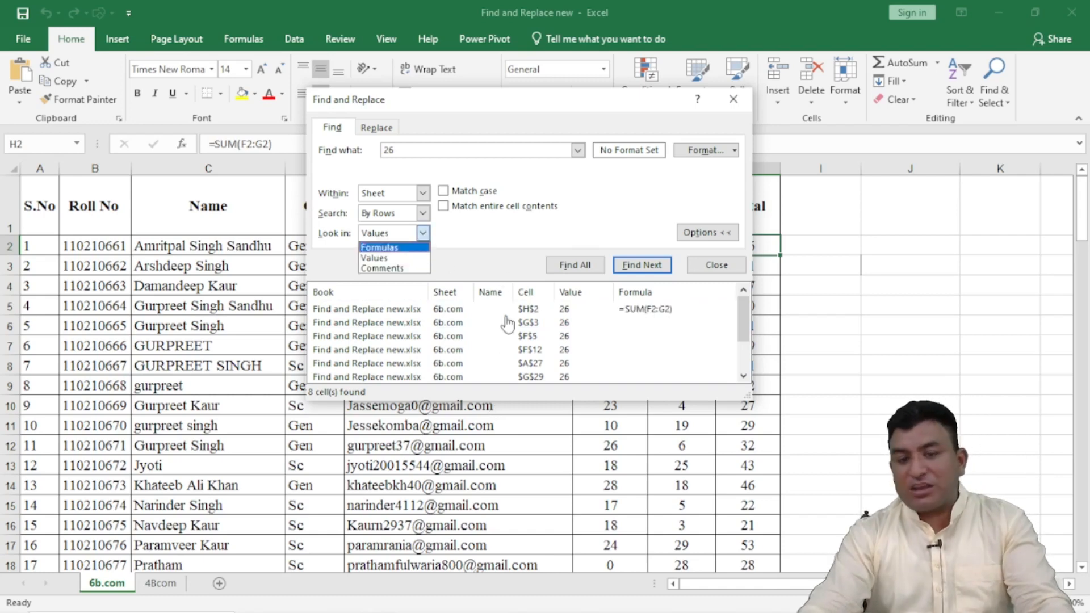
pyautogui.click(515, 250)
pyautogui.click(575, 265)
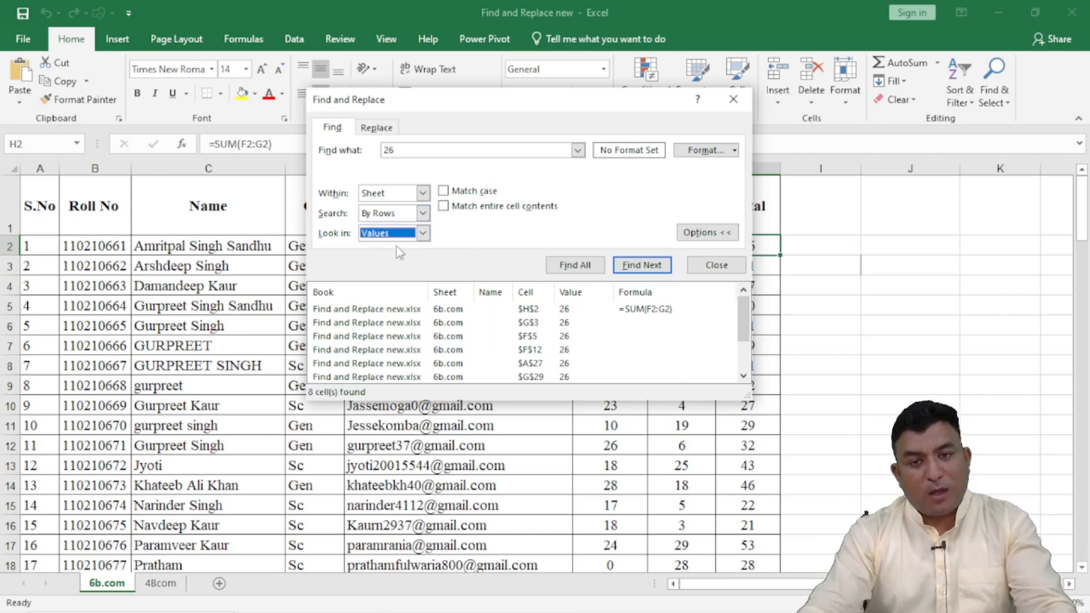
pyautogui.click(717, 266)
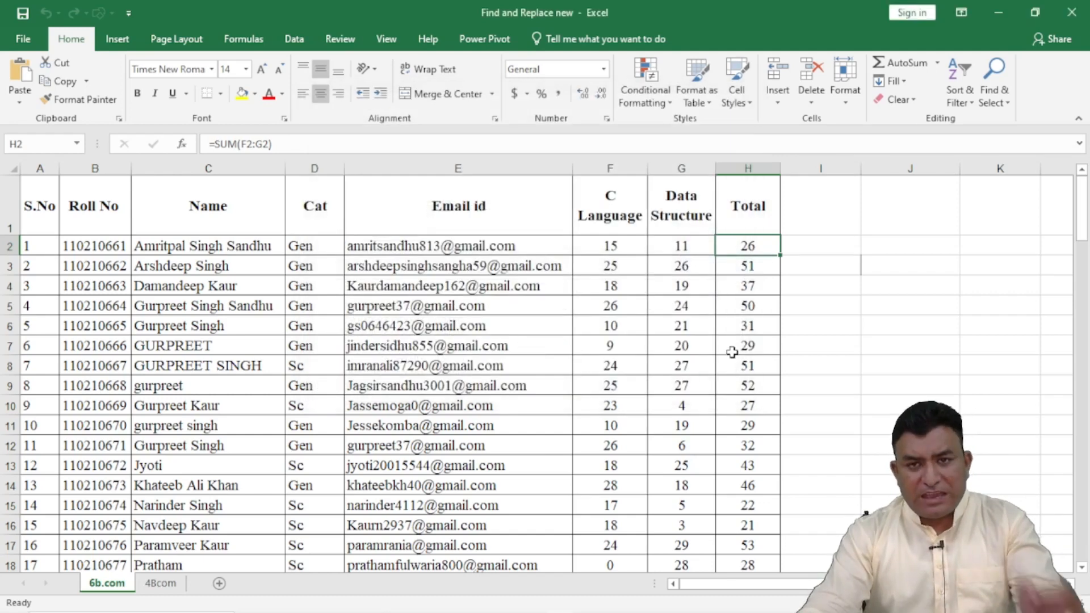
# Step: Widen column I, enter the formula =C7 in cell I2 and select the cell to check it
pyautogui.moveTo(861, 168); pyautogui.dragTo(902, 170)
pyautogui.click(814, 243)
pyautogui.write('=')
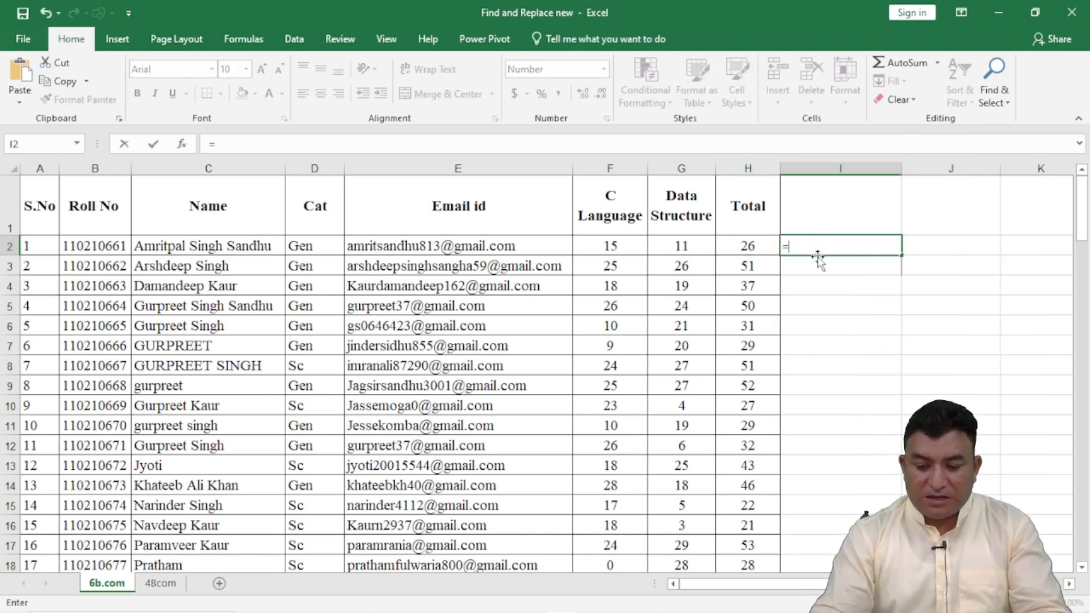
pyautogui.click(253, 346)
pyautogui.press('Return')
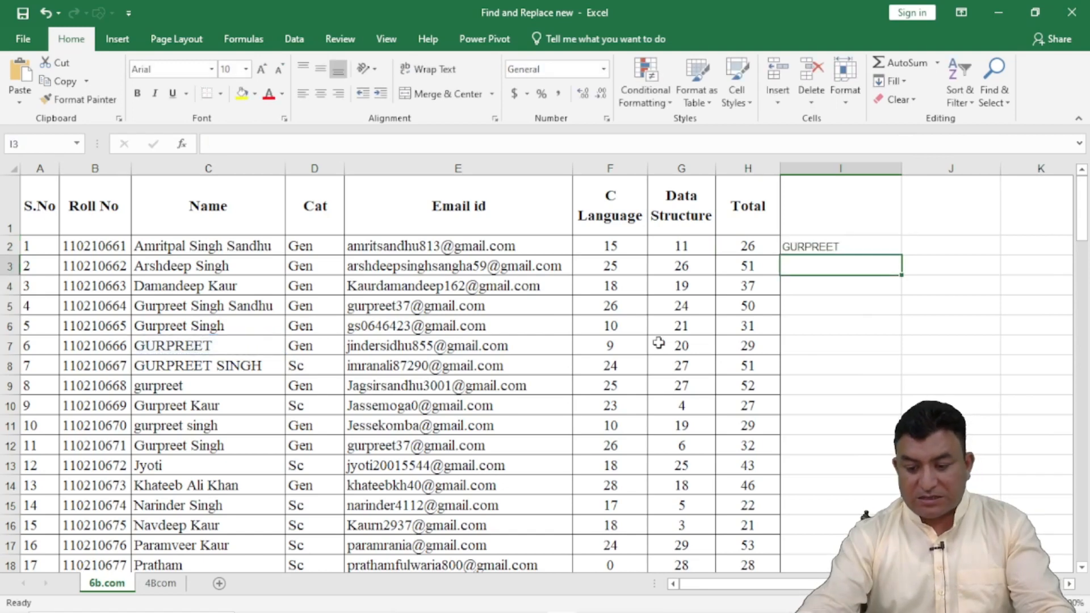
pyautogui.click(833, 252)
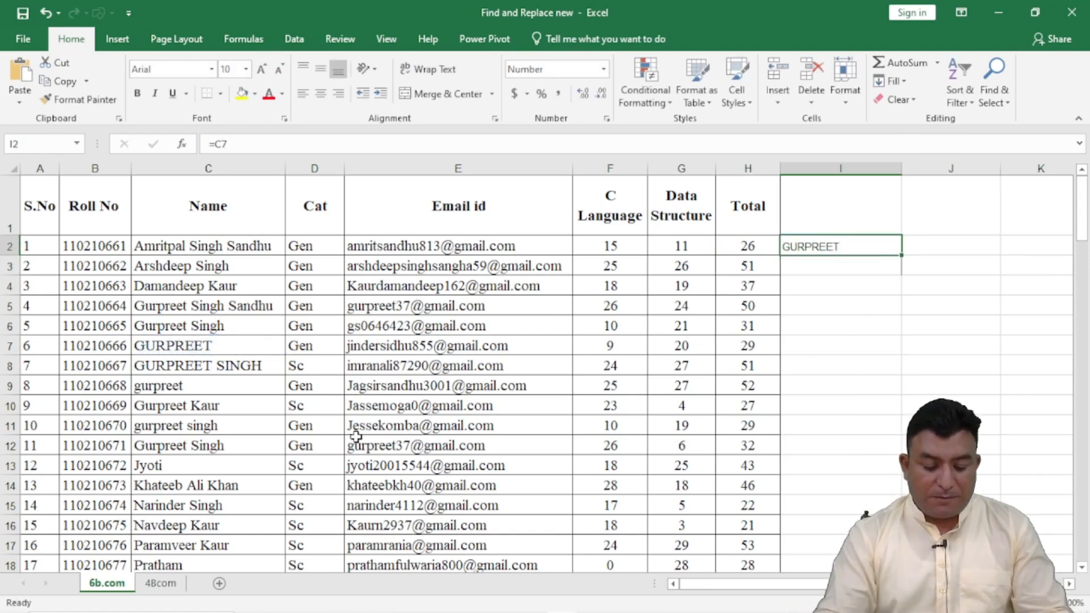
# Step: Search Formulas for the first name held in cell C7, list all matches and enlarge the results list
pyautogui.hotkey('ctrl', 'f')
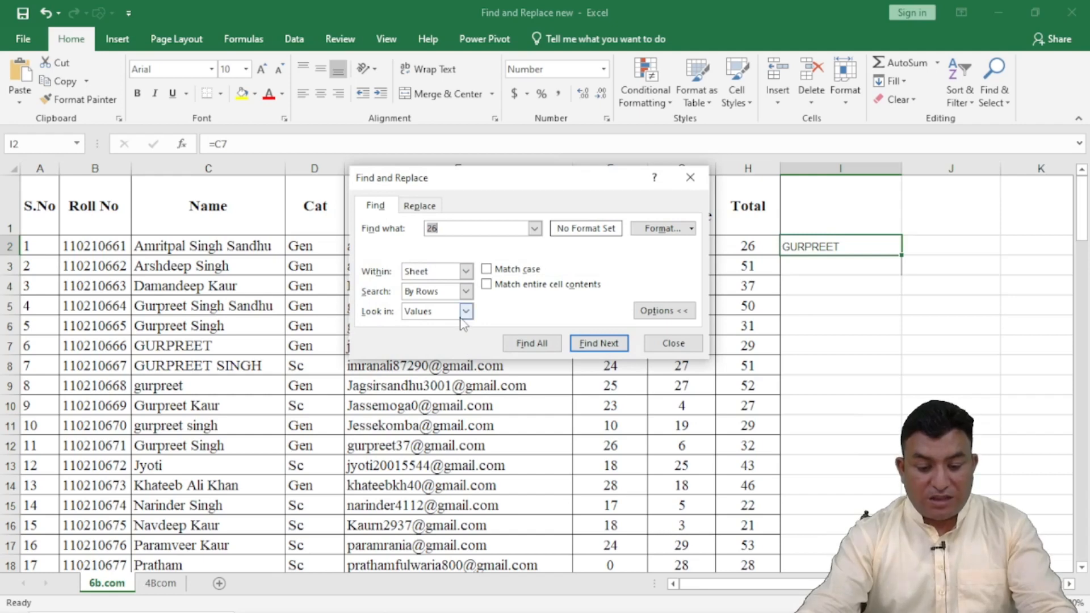
pyautogui.click(462, 315)
pyautogui.click(431, 322)
pyautogui.click(469, 228)
pyautogui.moveTo(469, 228); pyautogui.dragTo(410, 250)
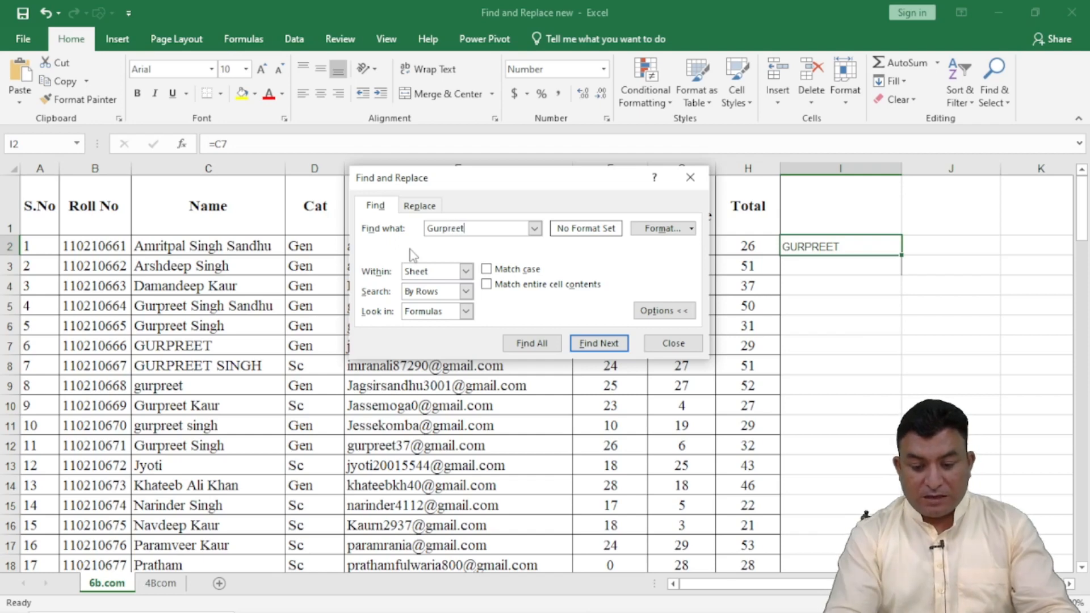
pyautogui.click(539, 346)
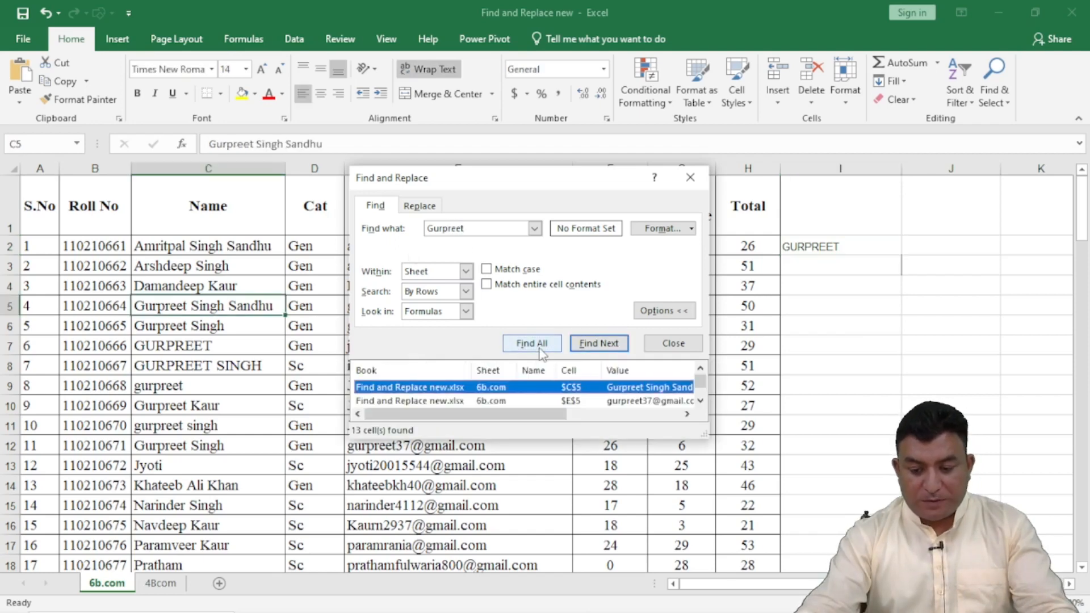
pyautogui.moveTo(703, 439); pyautogui.dragTo(796, 604)
pyautogui.moveTo(566, 187); pyautogui.dragTo(520, 95)
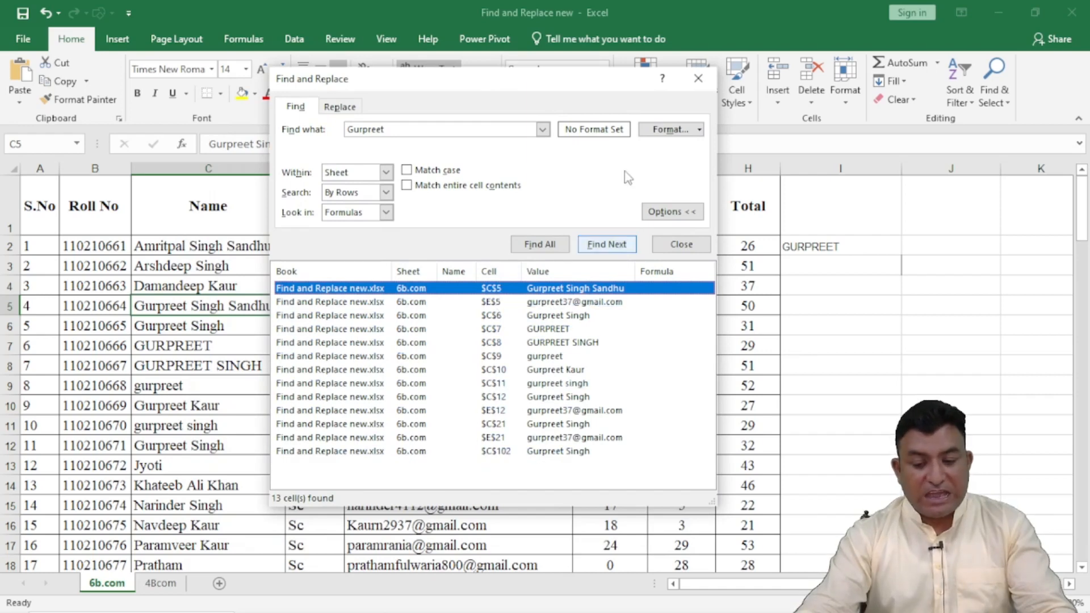
# Step: Switch the search to Values and list all matches for the first name already entered
pyautogui.click(390, 214)
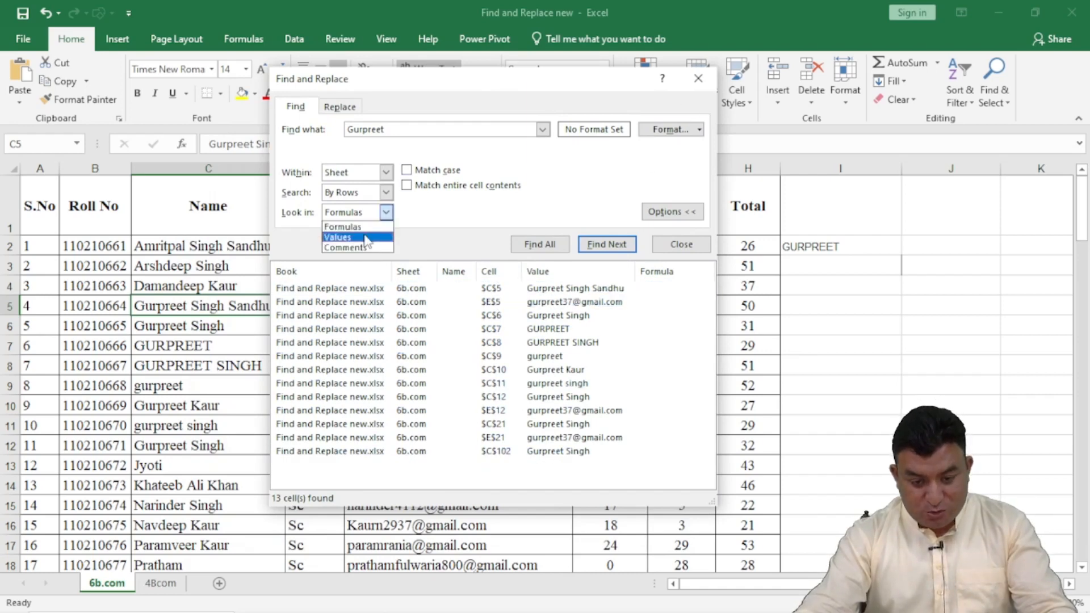
pyautogui.click(341, 237)
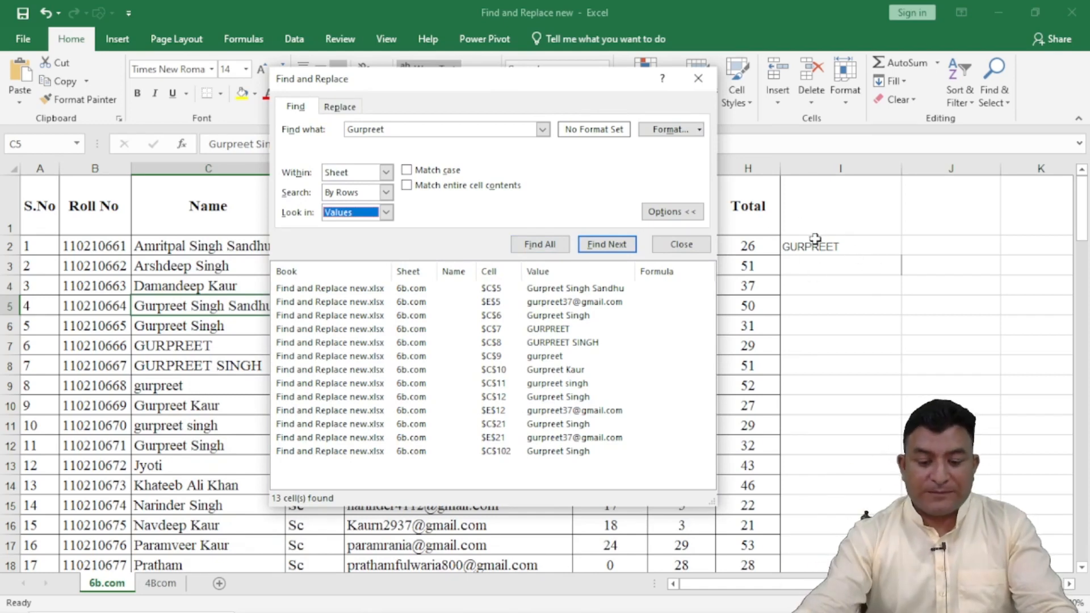
pyautogui.click(539, 244)
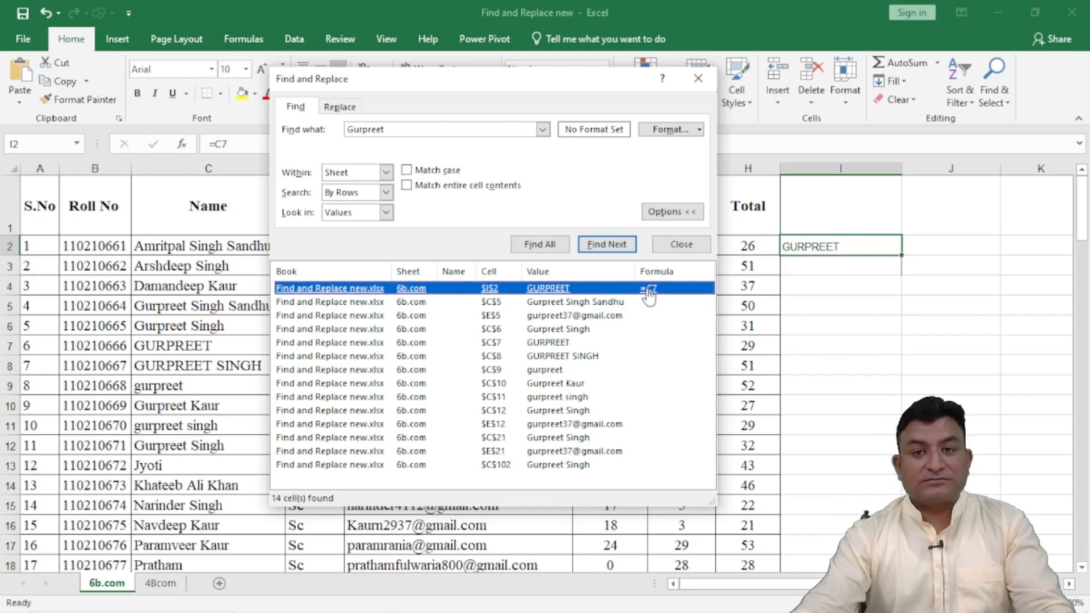
# Step: Close the Find and Replace dialog and clear the formula from cell I2
pyautogui.click(682, 244)
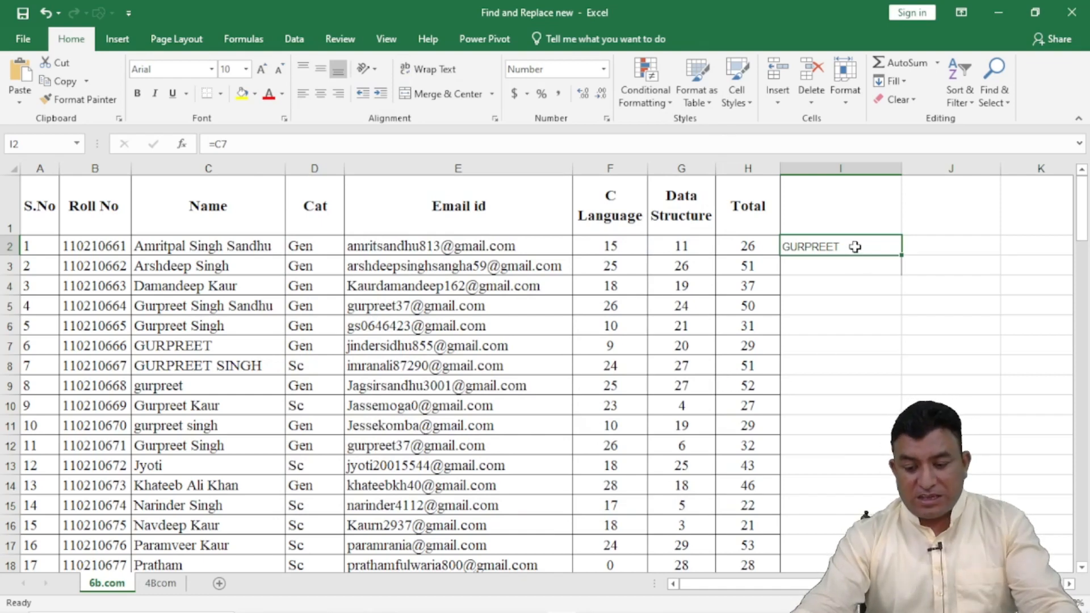
pyautogui.press('Delete')
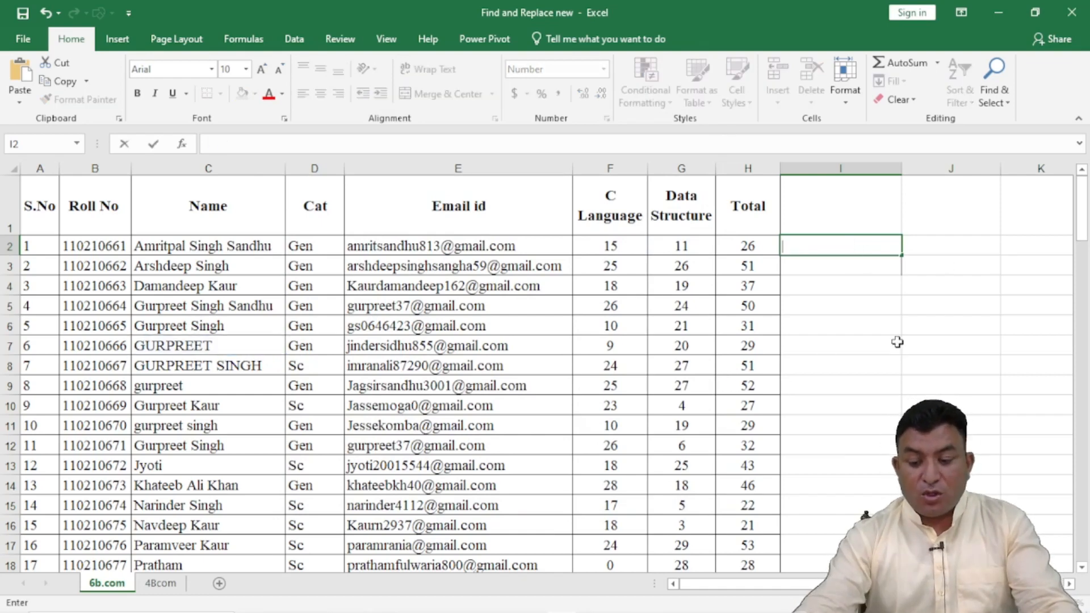
pyautogui.click(833, 330)
# Step: Search Formulas in the sheet for SUM, list all matches and enlarge the results list
pyautogui.hotkey('ctrl', 'f')
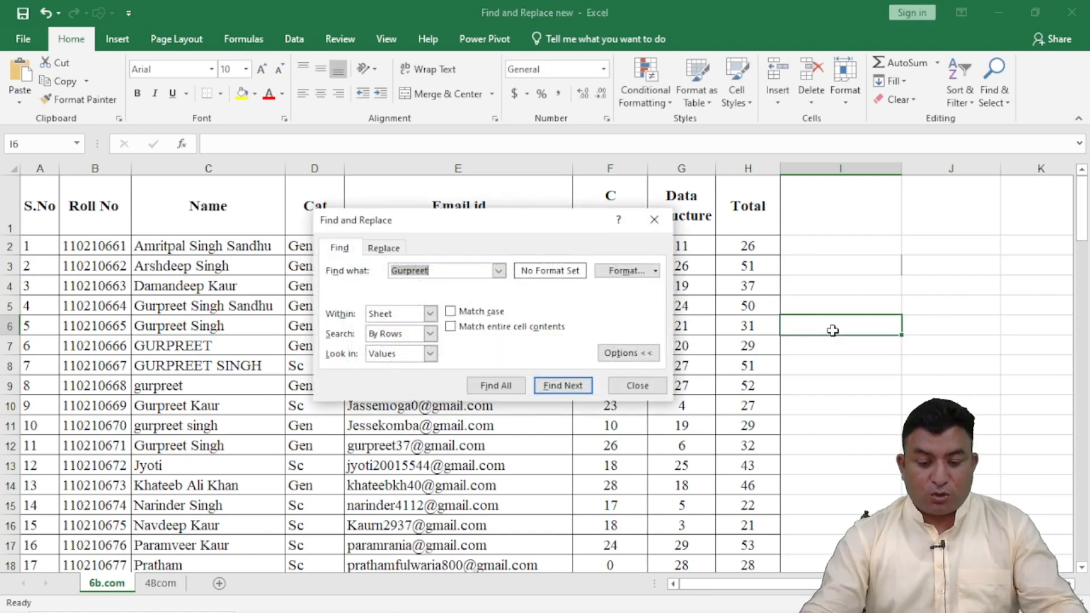
pyautogui.click(431, 354)
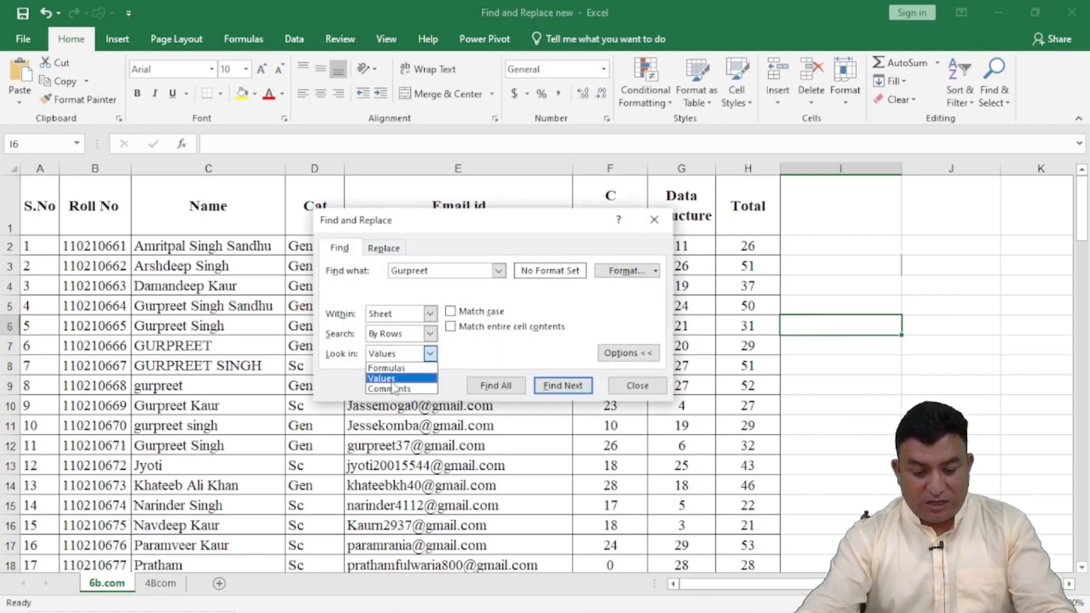
pyautogui.click(394, 366)
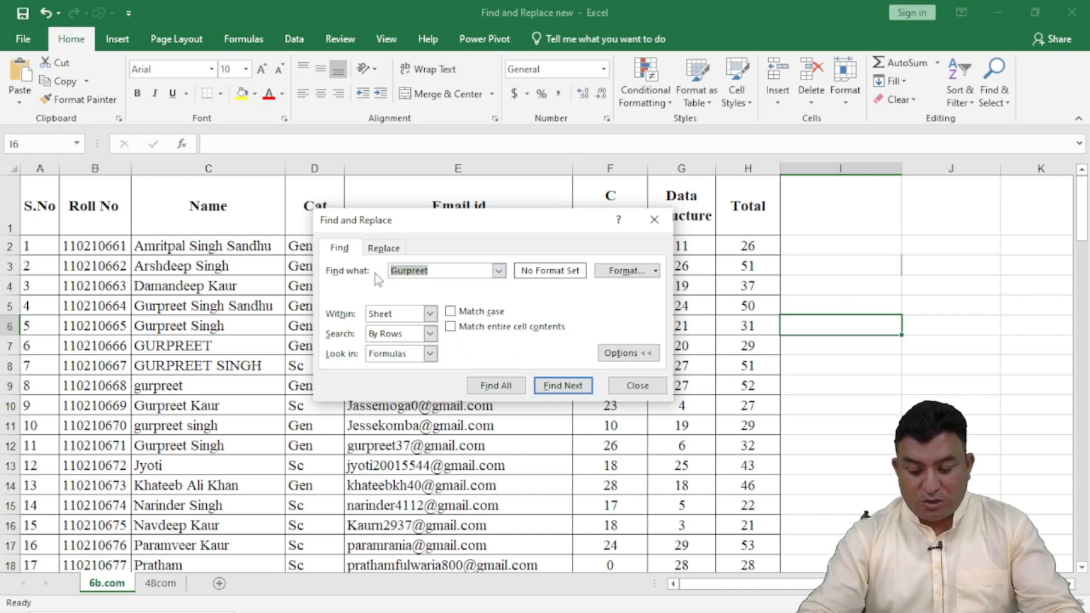
pyautogui.press('BackSpace')
pyautogui.write('SUM')
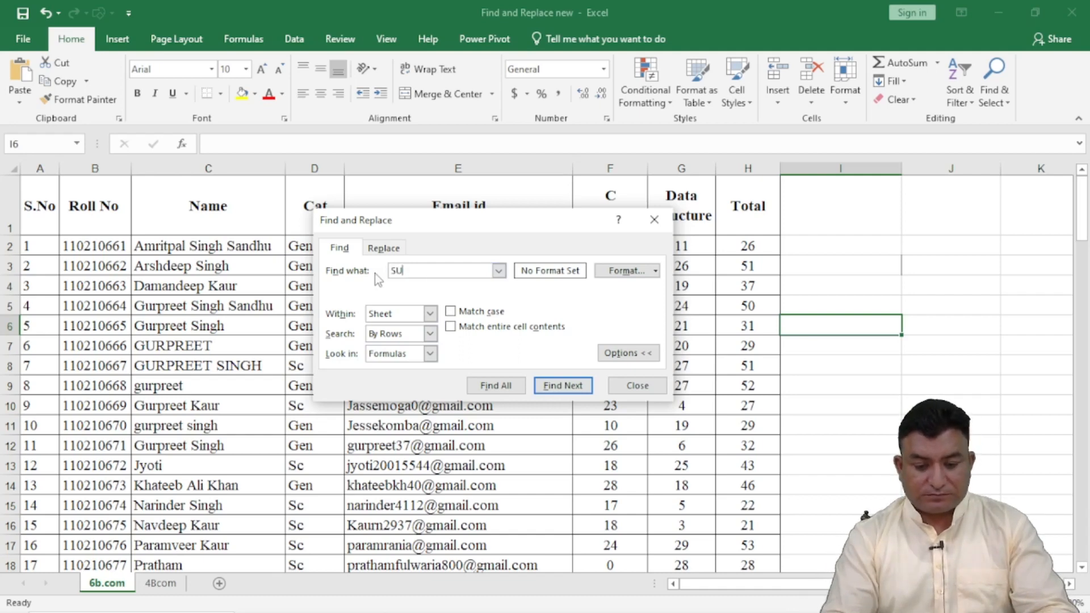
pyautogui.moveTo(504, 229); pyautogui.dragTo(514, 71)
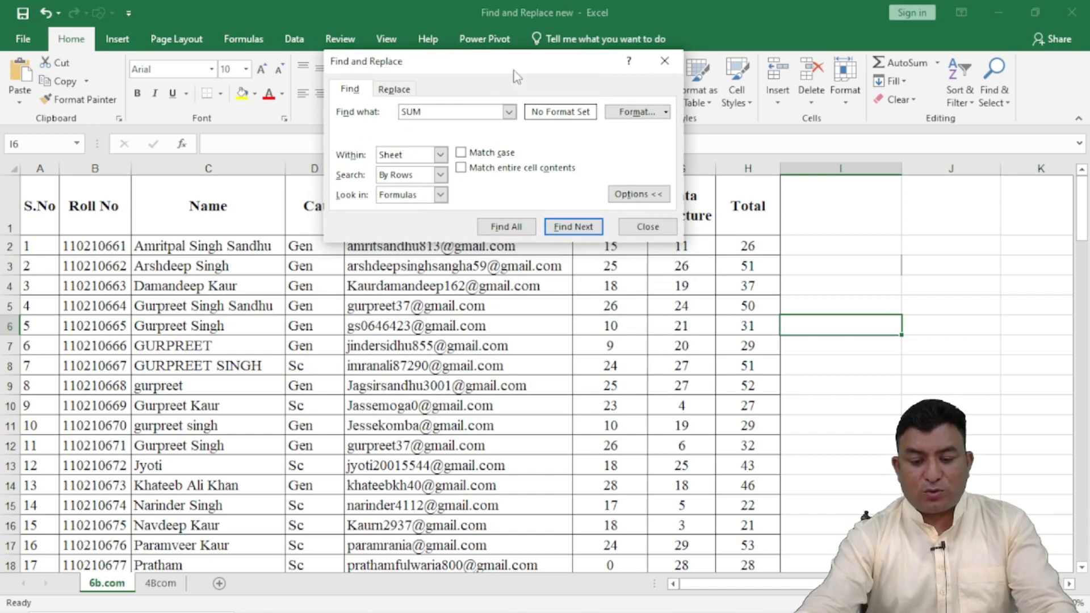
pyautogui.click(505, 227)
pyautogui.moveTo(683, 328); pyautogui.dragTo(813, 577)
# Step: Search Formulas for Average, list all matches and close the Find and Replace dialog
pyautogui.click(385, 114)
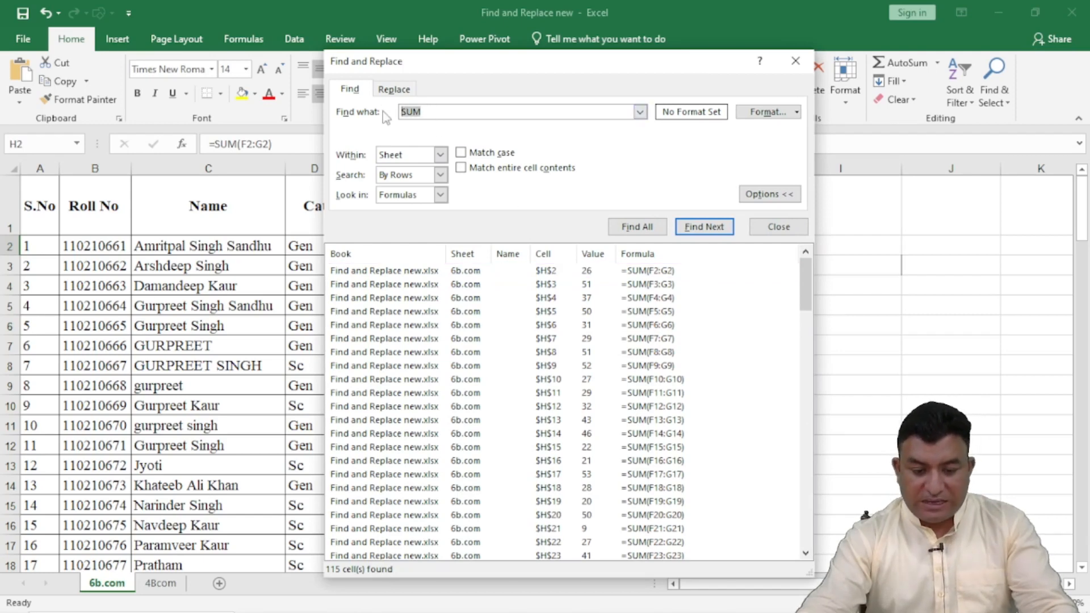
pyautogui.write('Average')
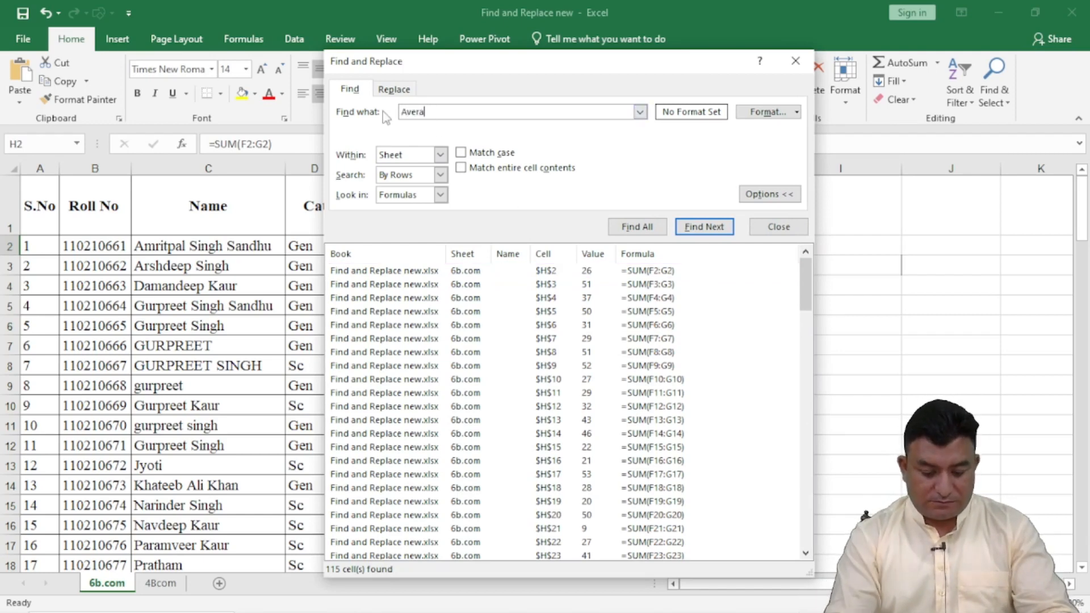
pyautogui.click(637, 227)
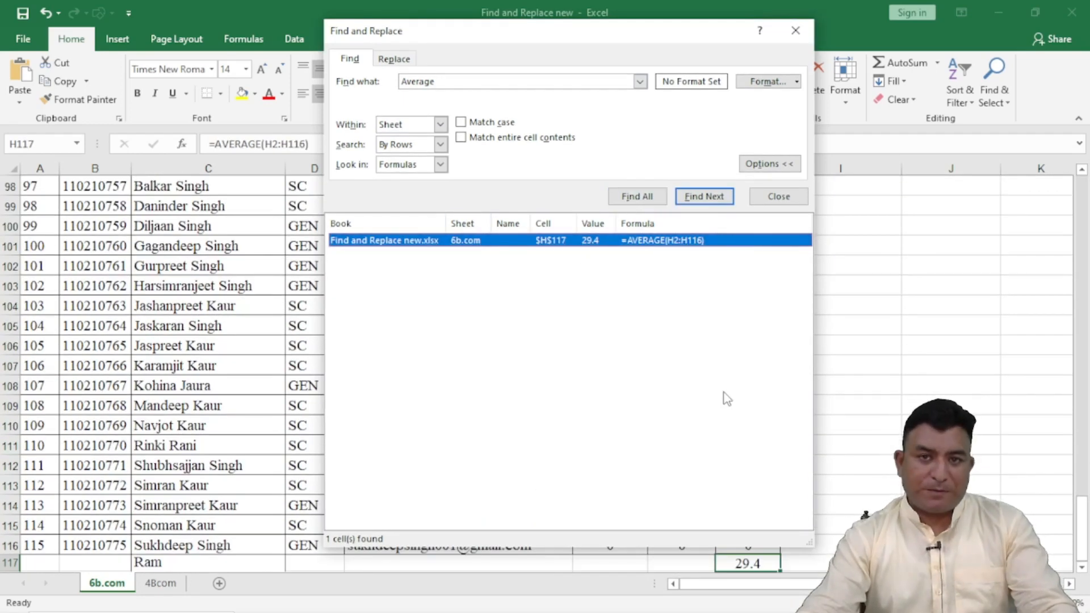
pyautogui.click(799, 34)
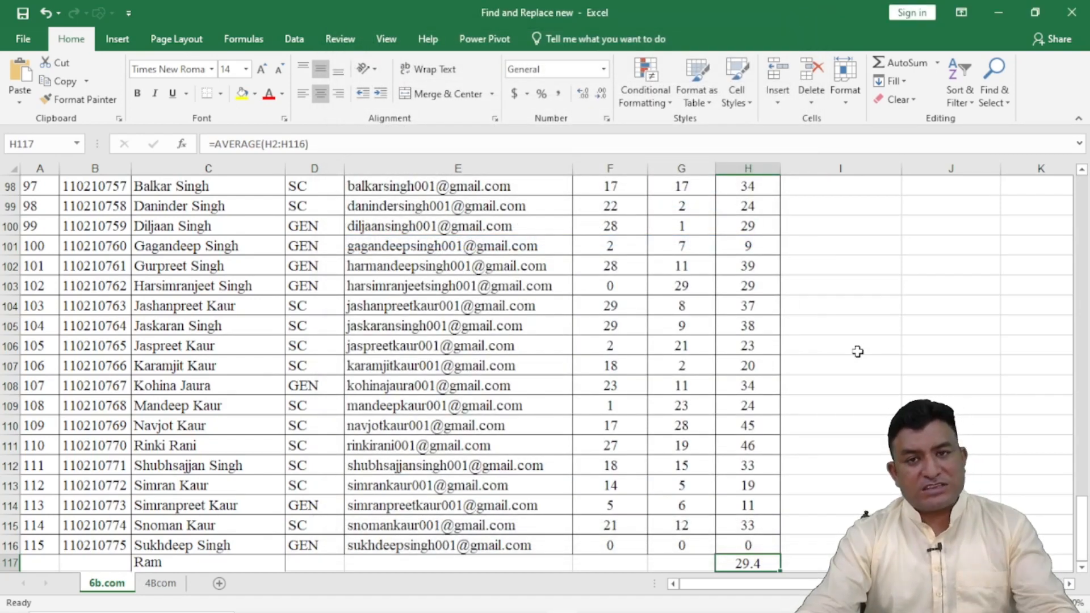
# Step: Look through the sheet for the commented name cell in row 26, inspect it and return to the first rows
pyautogui.scroll(10, 840, 369)
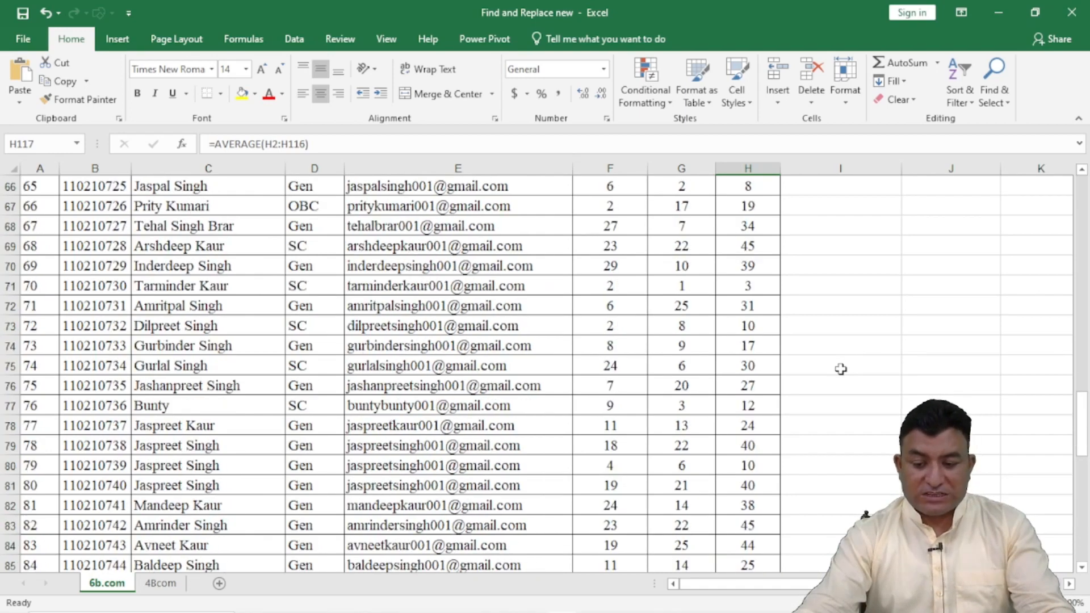
pyautogui.scroll(20, 841, 369)
pyautogui.scroll(-3, 337, 385)
pyautogui.scroll(3, 338, 386)
pyautogui.scroll(-5, 318, 363)
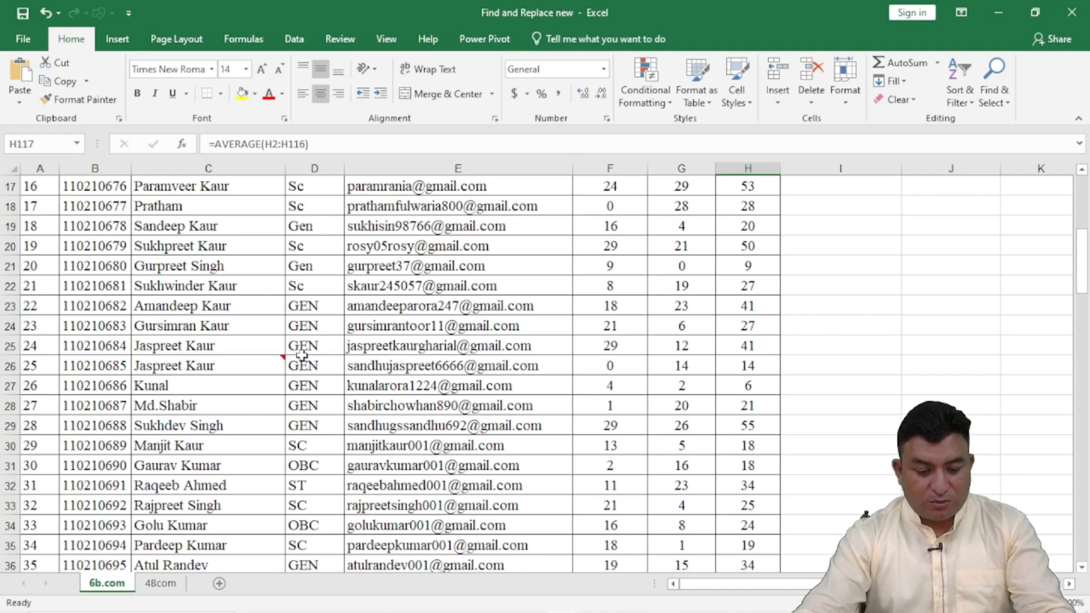
pyautogui.click(266, 363)
pyautogui.click(679, 348)
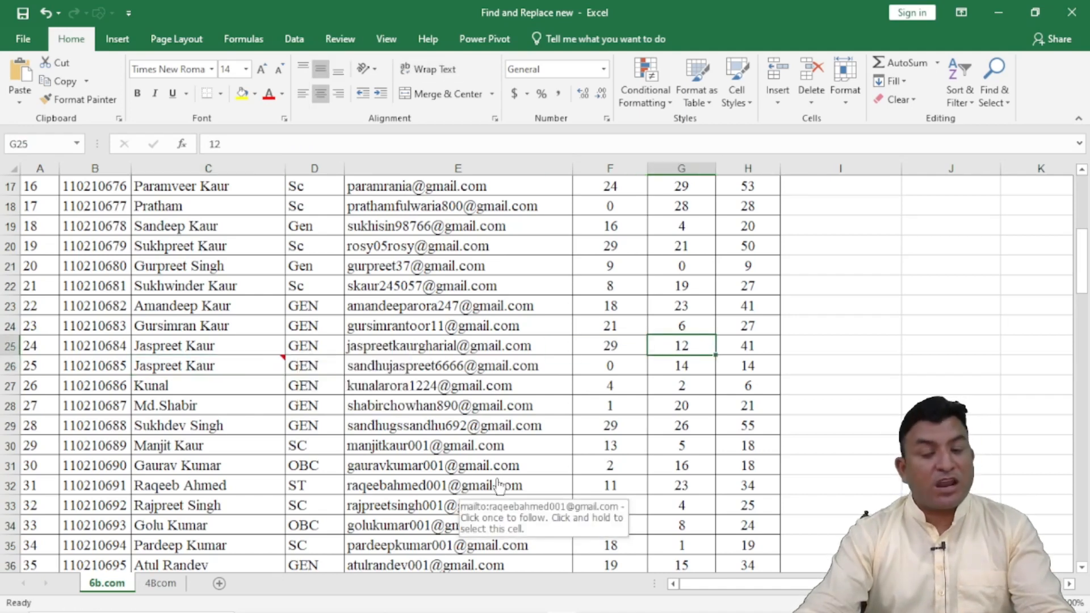
pyautogui.scroll(5, 445, 426)
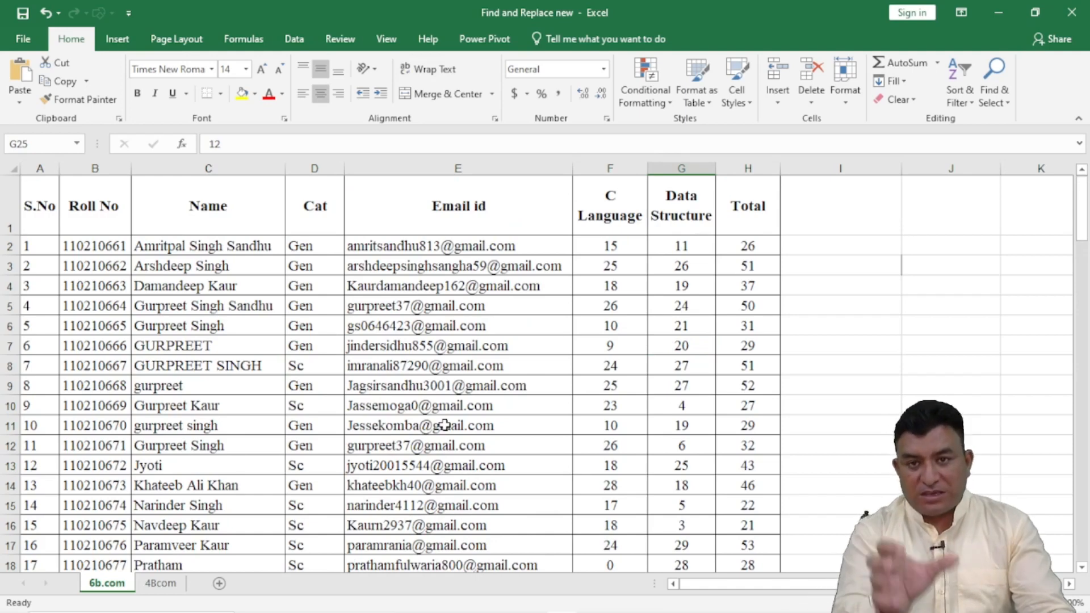
# Step: Search Formulas in the sheet for Topper and dismiss the resulting message
pyautogui.hotkey('ctrl', 'f')
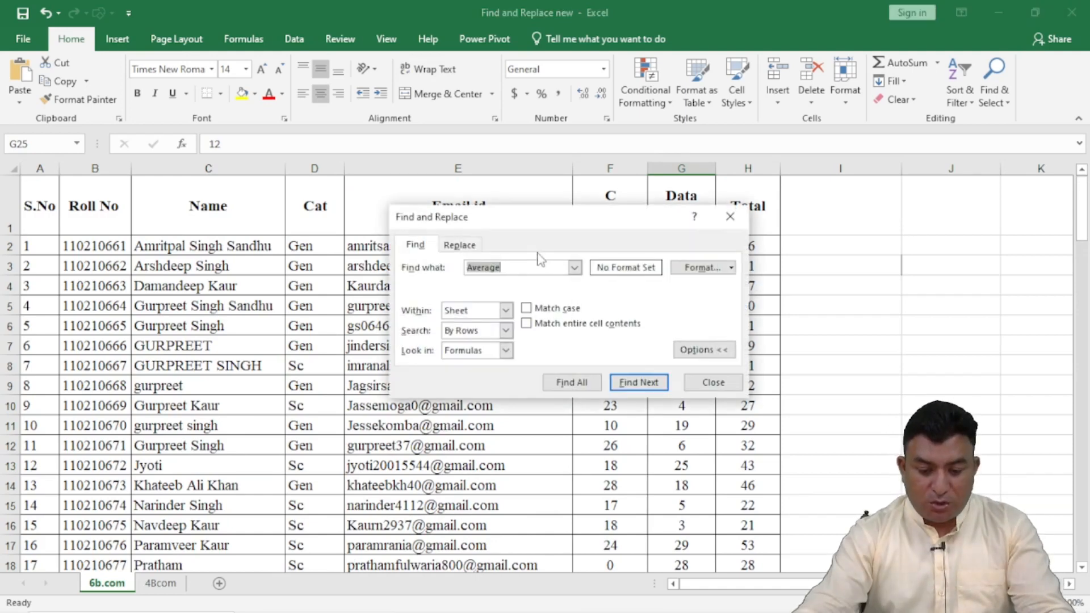
pyautogui.write('Top')
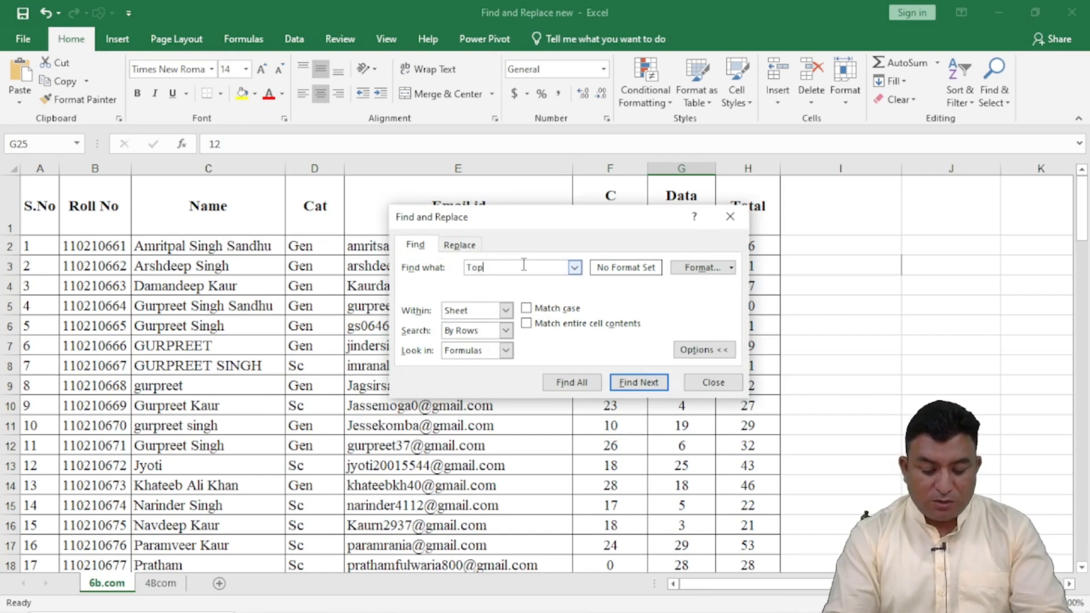
pyautogui.write('per')
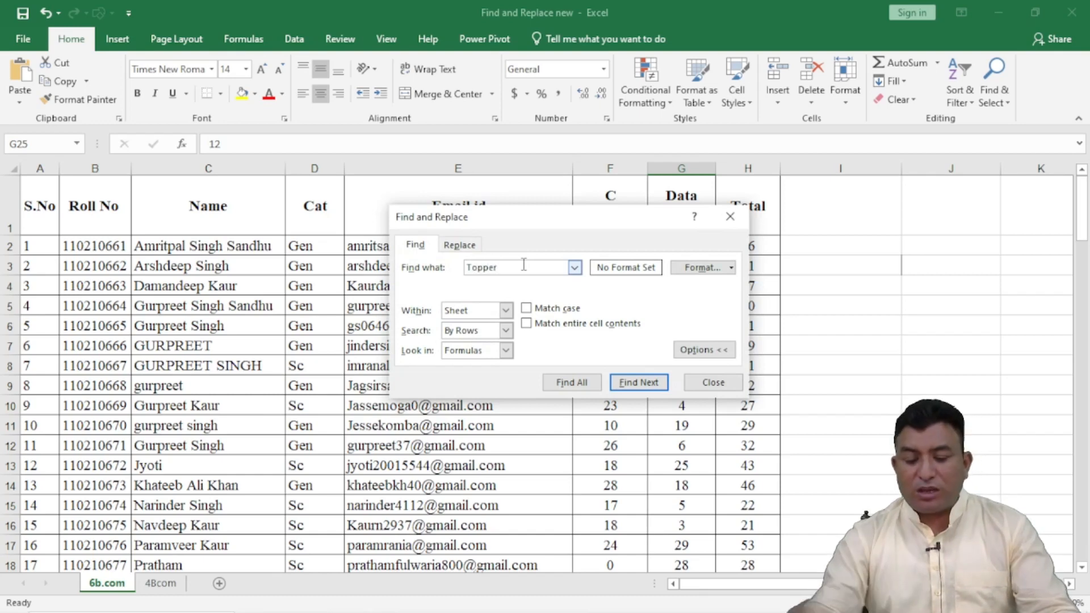
pyautogui.click(574, 382)
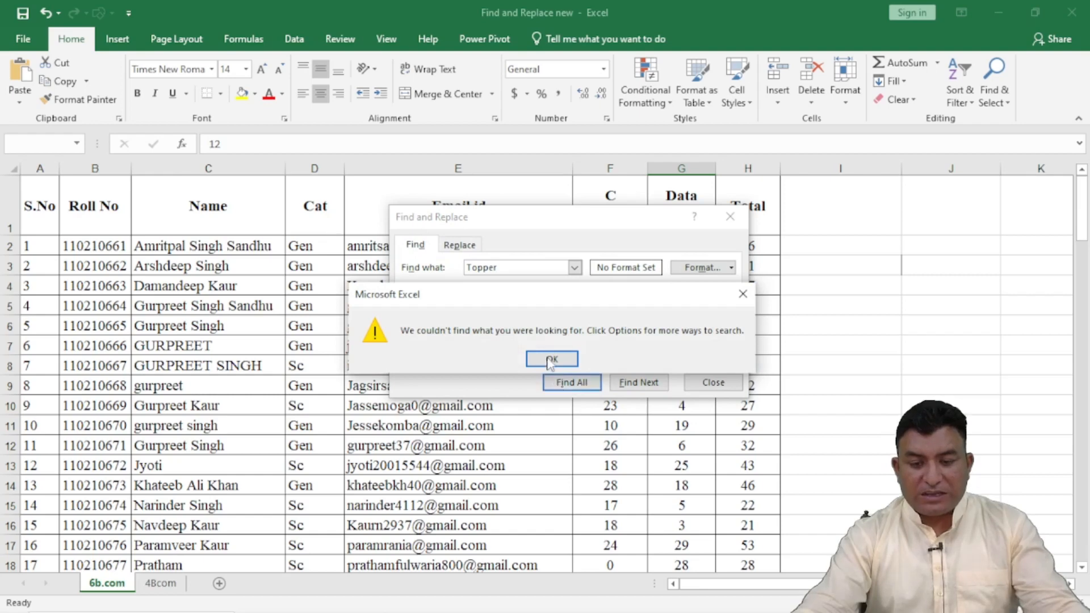
pyautogui.click(551, 359)
# Step: Search Comments for Topper, list all matches and check the comment on cell C26
pyautogui.moveTo(531, 226); pyautogui.dragTo(499, 87)
pyautogui.click(473, 210)
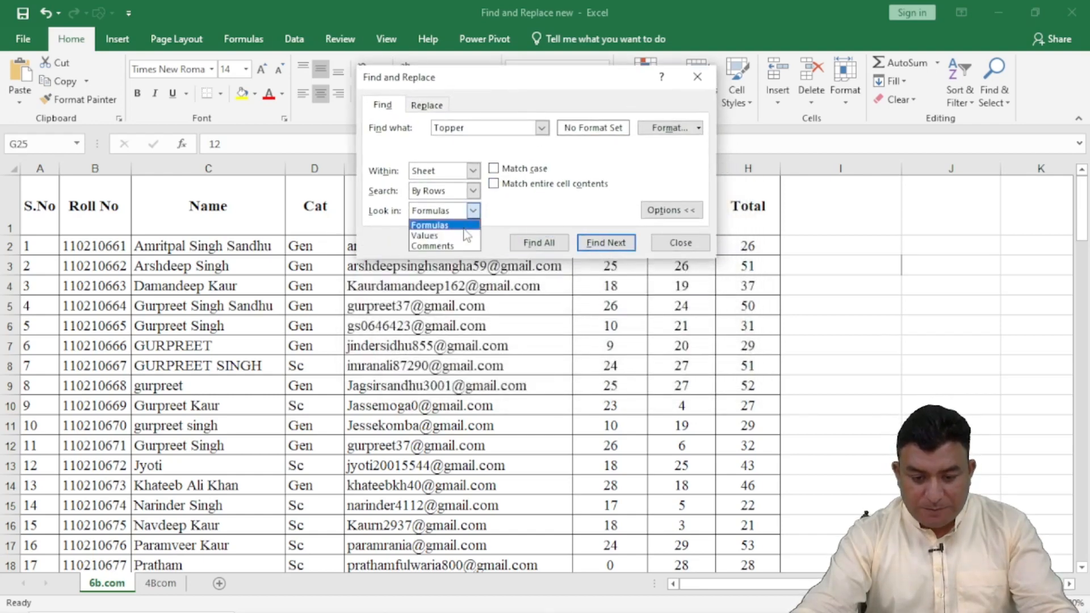
pyautogui.click(465, 246)
pyautogui.click(536, 244)
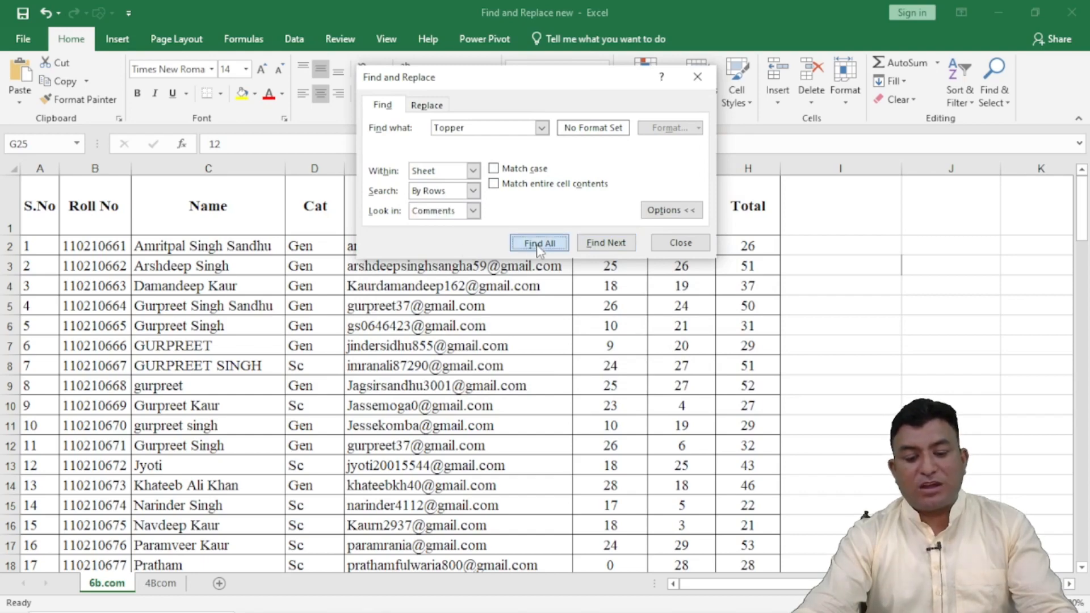
pyautogui.click(1081, 570)
pyautogui.click(1082, 570)
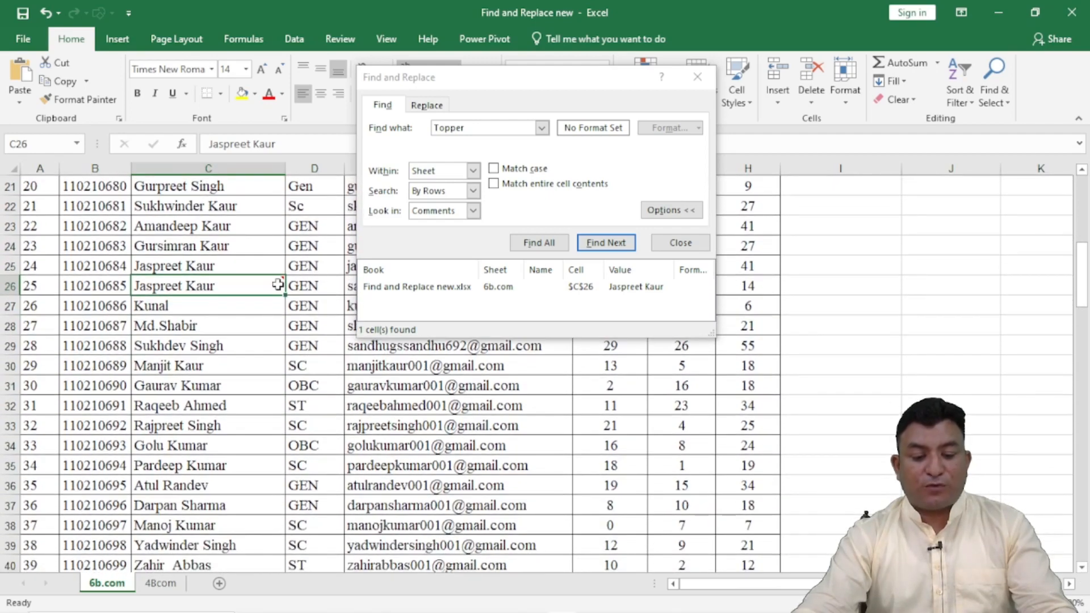
pyautogui.moveTo(274, 284)
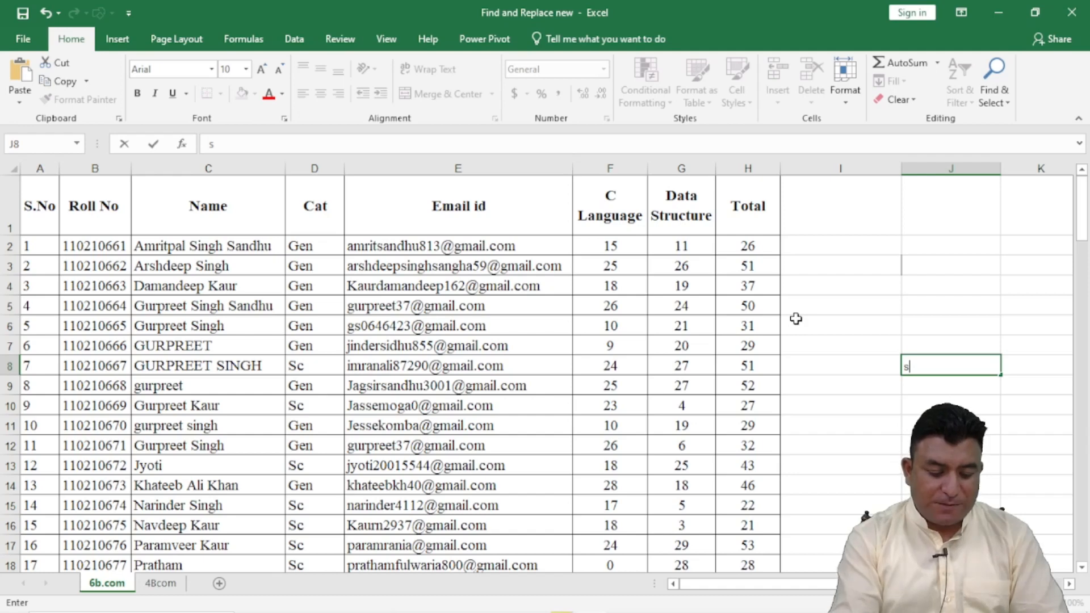
# Step: Search the whole workbook for the first name held in cell C9, list all matches and enlarge the results list
pyautogui.hotkey('ctrl', 'f')
pyautogui.write('g')
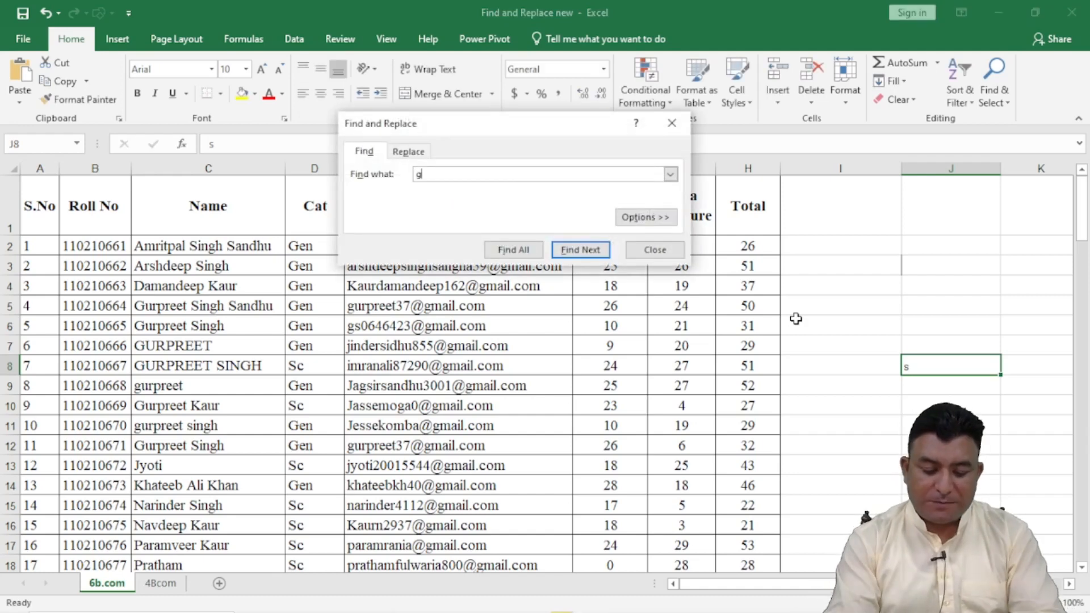
pyautogui.write('urpreet')
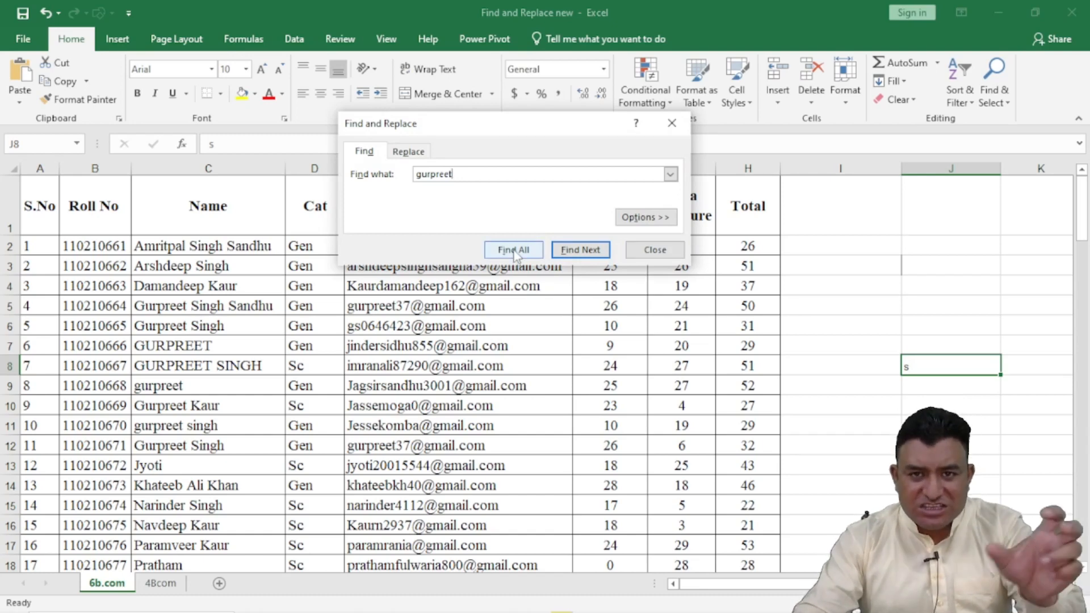
pyautogui.click(657, 220)
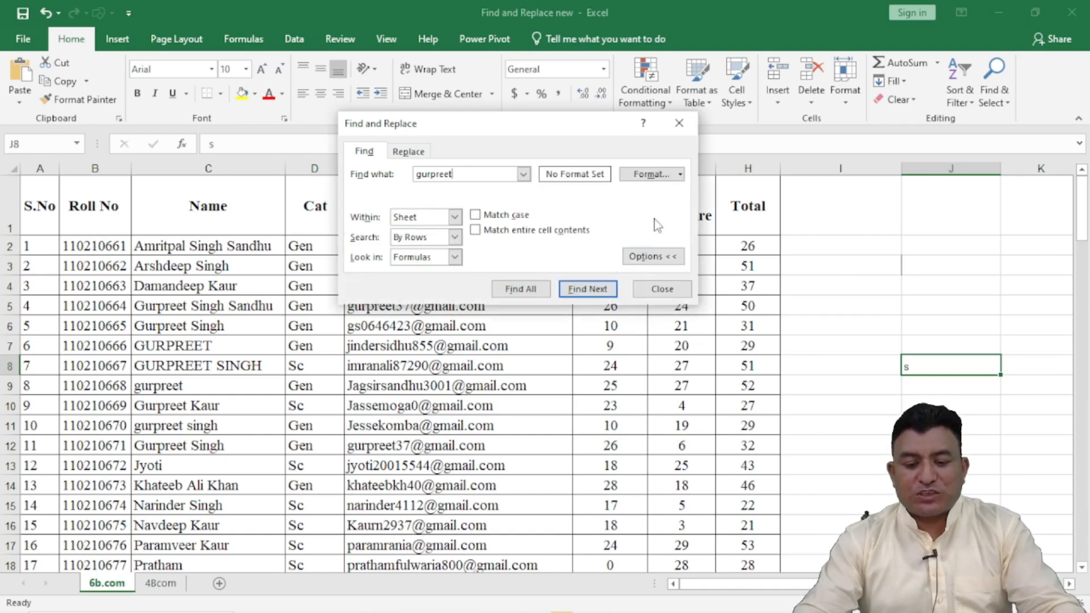
pyautogui.click(455, 217)
pyautogui.click(447, 243)
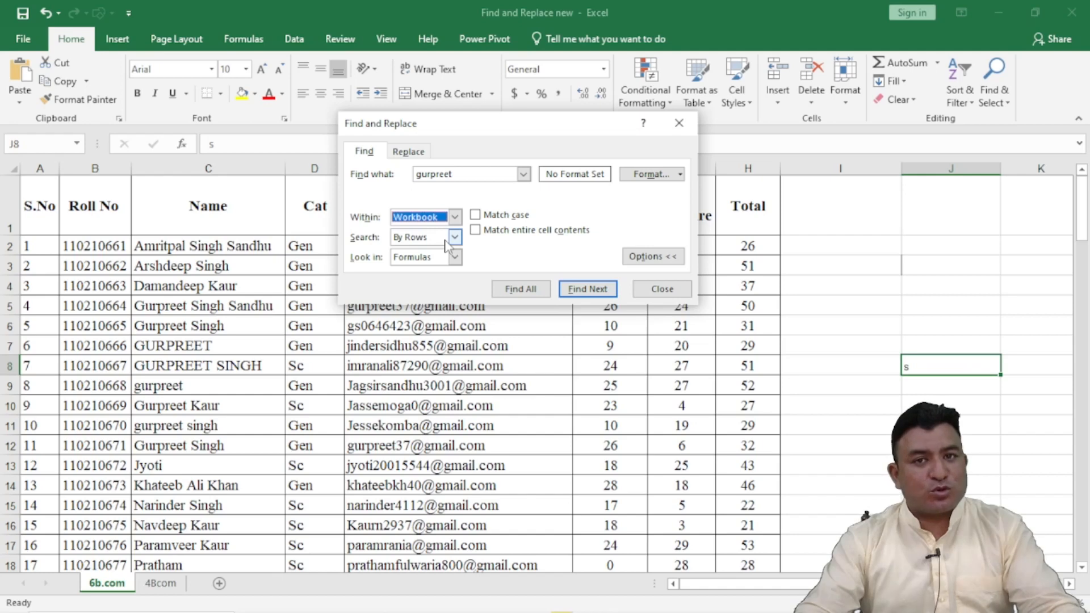
pyautogui.click(515, 289)
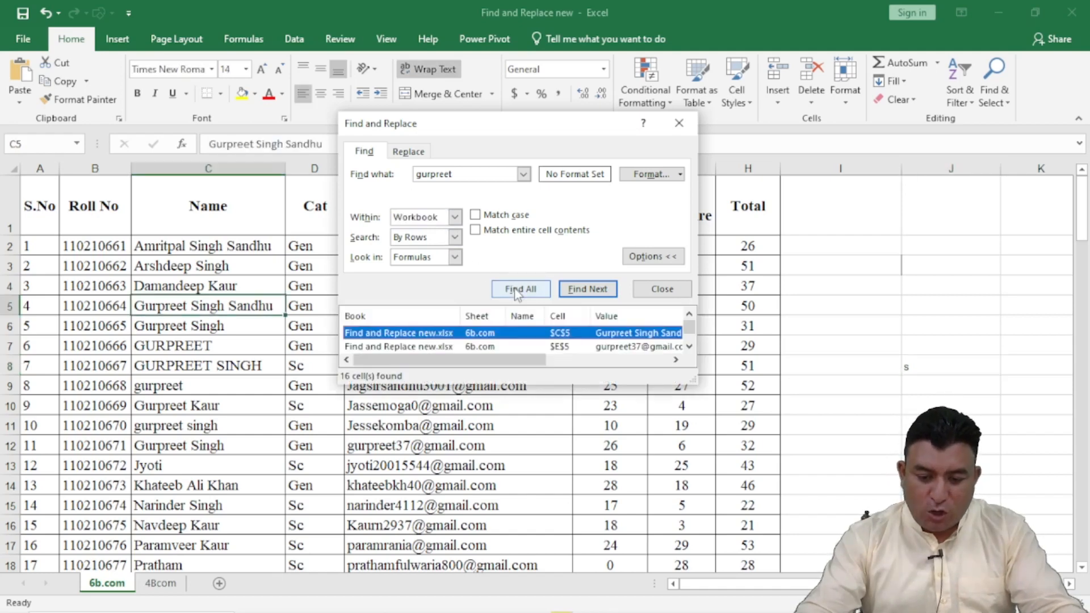
pyautogui.moveTo(696, 414); pyautogui.dragTo(835, 569)
pyautogui.moveTo(540, 134); pyautogui.dragTo(539, 29)
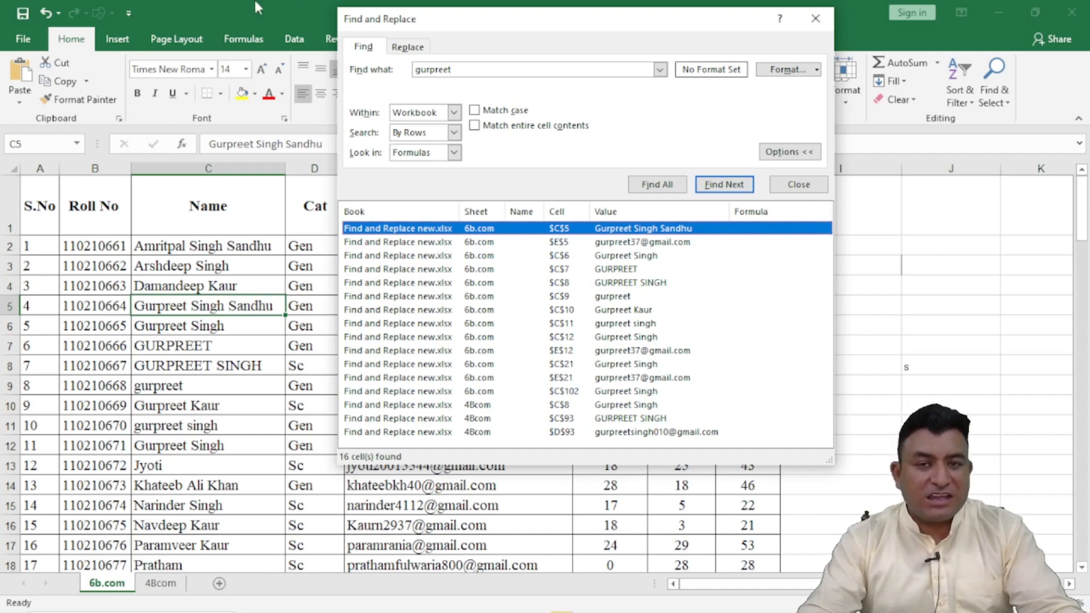
# Step: Set the search to go by columns, look in Formulas and cover only the current sheet
pyautogui.click(455, 133)
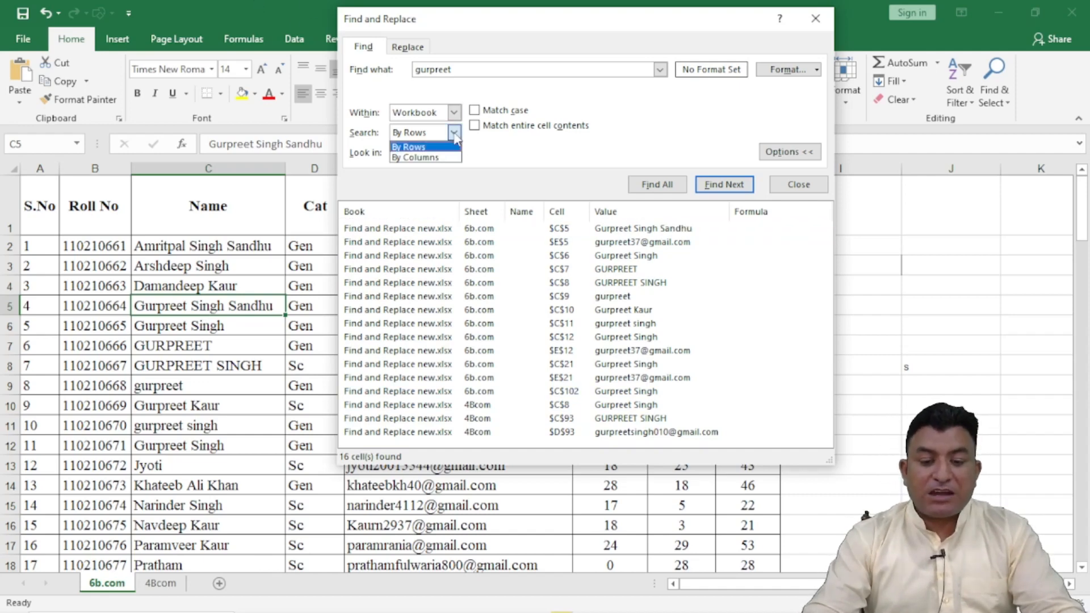
pyautogui.click(429, 158)
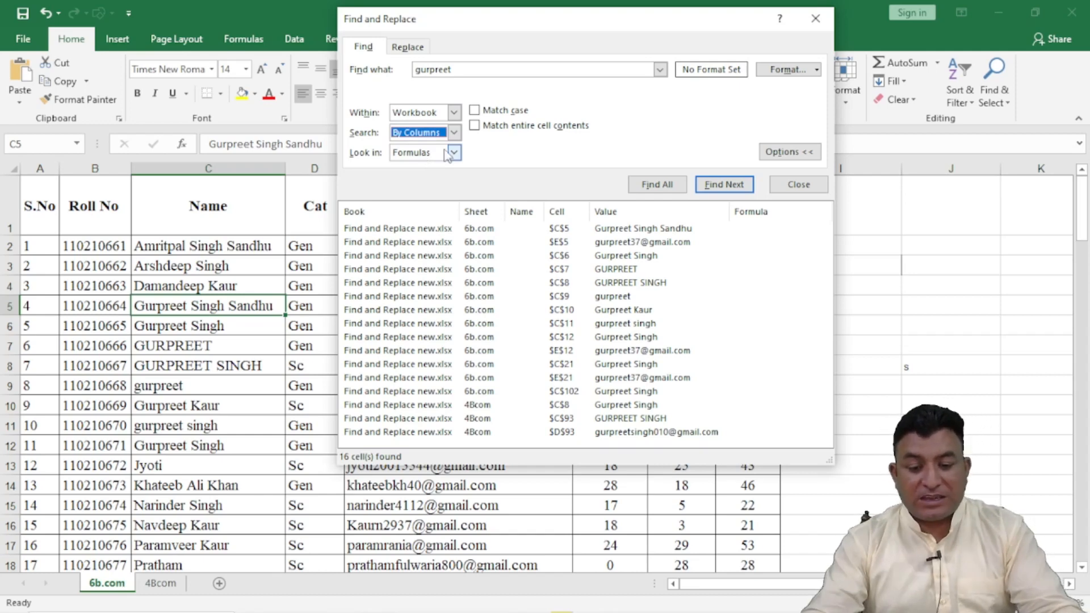
pyautogui.click(454, 153)
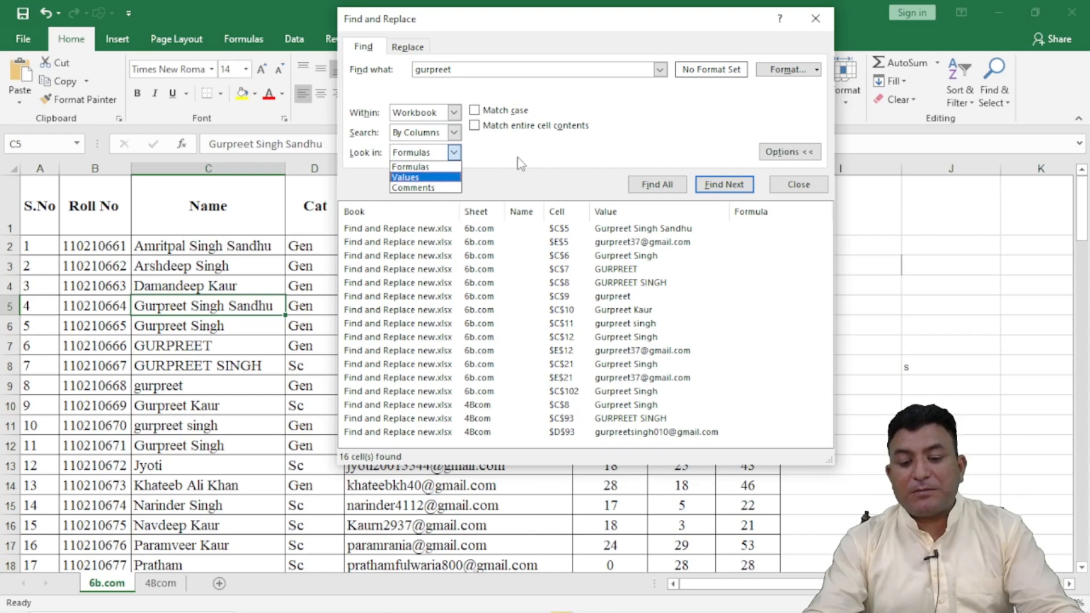
pyautogui.click(448, 168)
pyautogui.click(454, 113)
pyautogui.click(455, 113)
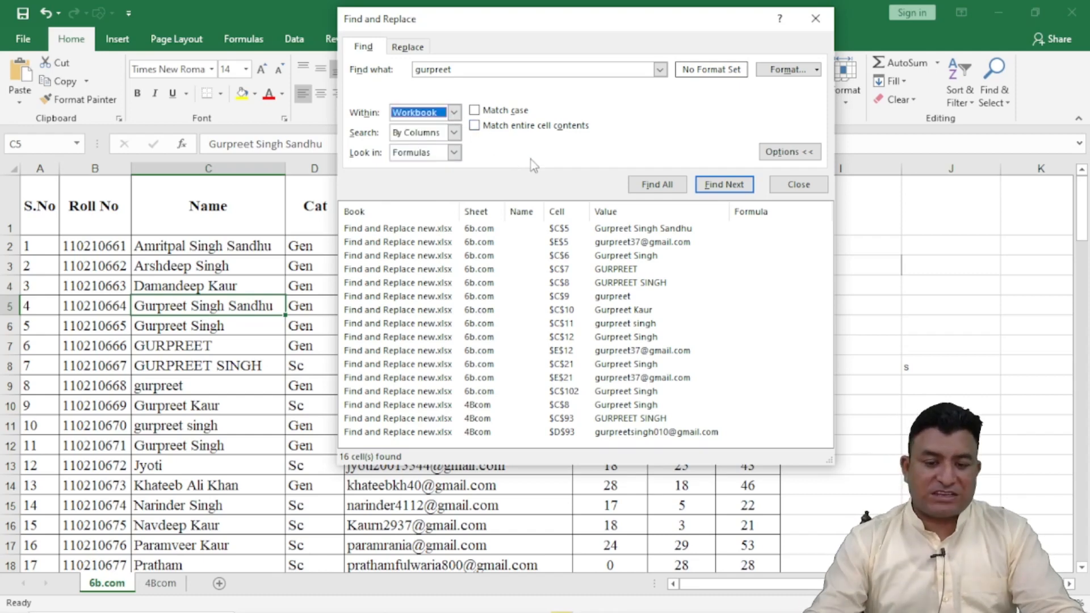
pyautogui.click(453, 113)
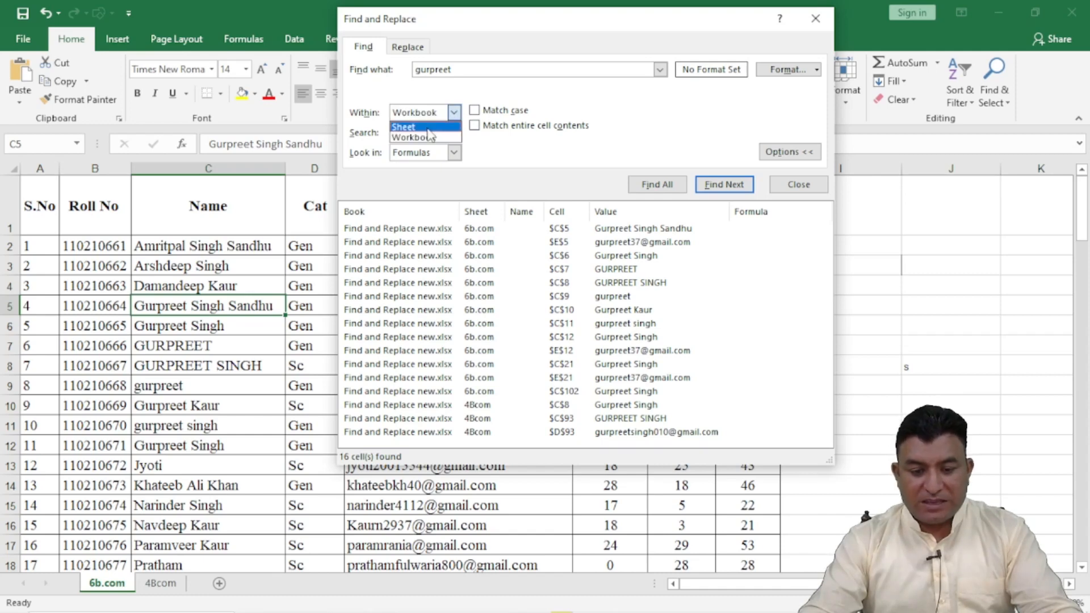
pyautogui.click(428, 127)
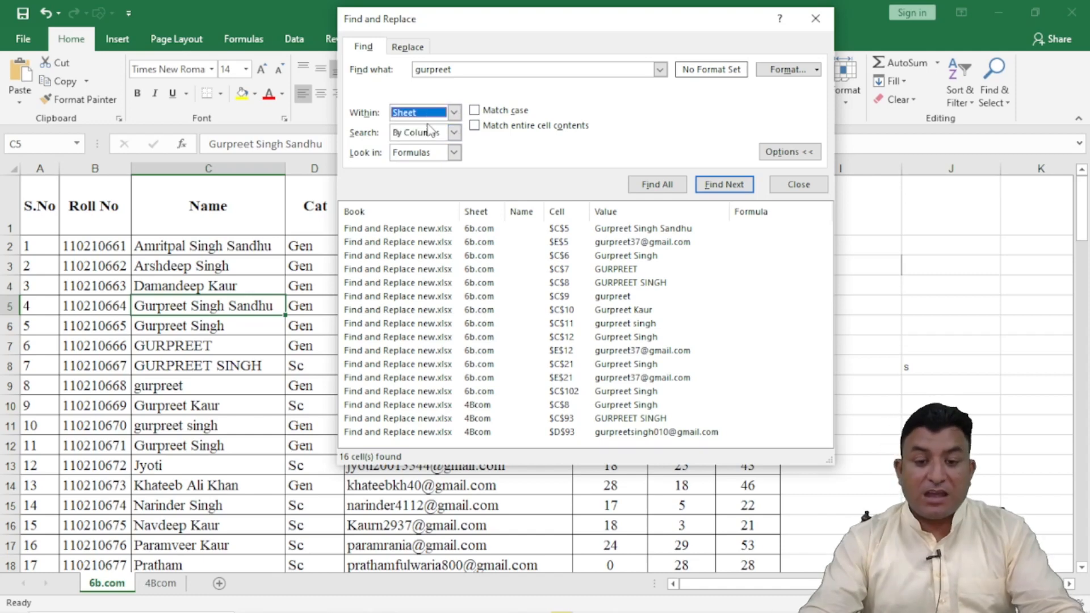
# Step: Close and reopen Find and Replace, and move its dialog clear of the student records
pyautogui.click(412, 46)
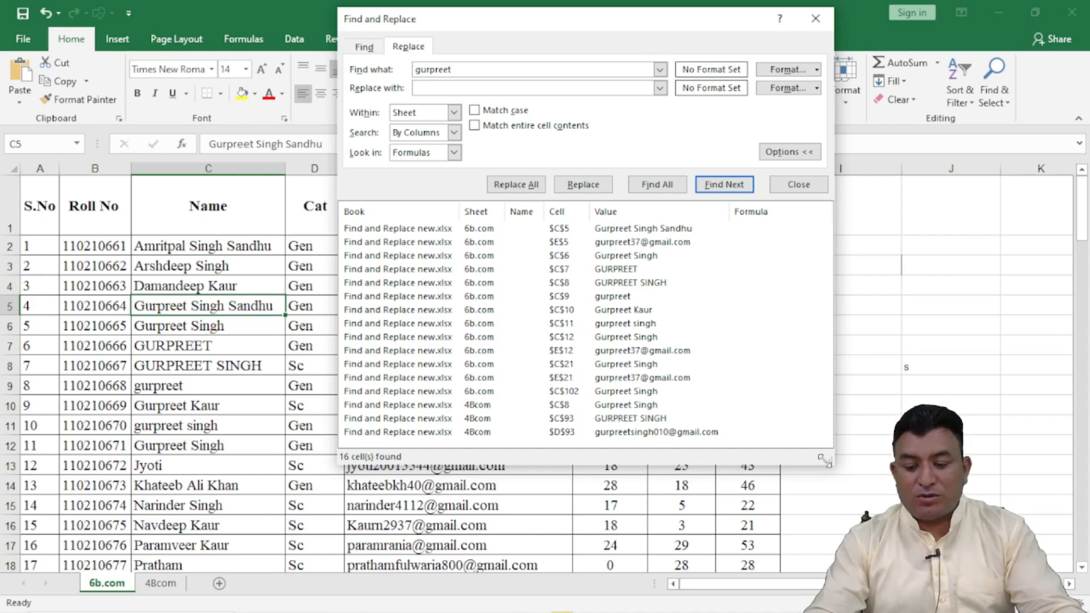
pyautogui.click(797, 185)
pyautogui.hotkey('ctrl', 'f')
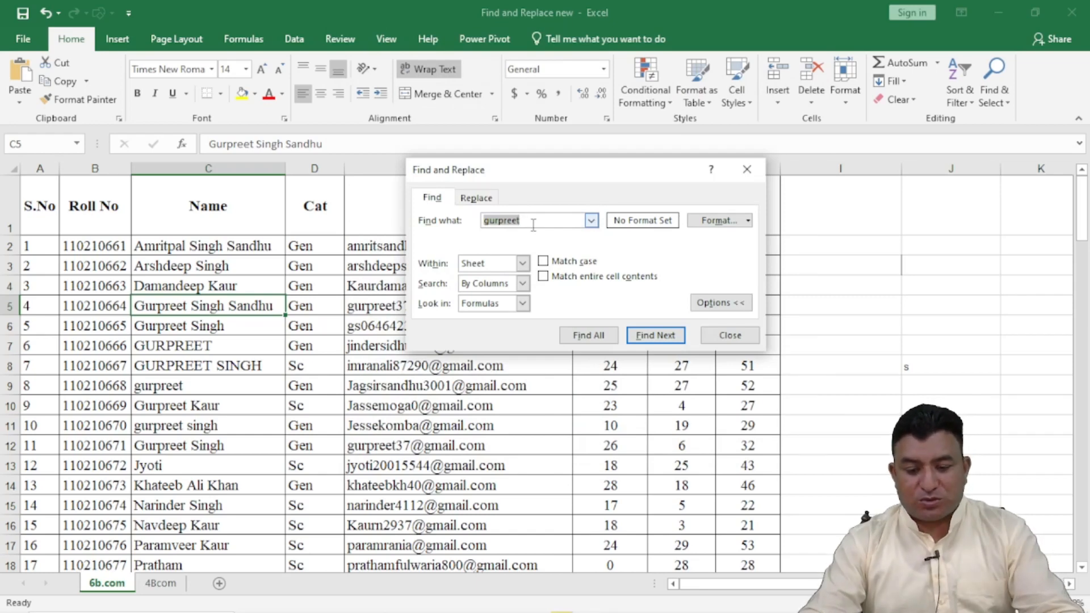
pyautogui.moveTo(476, 169); pyautogui.dragTo(377, 49)
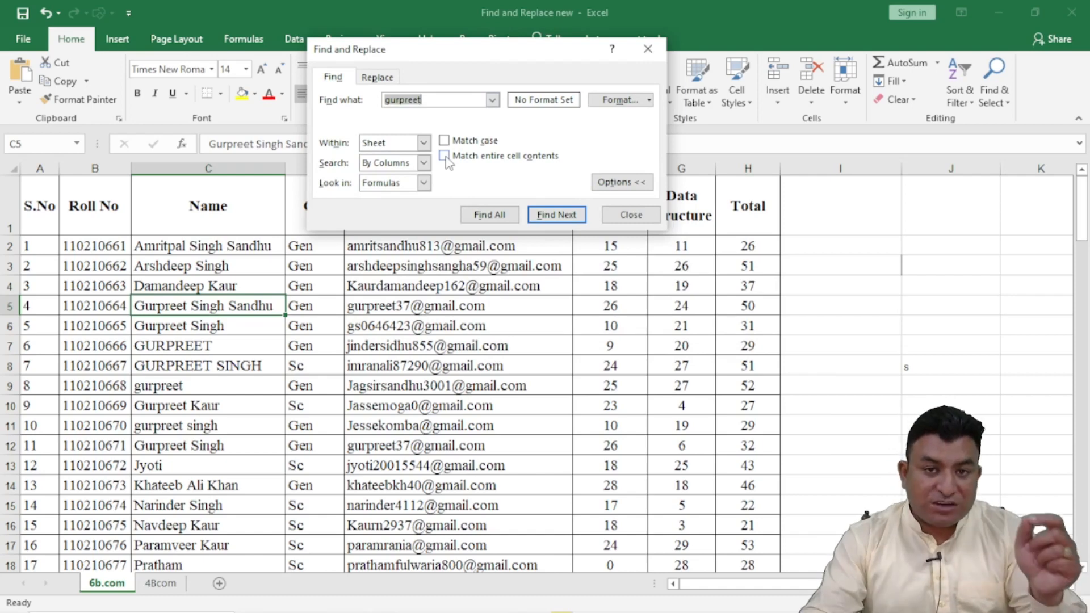
# Step: Change the search text to the first name of the student in cell C6, capitalizing only its initial
pyautogui.click(431, 100)
pyautogui.press('BackSpace')
pyautogui.press('BackSpace')
pyautogui.press('BackSpace')
pyautogui.press('BackSpace')
pyautogui.press('BackSpace')
pyautogui.press('BackSpace')
pyautogui.press('BackSpace')
pyautogui.press('BackSpace')
pyautogui.write('G')
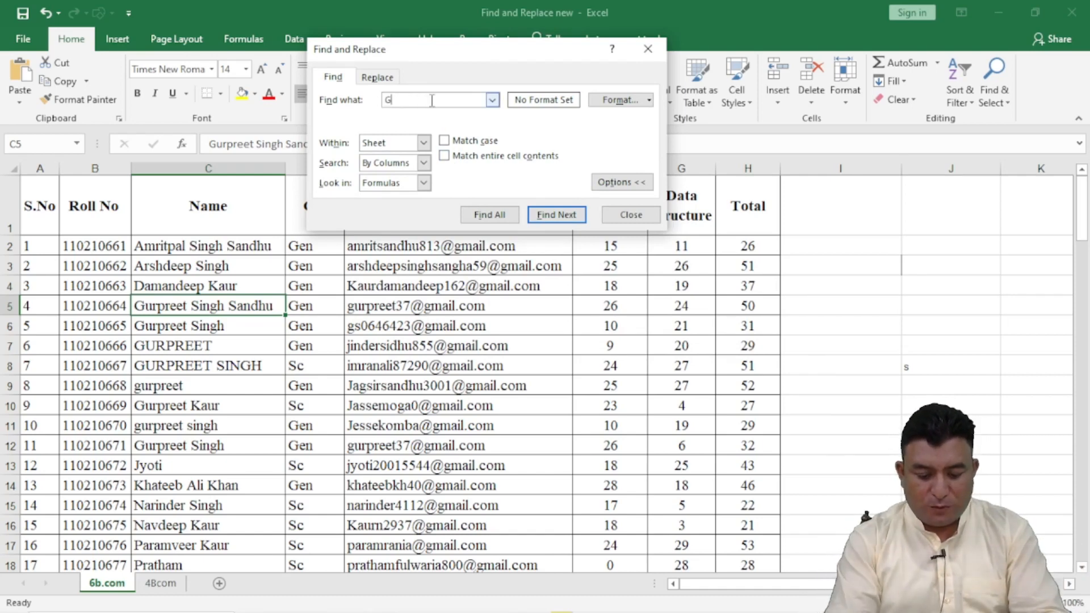
pyautogui.write('urpreet')
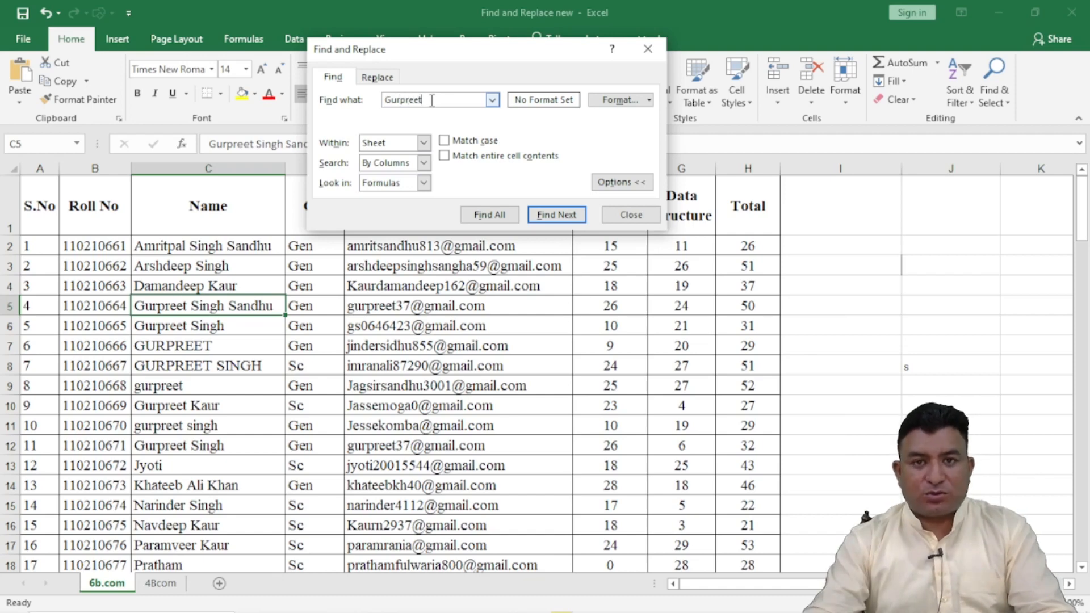
pyautogui.click(617, 182)
pyautogui.click(614, 148)
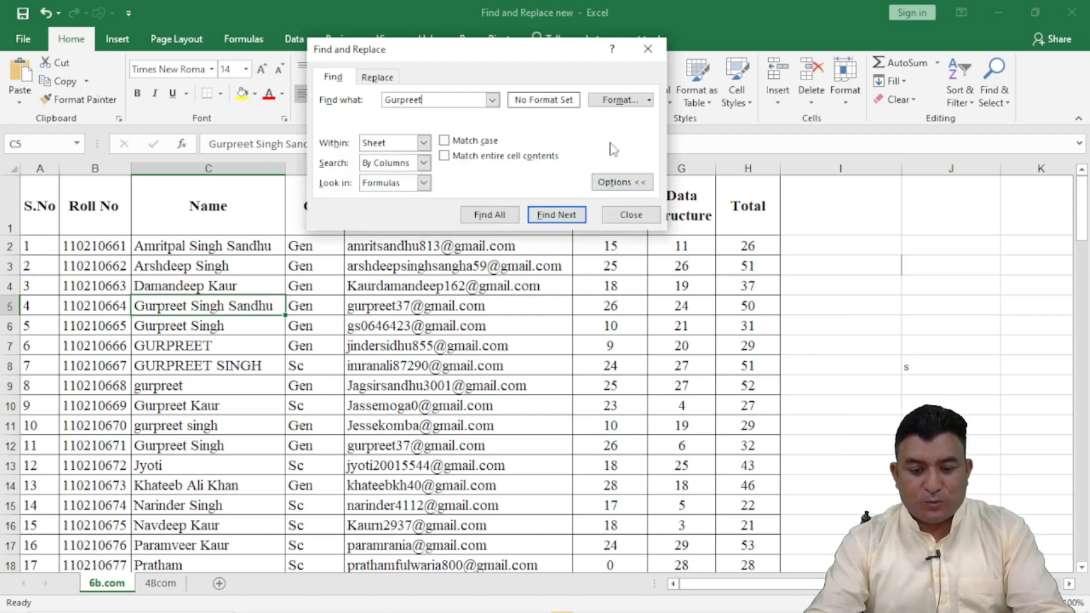
# Step: Enter a different first name as the replacement text and require entire cell contents to match
pyautogui.click(377, 77)
pyautogui.click(423, 117)
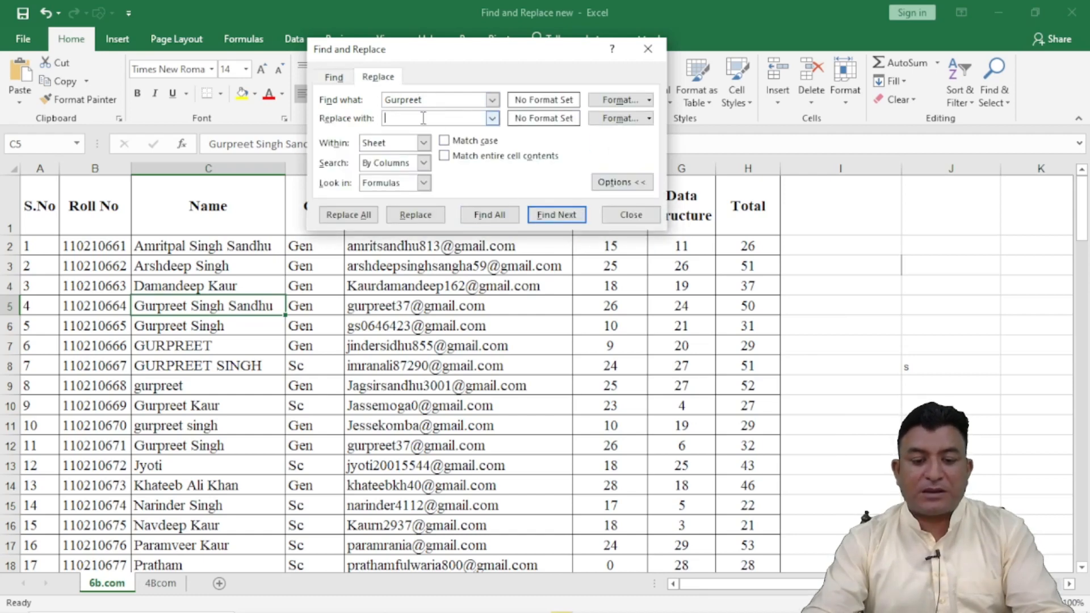
pyautogui.write('Mandeep')
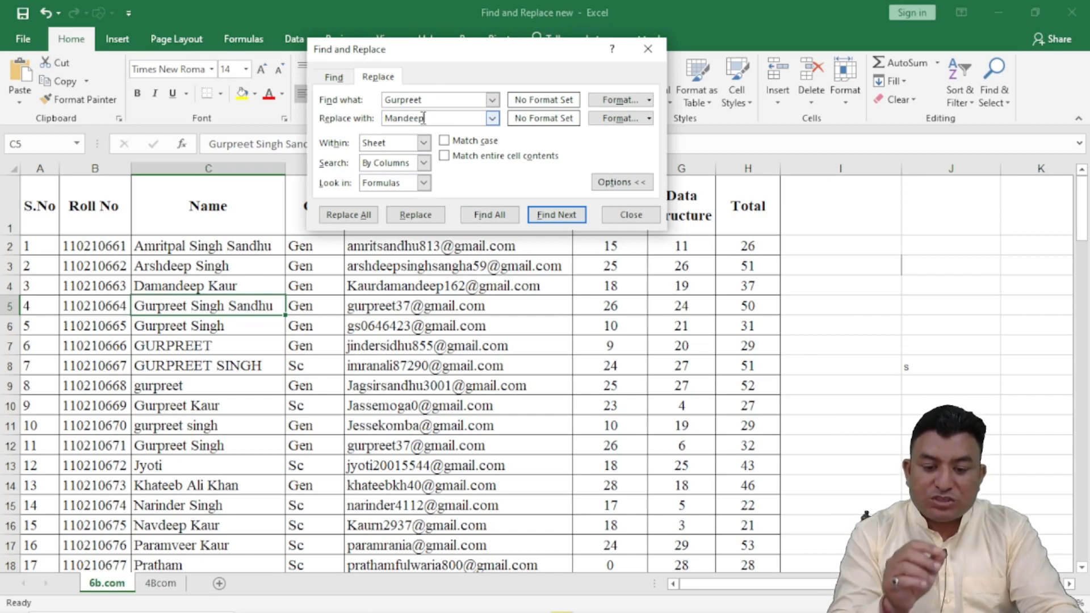
pyautogui.click(446, 156)
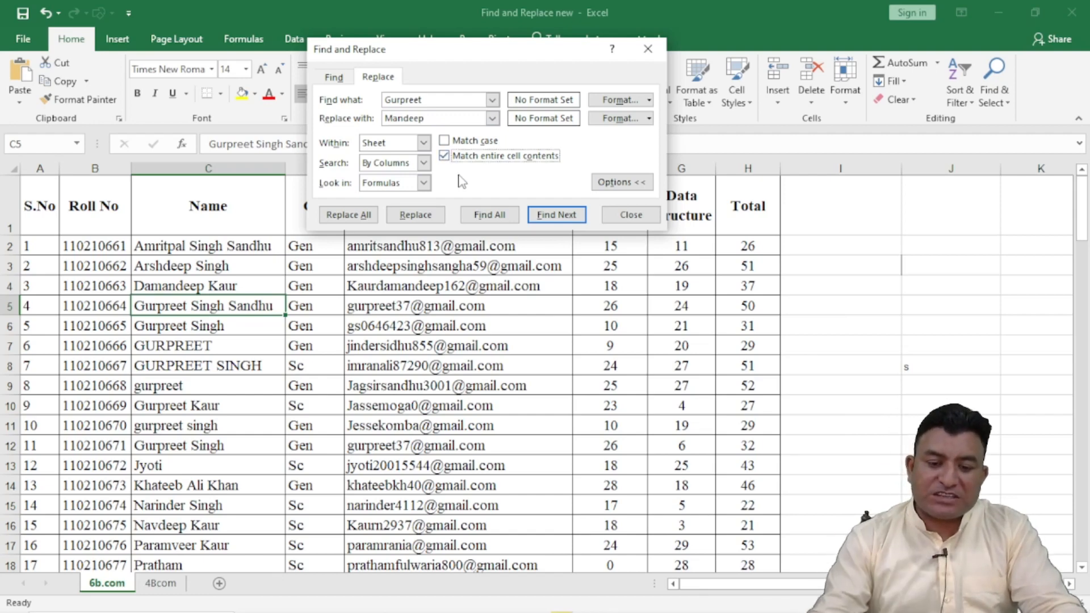
# Step: Change the search text to the all-capitals first name held in cell C7 and enable case matching
pyautogui.click(431, 101)
pyautogui.press('BackSpace')
pyautogui.press('BackSpace')
pyautogui.press('BackSpace')
pyautogui.press('BackSpace')
pyautogui.press('BackSpace')
pyautogui.press('BackSpace')
pyautogui.press('BackSpace')
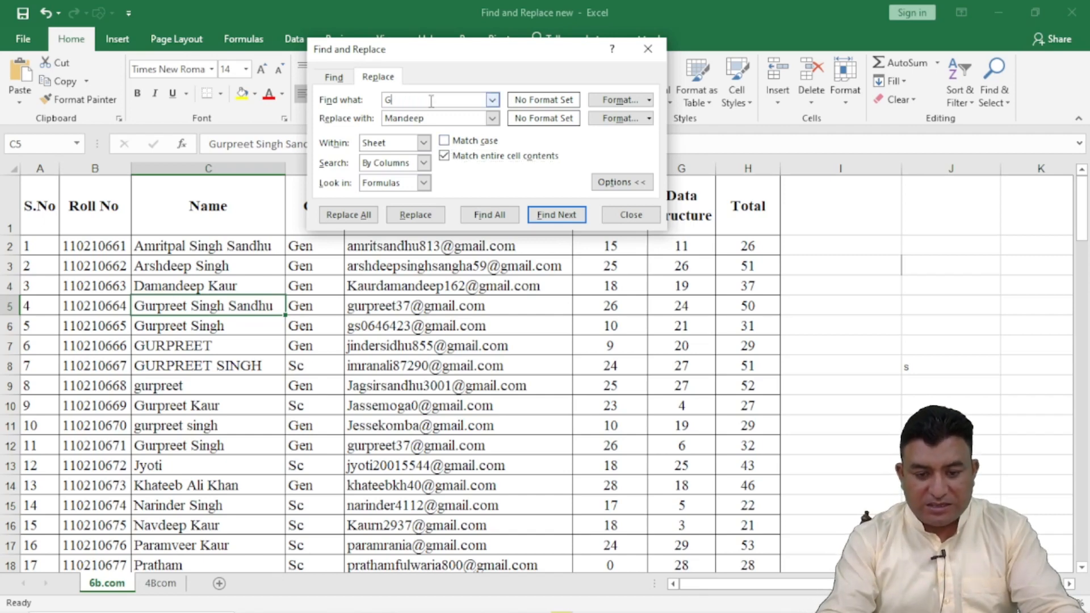
pyautogui.write('URPREET')
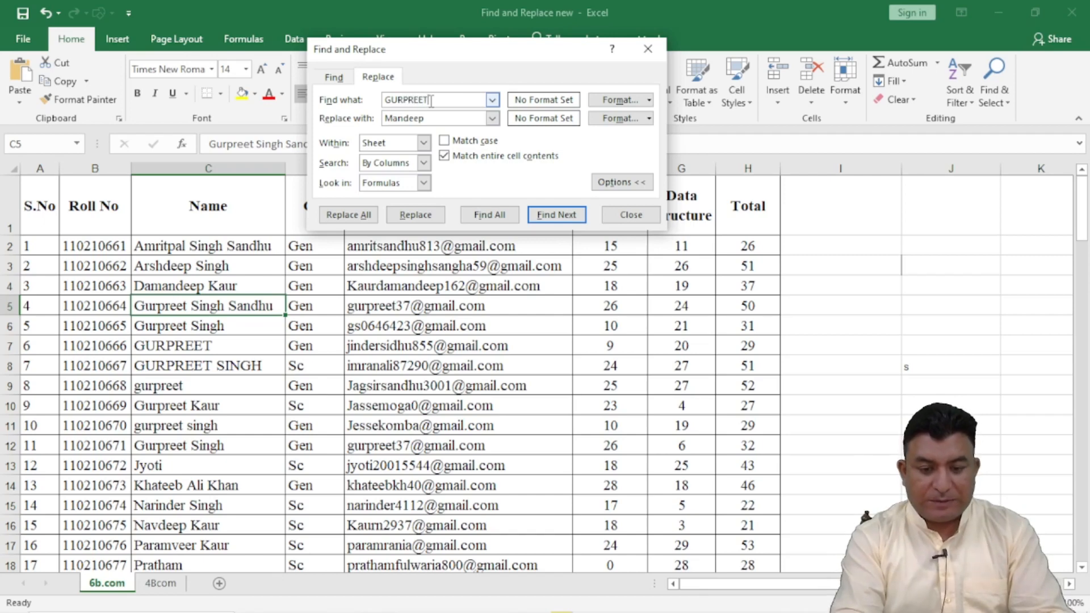
pyautogui.click(445, 141)
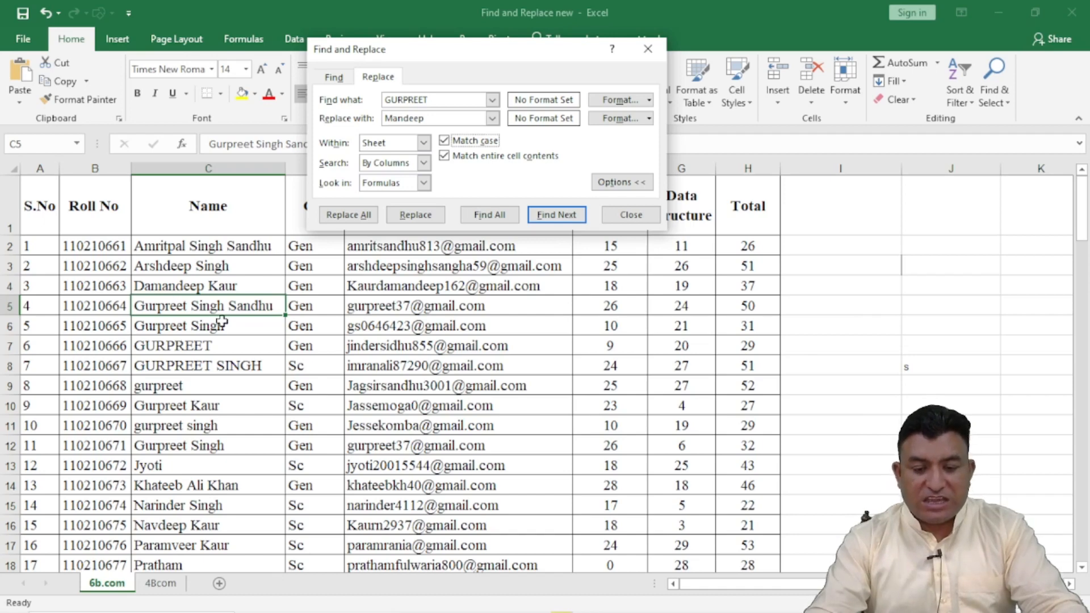
# Step: Replace all matches of the all-capitals name in the sheet and check the result in cell C7
pyautogui.click(370, 218)
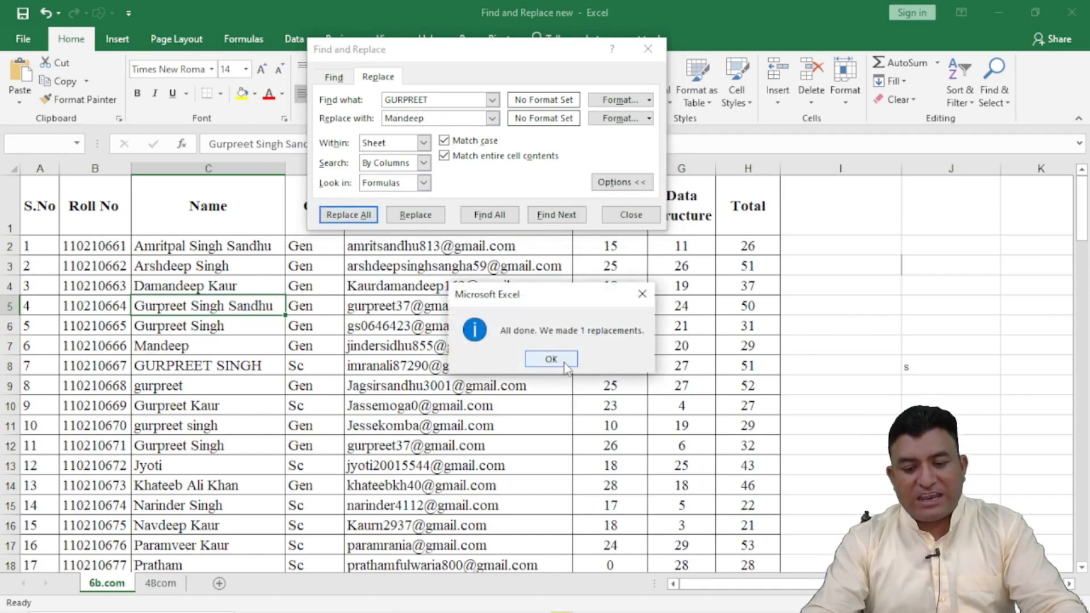
pyautogui.click(561, 361)
pyautogui.click(630, 214)
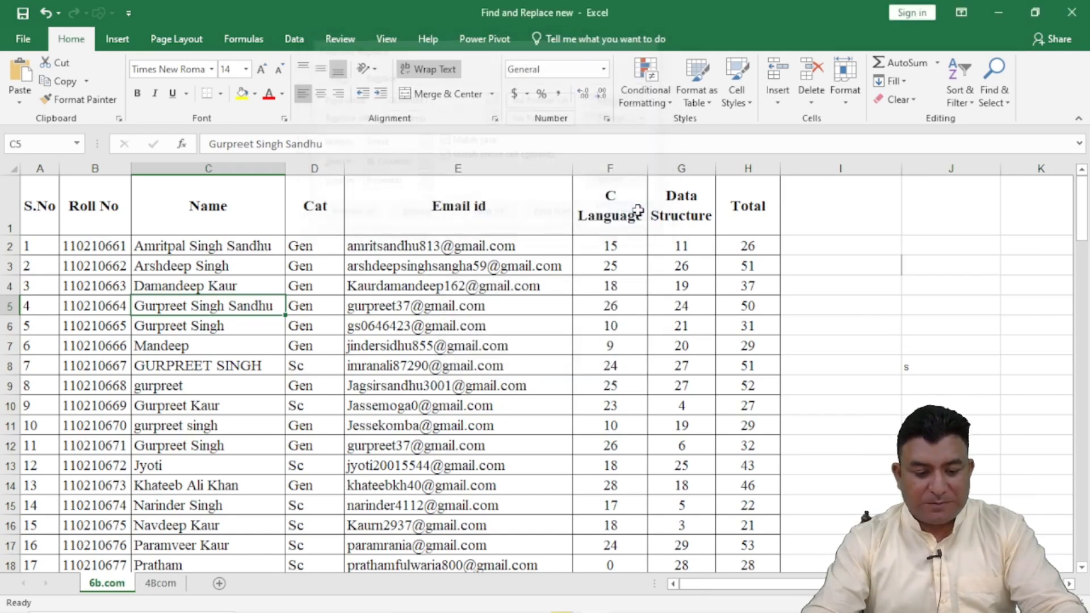
pyautogui.click(188, 346)
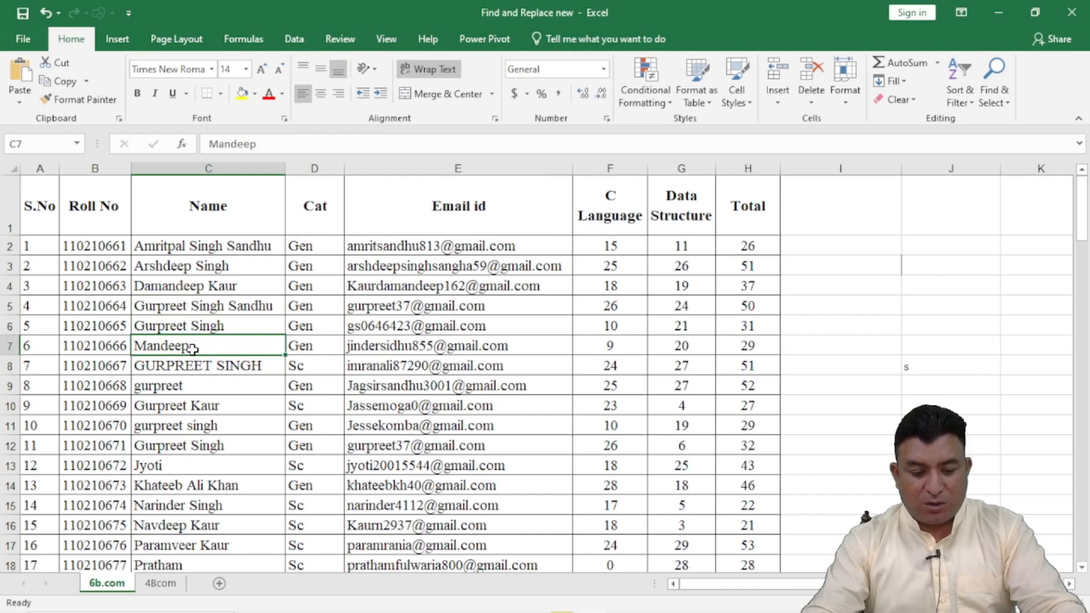
pyautogui.click(190, 325)
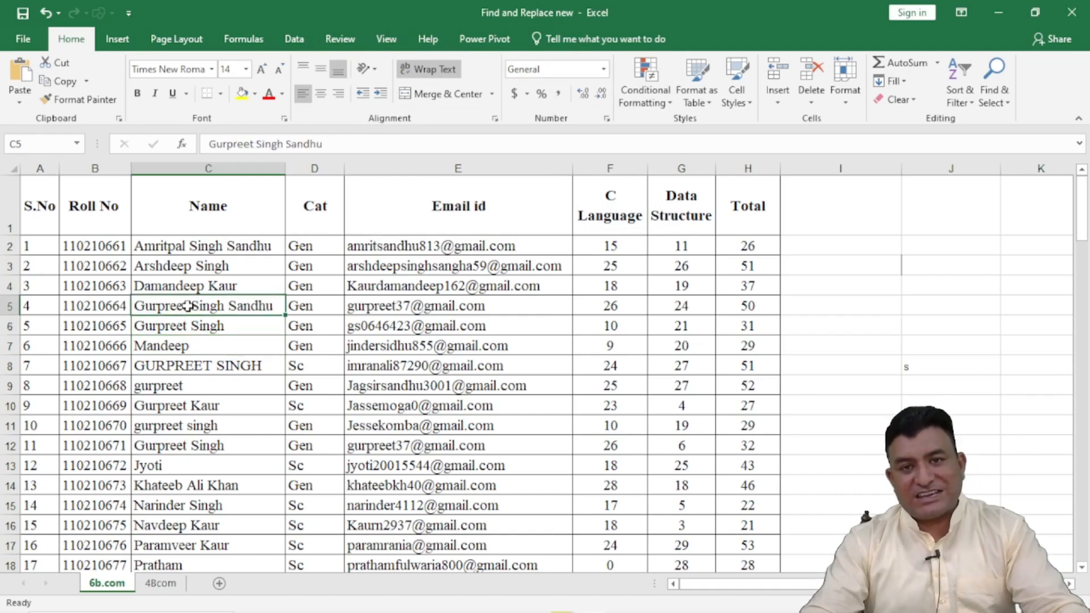
# Step: Reopen the replace settings and set the search value to 26
pyautogui.hotkey('ctrl', 'f')
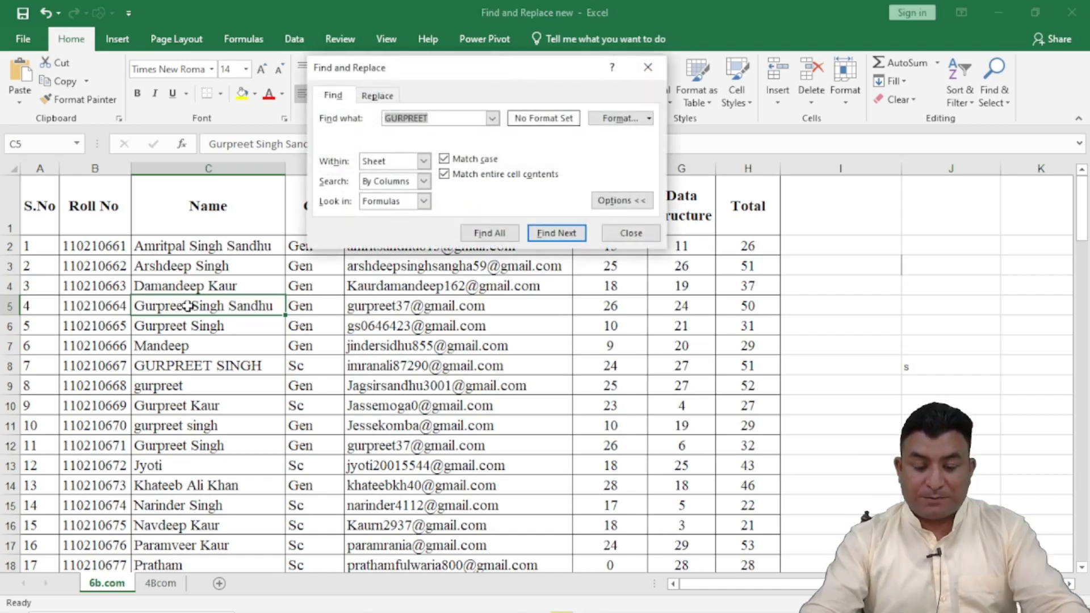
pyautogui.click(377, 96)
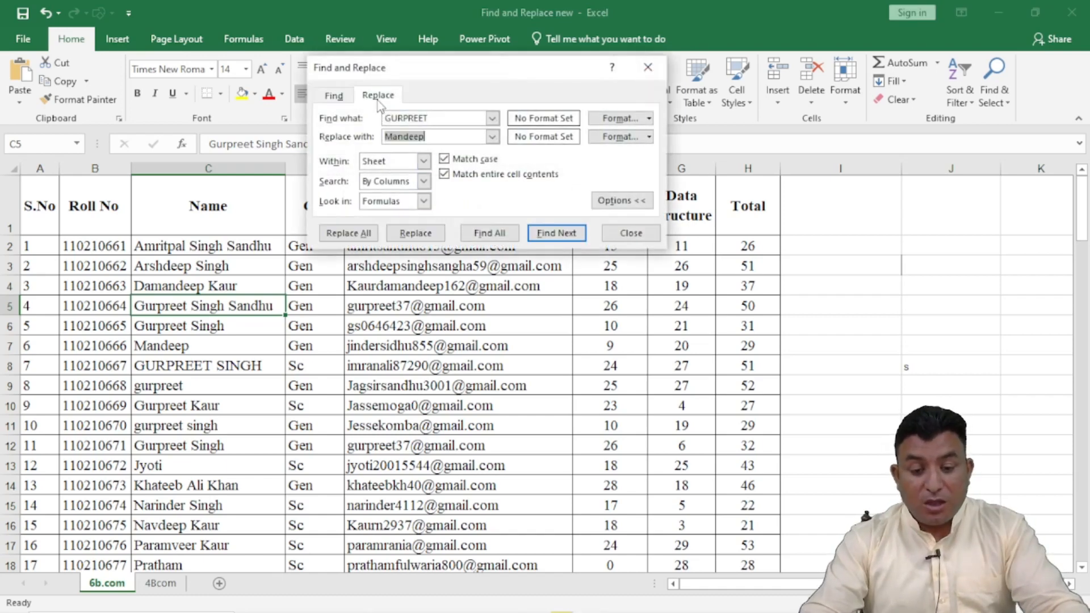
pyautogui.click(439, 120)
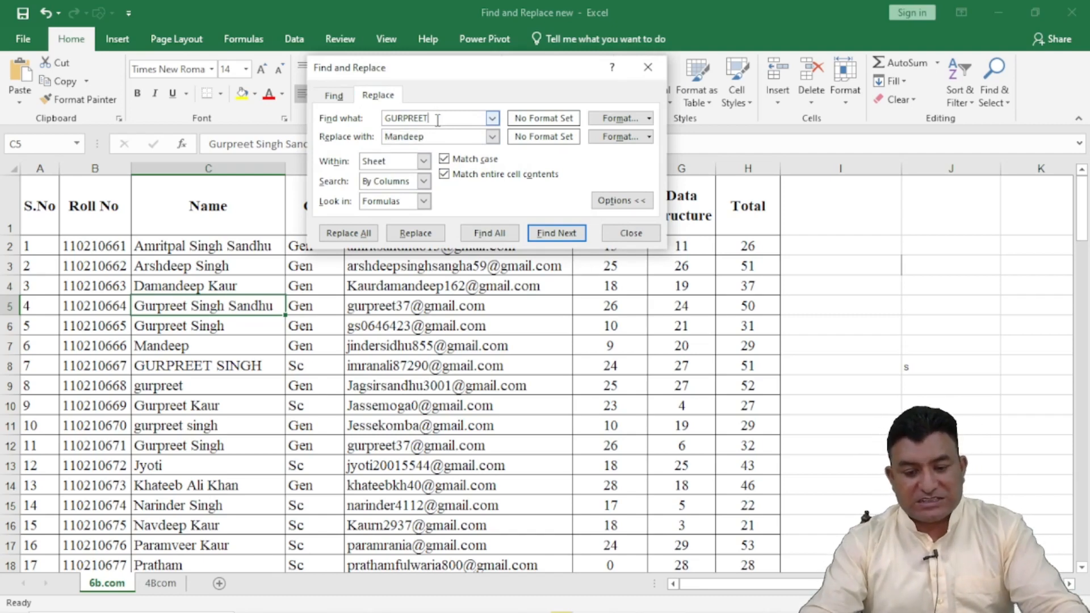
pyautogui.press('BackSpace')
pyautogui.press('BackSpace')
pyautogui.press('BackSpace')
pyautogui.press('BackSpace')
pyautogui.press('BackSpace')
pyautogui.press('BackSpace')
pyautogui.press('BackSpace')
pyautogui.press('BackSpace')
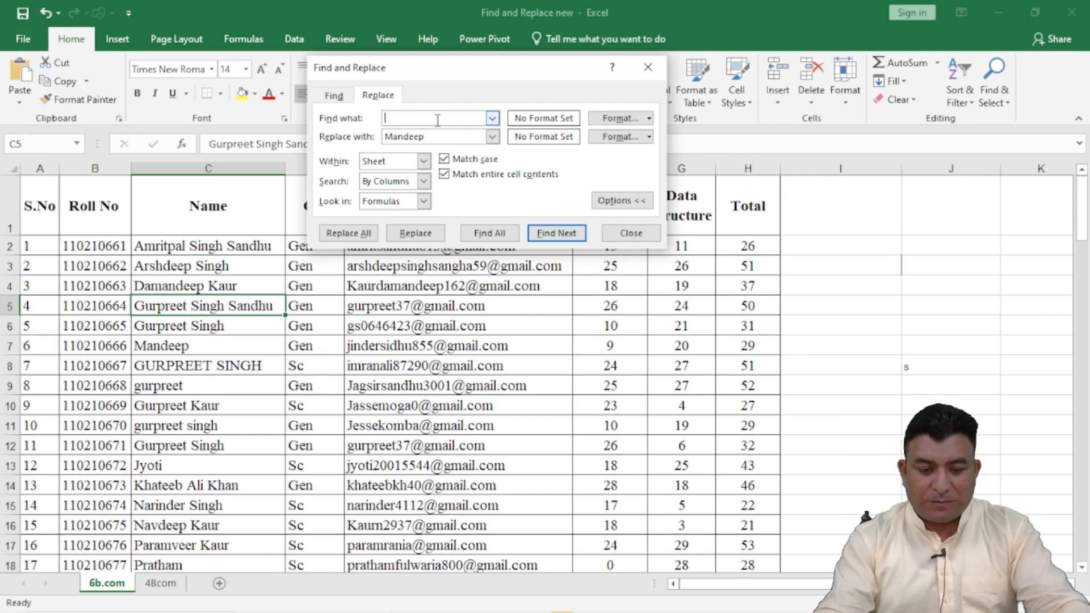
pyautogui.write('26')
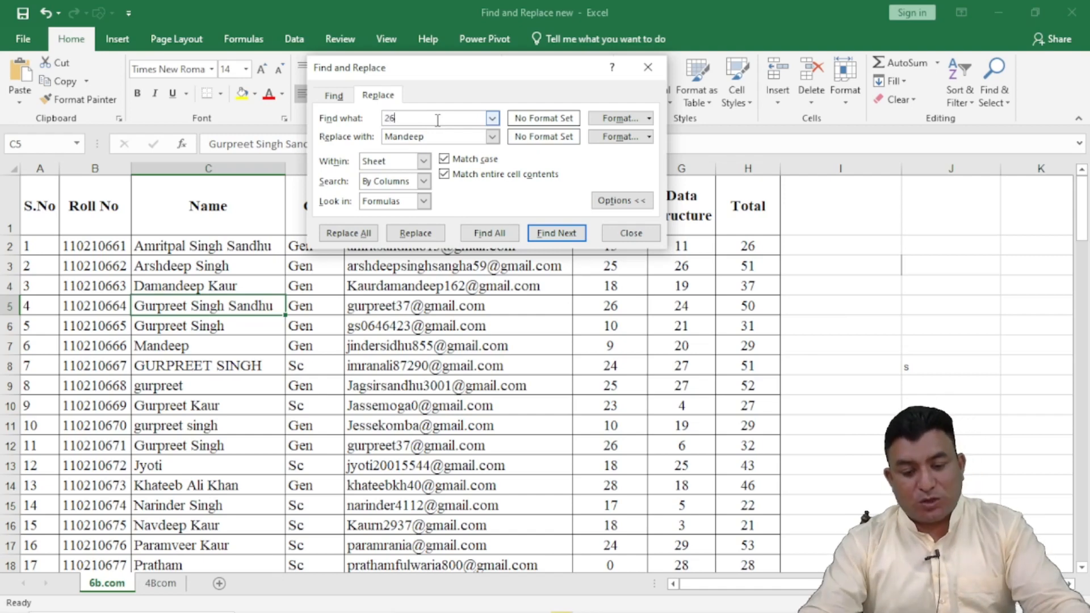
# Step: Set the replacement value to 27 in place of the previous replacement name
pyautogui.click(493, 137)
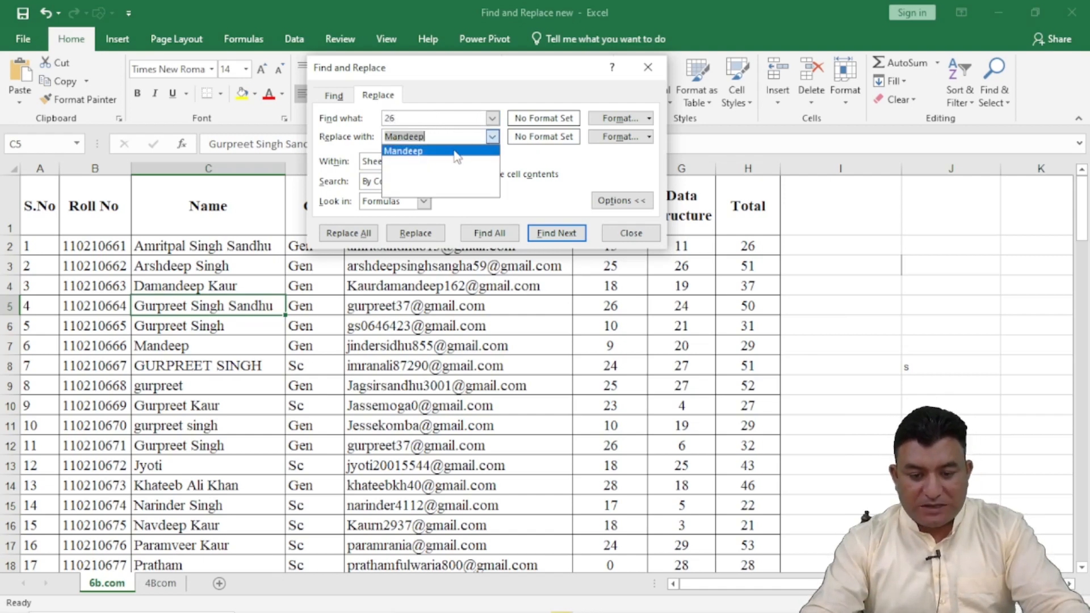
pyautogui.click(442, 137)
pyautogui.press('BackSpace')
pyautogui.press('BackSpace')
pyautogui.press('BackSpace')
pyautogui.press('BackSpace')
pyautogui.press('BackSpace')
pyautogui.press('BackSpace')
pyautogui.press('BackSpace')
pyautogui.write('27')
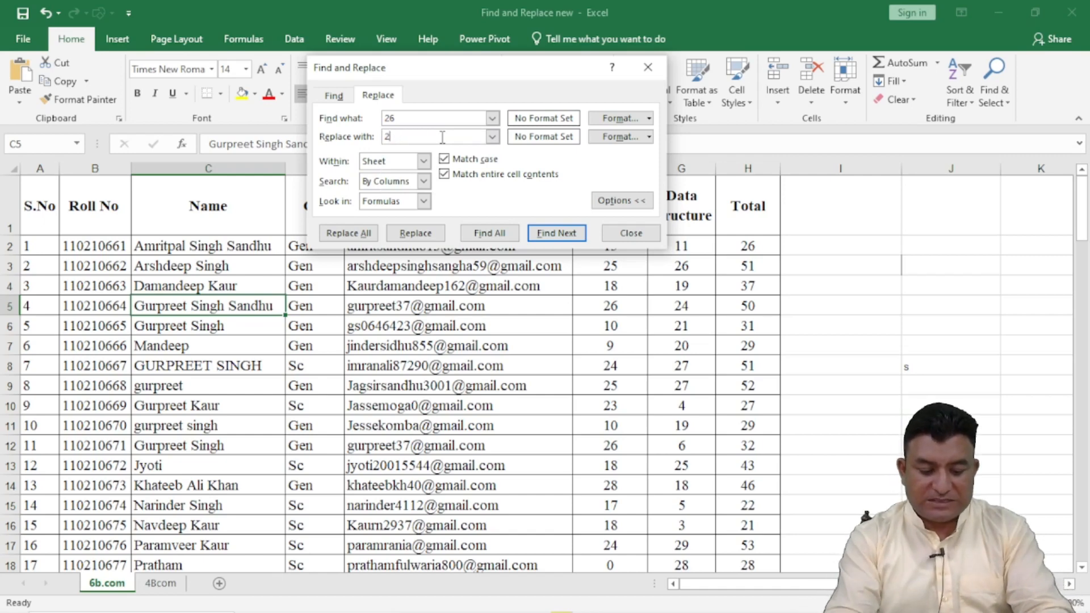
# Step: Turn off case matching and replace all cells containing exactly 26 in the sheet
pyautogui.click(444, 159)
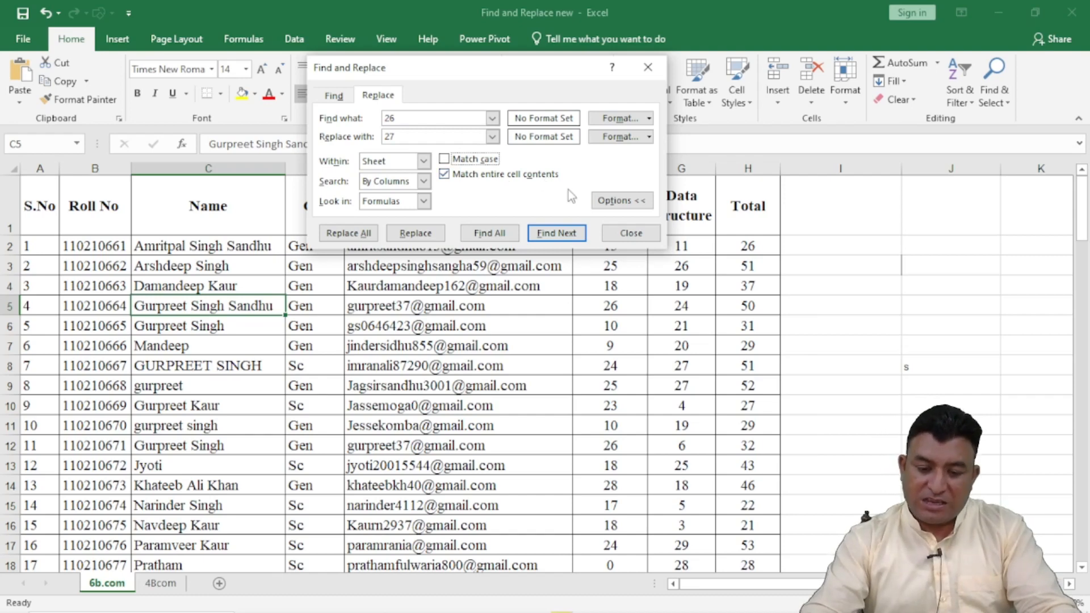
pyautogui.click(348, 233)
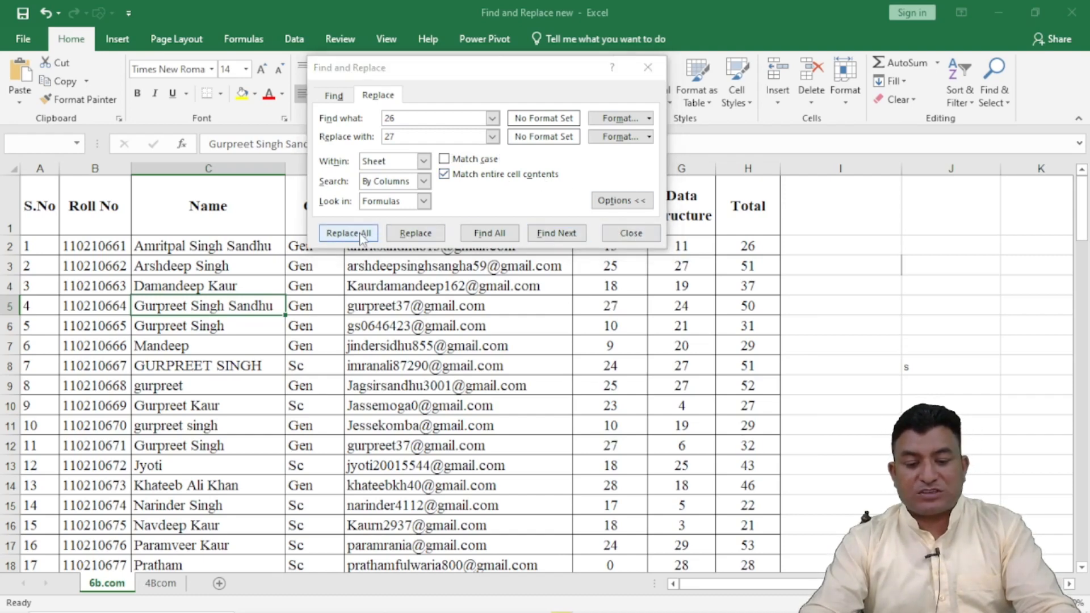
pyautogui.click(549, 360)
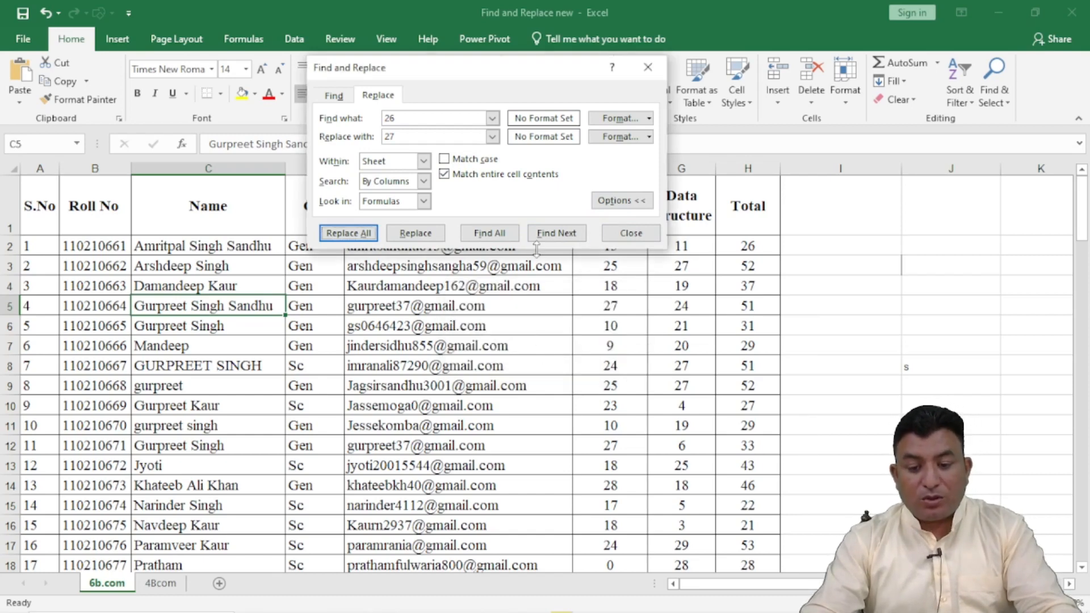
# Step: Look at the format choices available for the search value, close Find and Replace and return to the sheet
pyautogui.click(649, 119)
pyautogui.click(649, 118)
pyautogui.click(649, 118)
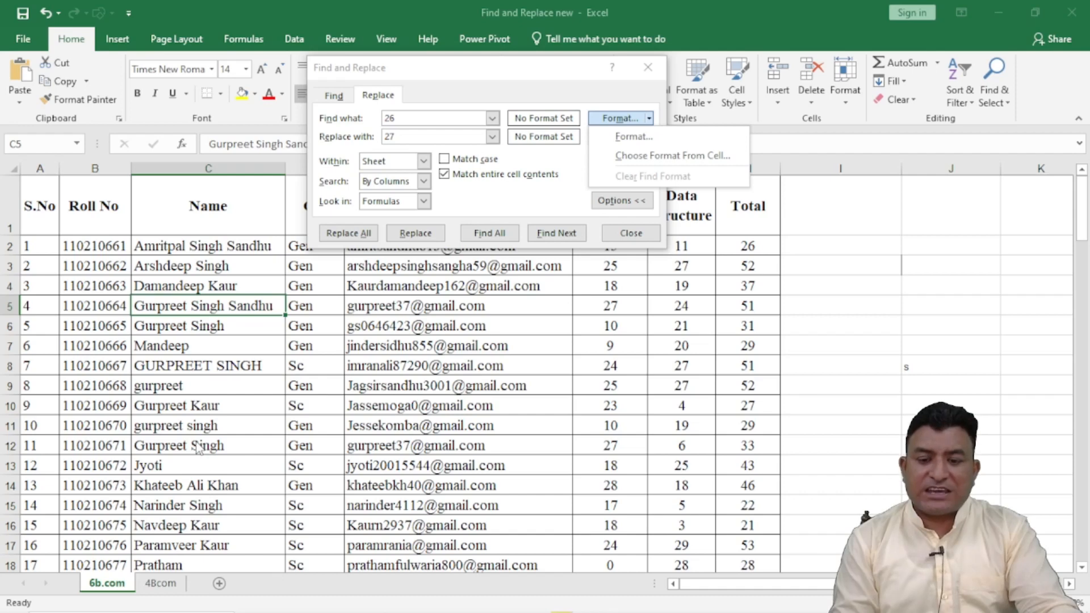
pyautogui.click(629, 244)
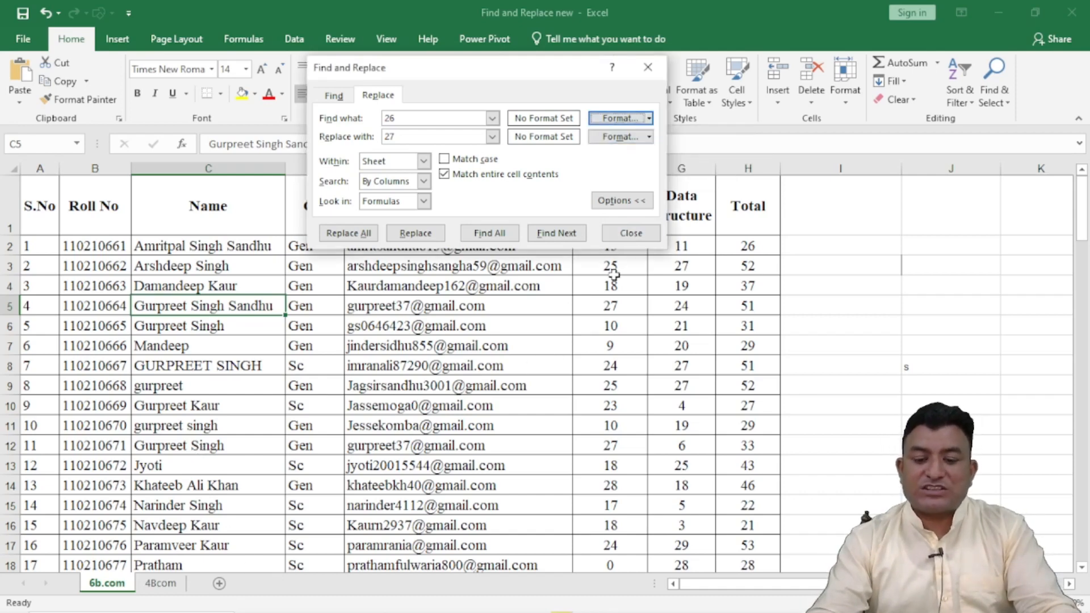
pyautogui.click(629, 236)
pyautogui.click(482, 341)
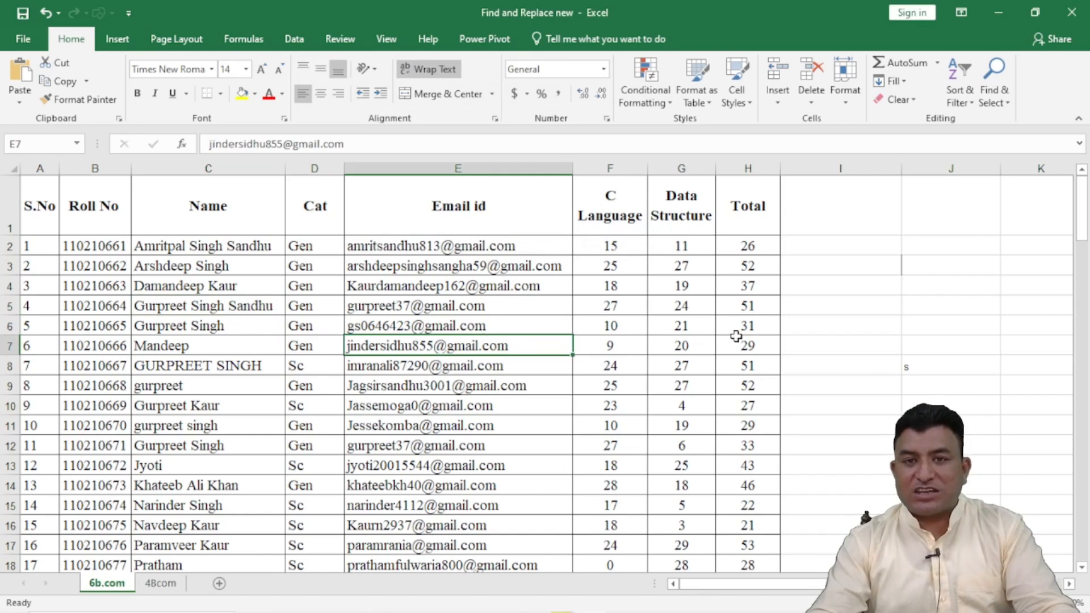